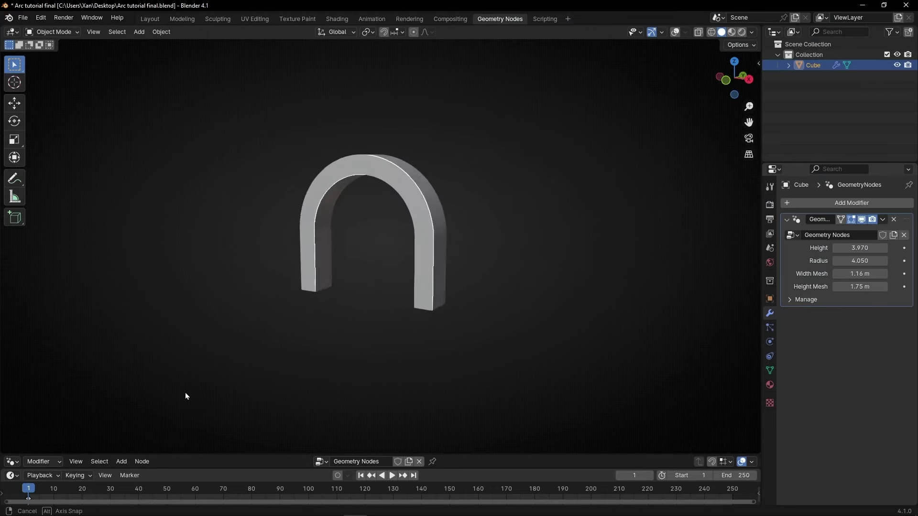
# Step: Set the finished arch's Height to 7.570, Radius to 5.760, Width Mesh to 0.85 m and Height Mesh to 18.2 m
pyautogui.moveTo(851, 249); pyautogui.dragTo(879, 261)
pyautogui.moveTo(852, 274); pyautogui.dragTo(840, 274)
pyautogui.moveTo(851, 287); pyautogui.dragTo(672, 398)
pyautogui.moveTo(672, 398); pyautogui.dragTo(693, 396, button='middle')
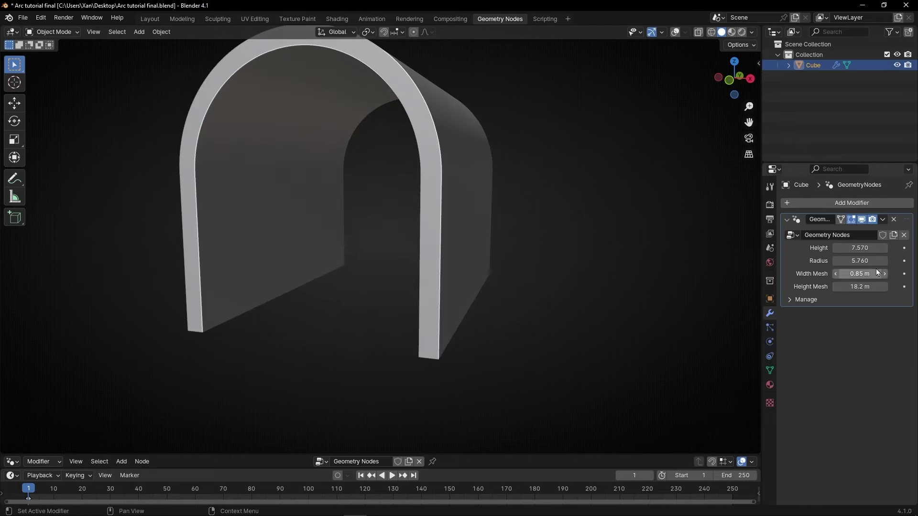
# Step: Vary the arch modifier's Radius, Height and Height Mesh to try out other proportions
pyautogui.moveTo(870, 261); pyautogui.dragTo(730, 261)
pyautogui.moveTo(598, 375); pyautogui.dragTo(636, 375, button='middle')
pyautogui.moveTo(860, 248); pyautogui.dragTo(822, 248)
pyautogui.moveTo(686, 291); pyautogui.dragTo(653, 346, button='middle')
pyautogui.moveTo(859, 287); pyautogui.dragTo(864, 287)
pyautogui.moveTo(533, 303); pyautogui.dragTo(533, 303, button='middle')
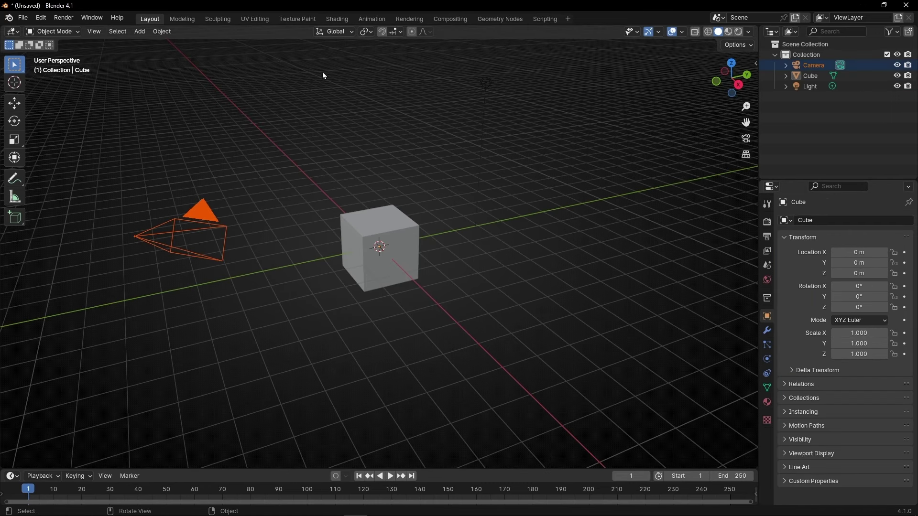
# Step: Delete the camera and light, and switch to the Geometry Nodes workspace with its spreadsheet area closed
pyautogui.press('Delete')
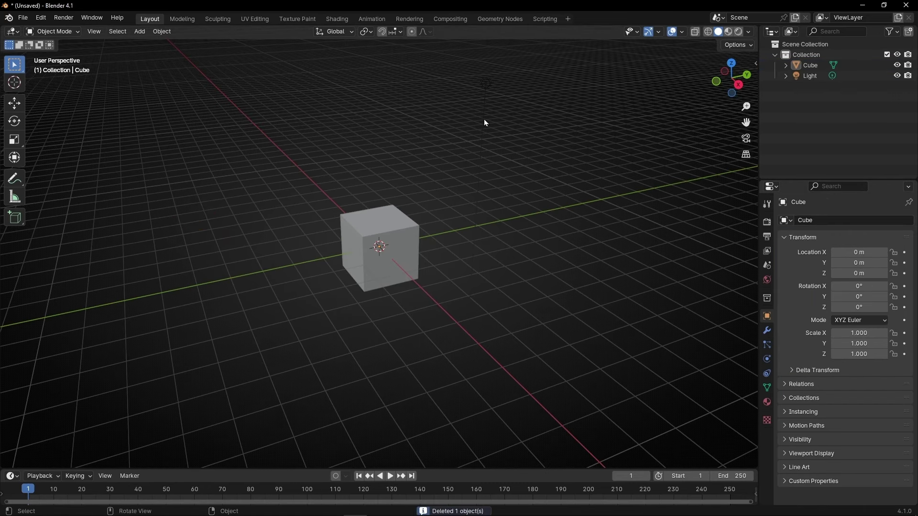
pyautogui.click(497, 20)
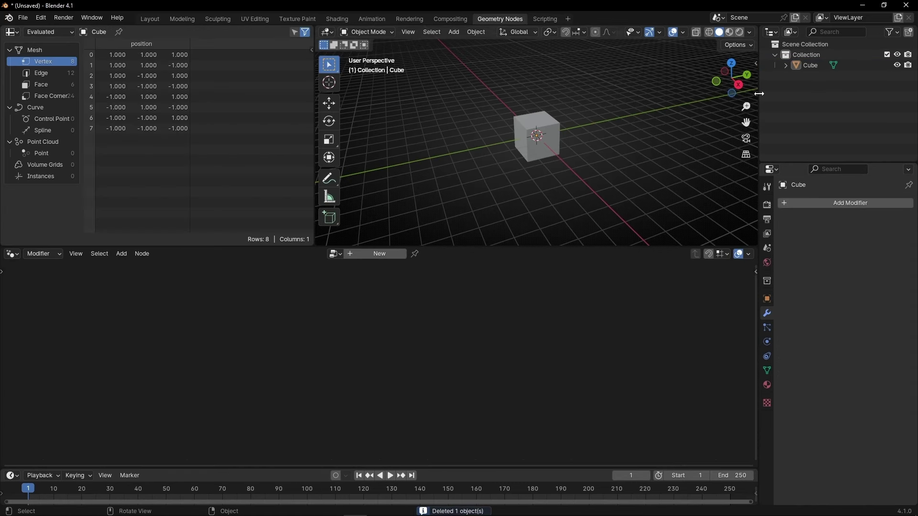
pyautogui.rightClick(255, 35)
pyautogui.click(181, 135)
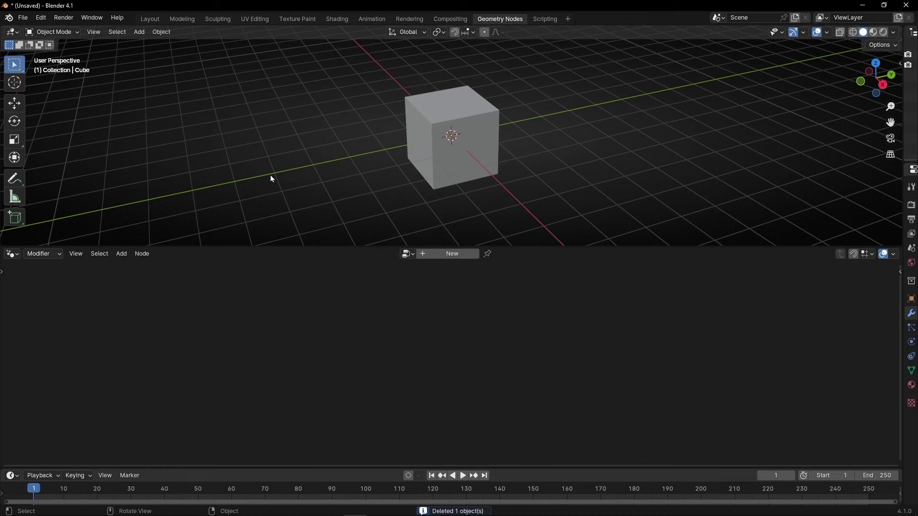
# Step: Create a new geometry node tree on the cube and delete its Group Input node
pyautogui.click(451, 254)
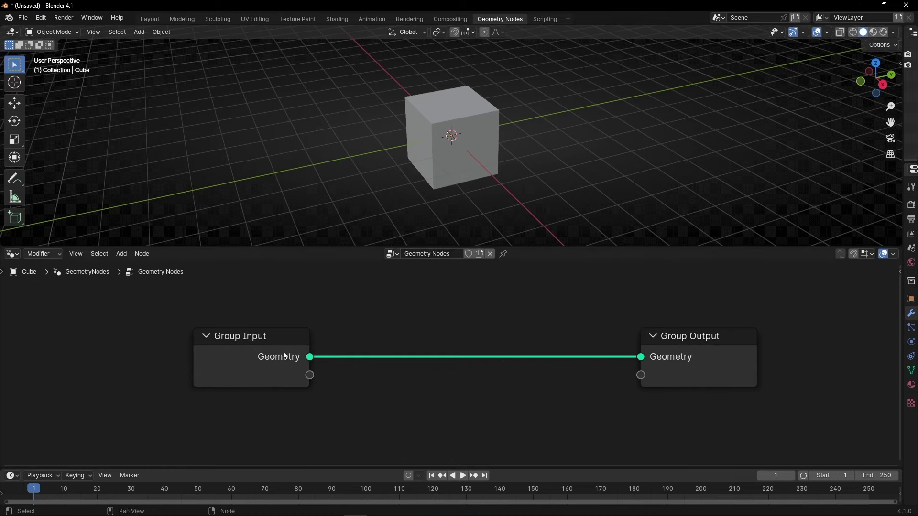
pyautogui.press('Delete')
# Step: Add an Arc node and connect its Curve output to the Geometry input of Group Output
pyautogui.hotkey('shift', 'a')
pyautogui.moveTo(285, 355)
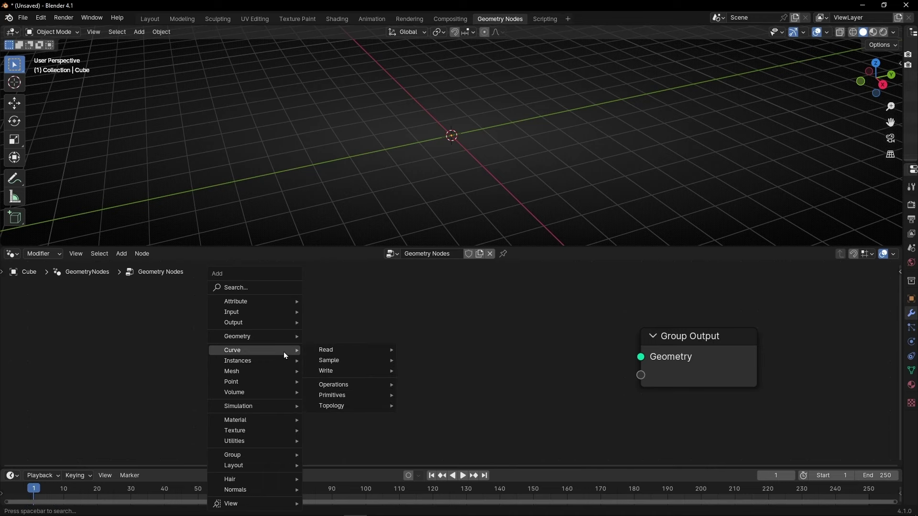
pyautogui.write('arc')
pyautogui.press('Return')
pyautogui.click(289, 297)
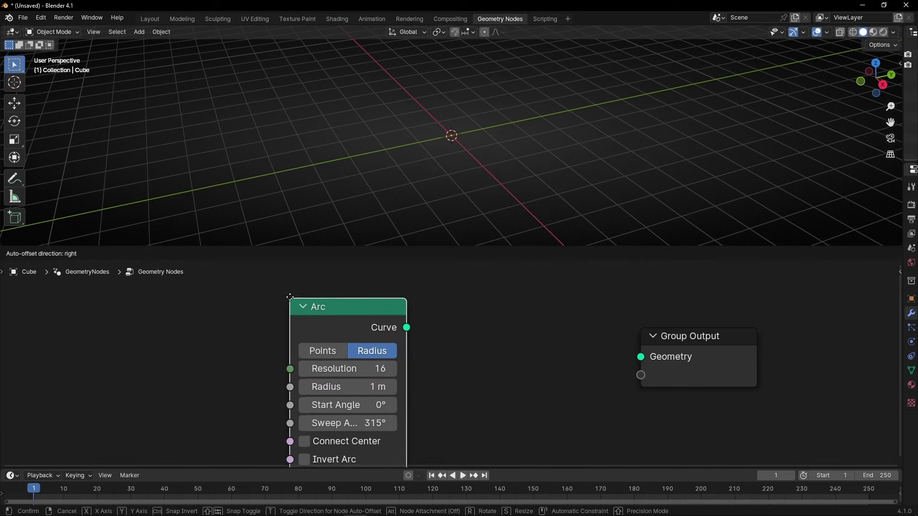
pyautogui.keyDown('alt'); pyautogui.moveTo(335, 321); pyautogui.dragTo(714, 383, button='right'); pyautogui.keyUp('alt')
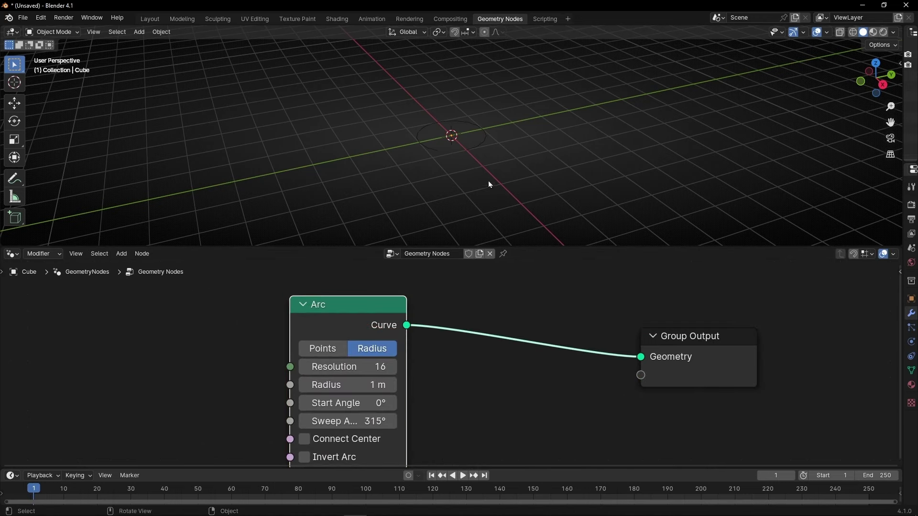
# Step: Select the arc curve in the viewport and view it from the top
pyautogui.click(476, 144)
pyautogui.scroll(5, 486, 159)
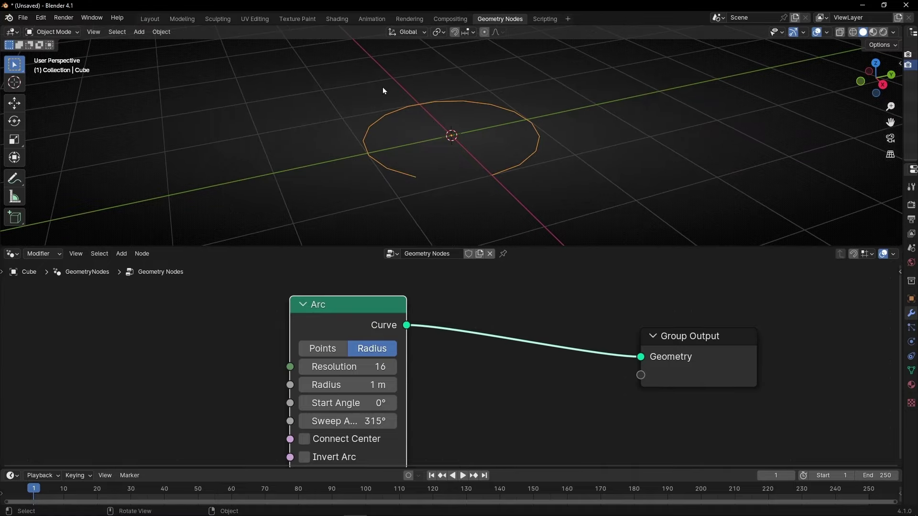
pyautogui.click(875, 68)
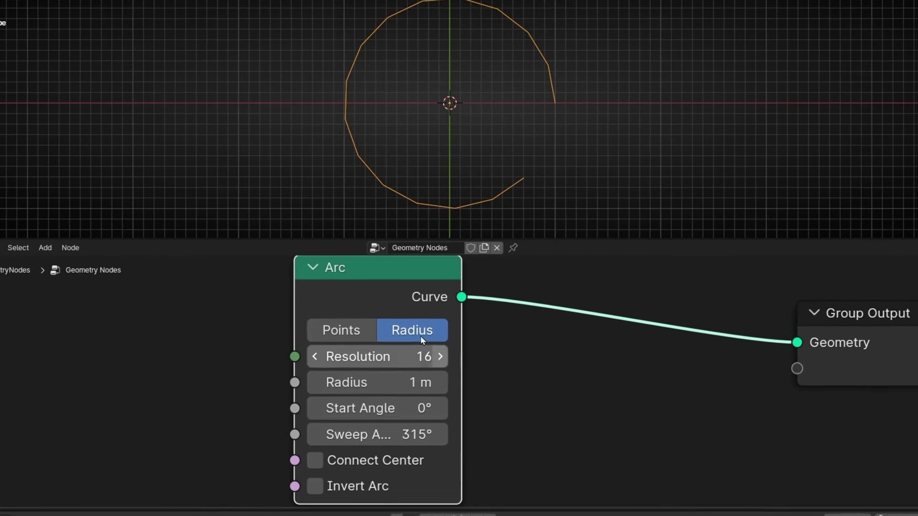
# Step: Lower the Arc node's Resolution to 4 to see the curve with fewer points
pyautogui.click(320, 360)
pyautogui.click(314, 360)
pyautogui.click(314, 360)
pyautogui.click(314, 360)
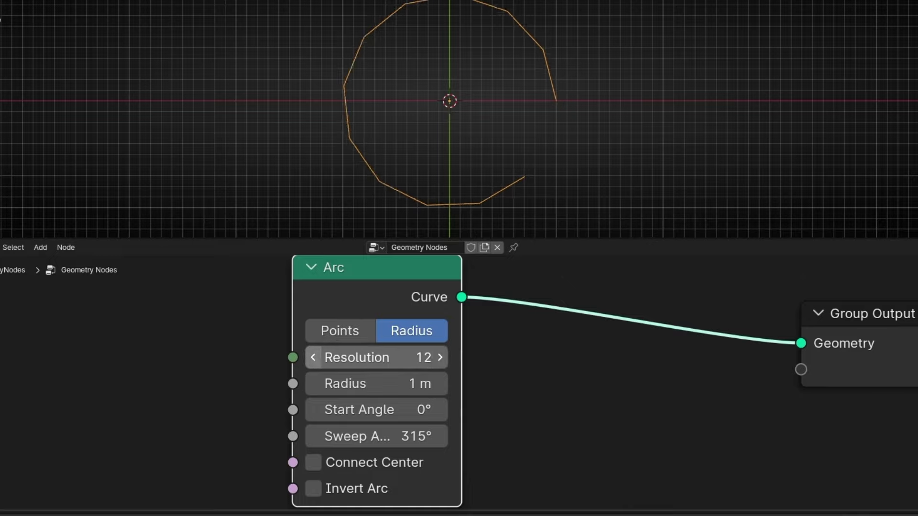
pyautogui.click(315, 360)
pyautogui.click(314, 360)
pyautogui.click(314, 360)
pyautogui.click(314, 360)
pyautogui.moveTo(311, 359); pyautogui.dragTo(312, 357)
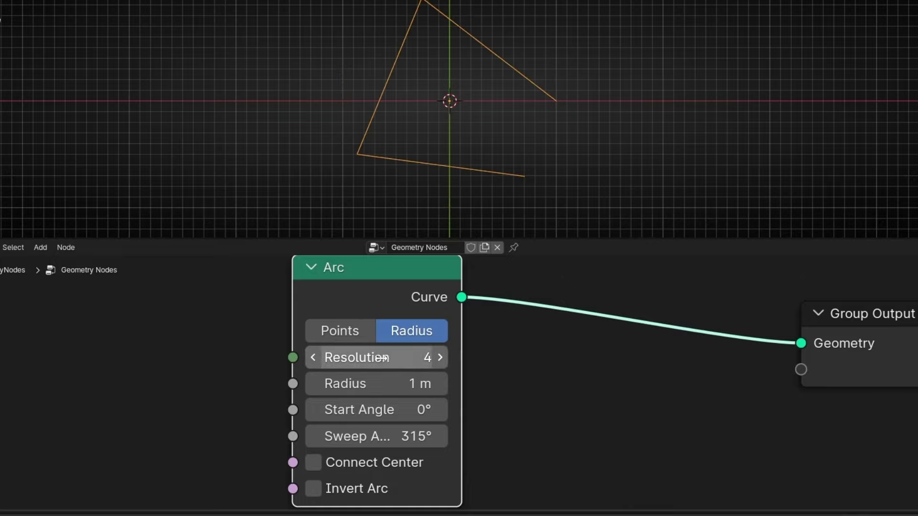
# Step: Raise the Arc node's Resolution to 54 and try out its Radius value
pyautogui.moveTo(375, 358); pyautogui.dragTo(427, 358)
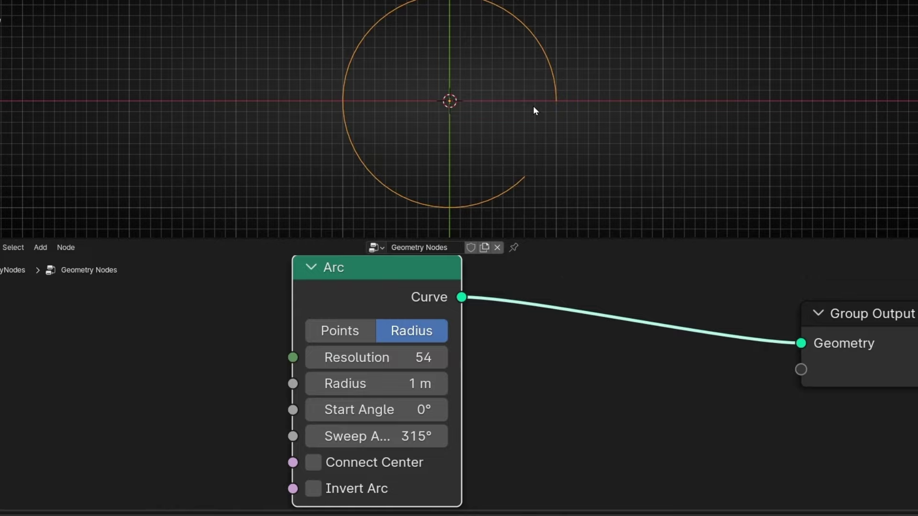
pyautogui.moveTo(368, 384)
pyautogui.mouseDown()
pyautogui.moveTo(354, 383)
pyautogui.moveTo(392, 383)
pyautogui.moveTo(368, 384)
pyautogui.mouseUp()
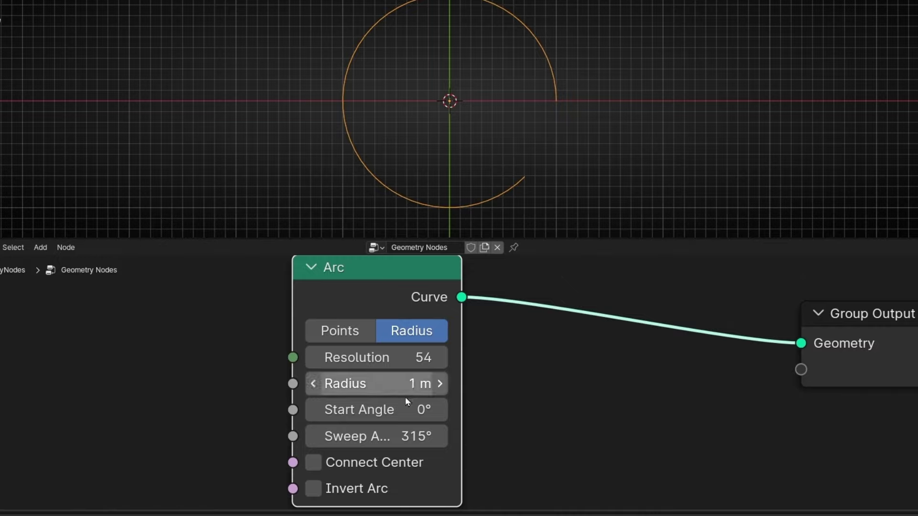
# Step: Set the Arc node's Sweep Angle to 80° and try the Invert Arc option
pyautogui.moveTo(391, 436); pyautogui.dragTo(306, 436)
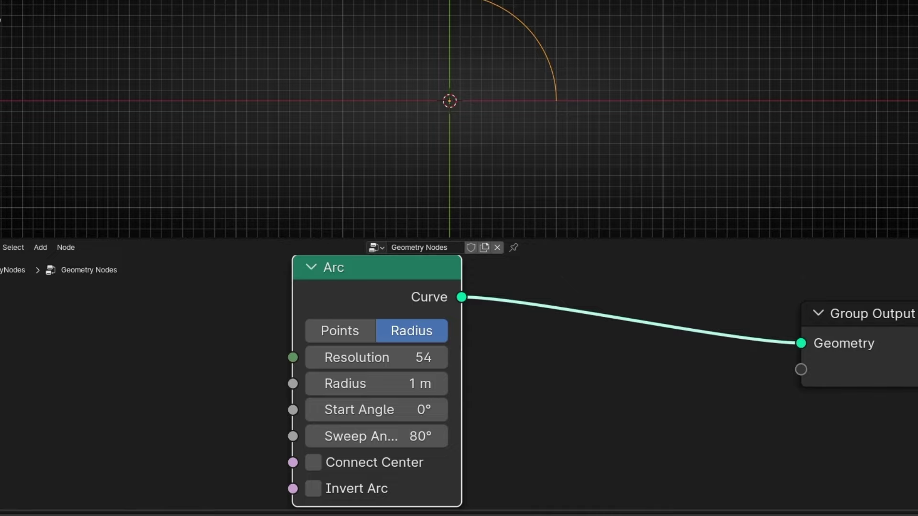
pyautogui.click(314, 488)
pyautogui.click(323, 491)
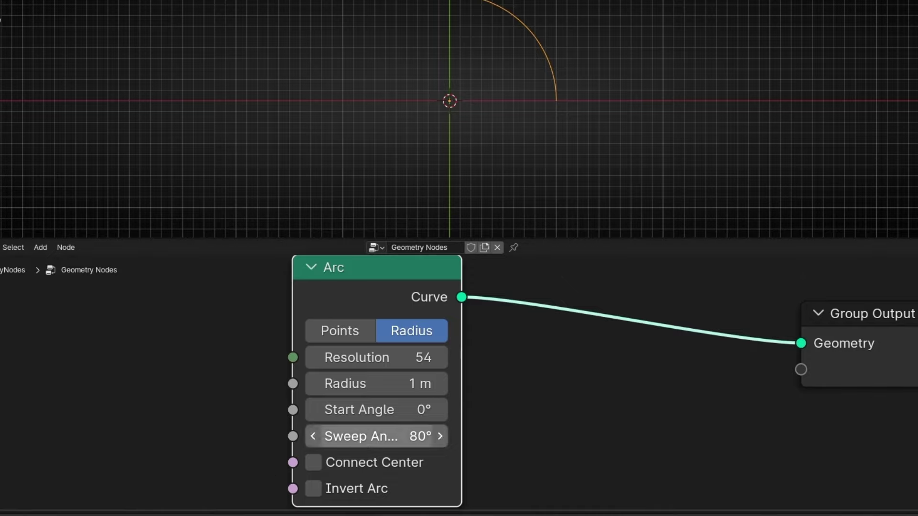
# Step: Set the Arc node's Sweep Angle to 190° and Start Angle to -4.9°, with Connect Center disabled
pyautogui.moveTo(363, 436); pyautogui.dragTo(385, 436)
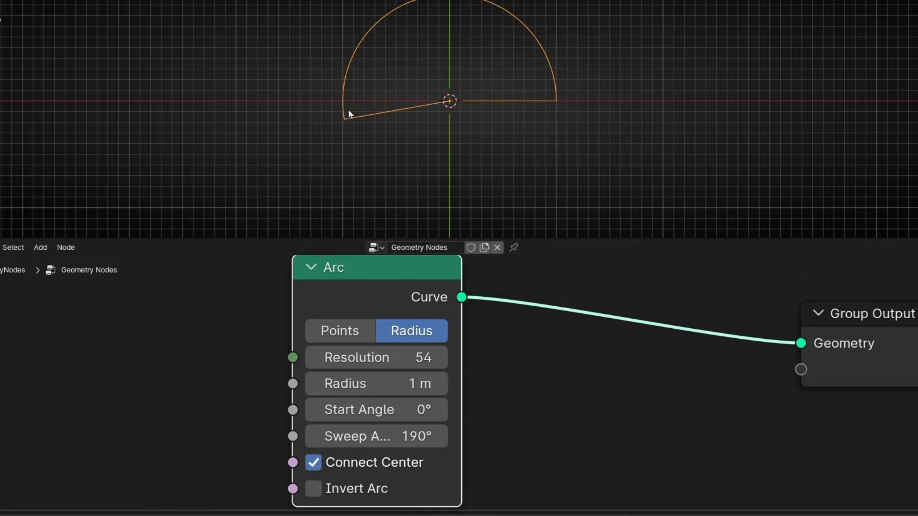
pyautogui.click(312, 464)
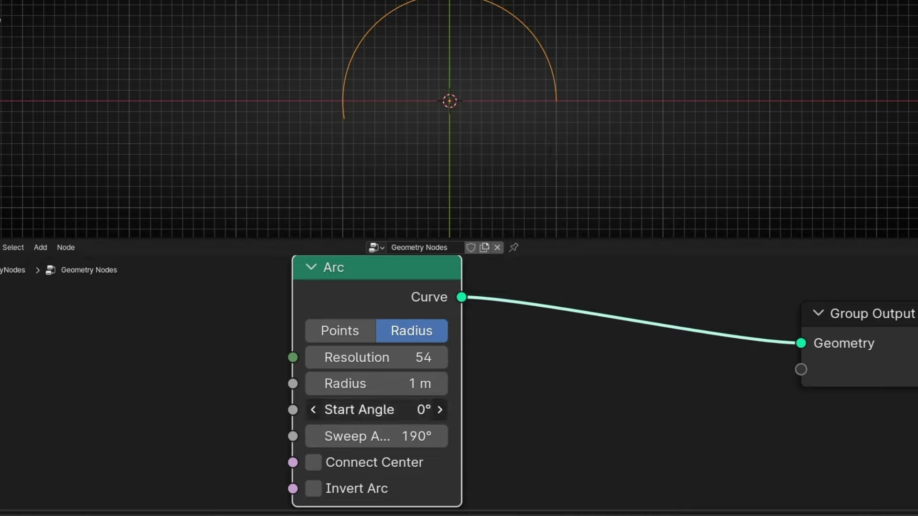
pyautogui.moveTo(377, 410); pyautogui.dragTo(282, 410)
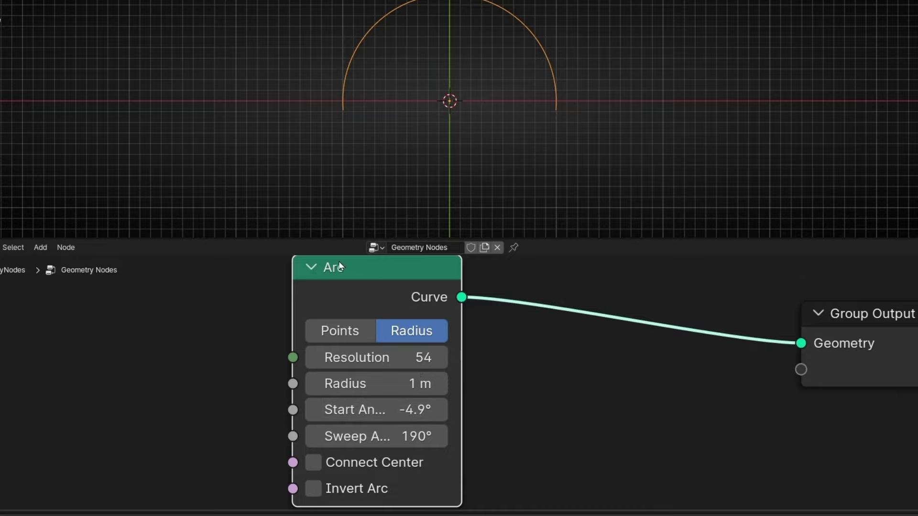
# Step: Switch the Arc node to Points mode and bring its Start, Middle and End coordinates into view
pyautogui.scroll(-1, 404, 344)
pyautogui.scroll(-3, 443, 388)
pyautogui.moveTo(501, 424); pyautogui.dragTo(486, 407, button='middle')
pyautogui.click(358, 335)
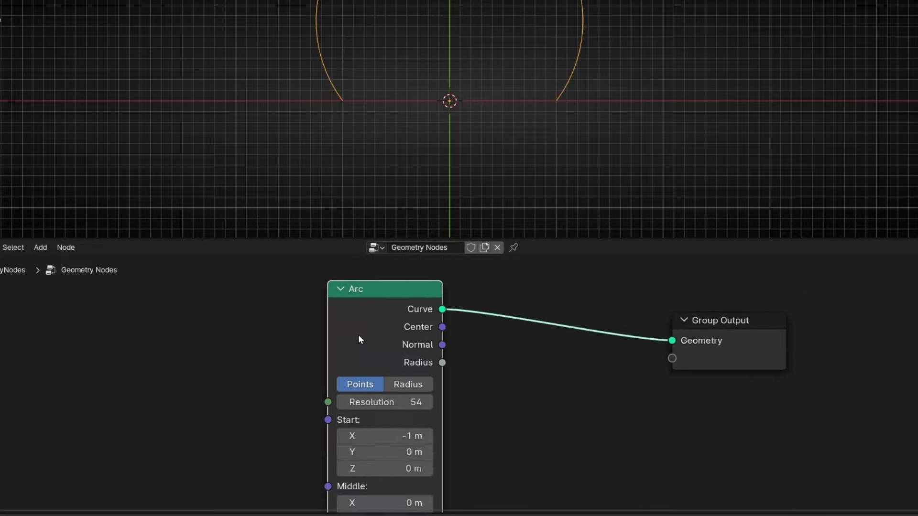
pyautogui.scroll(-1, 481, 423)
pyautogui.moveTo(481, 424); pyautogui.dragTo(481, 366, button='middle')
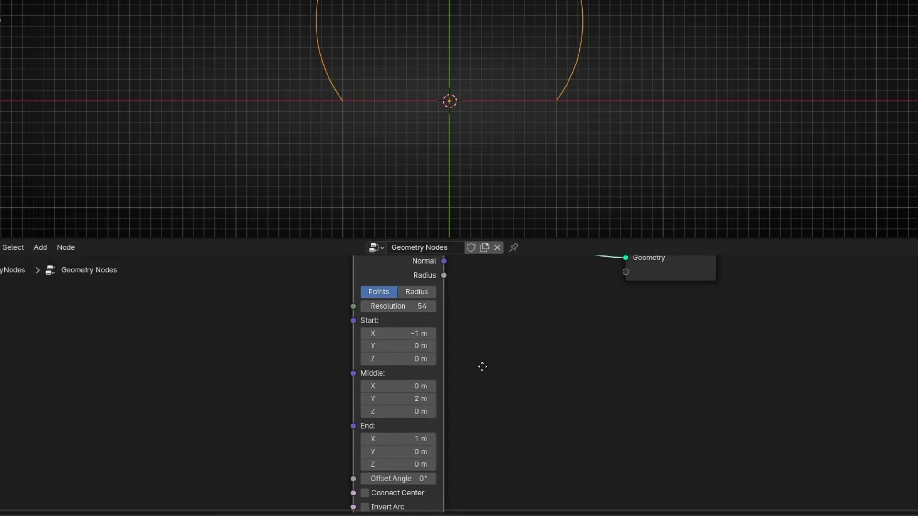
# Step: Mark the arc's start, end and middle points with freehand annotation circles
pyautogui.scroll(-3, 452, 123)
pyautogui.keyDown('shift'); pyautogui.moveTo(444, 140); pyautogui.dragTo(411, 194, button='middle'); pyautogui.keyUp('shift')
pyautogui.press('d')
pyautogui.moveTo(370, 153); pyautogui.dragTo(330, 164)
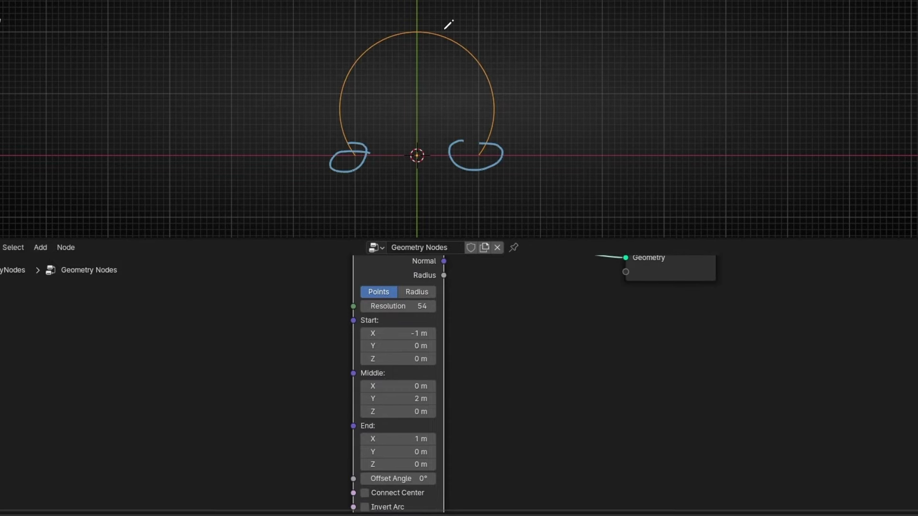
# Step: Try a Start X of -2.5 m and a different End X for the arc, undoing each change
pyautogui.moveTo(510, 350); pyautogui.dragTo(497, 333, button='middle')
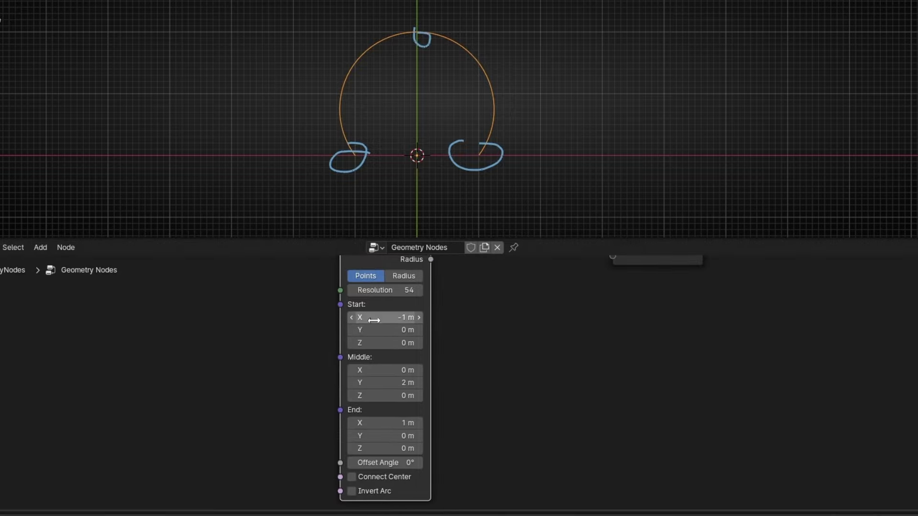
pyautogui.moveTo(365, 318); pyautogui.dragTo(325, 317)
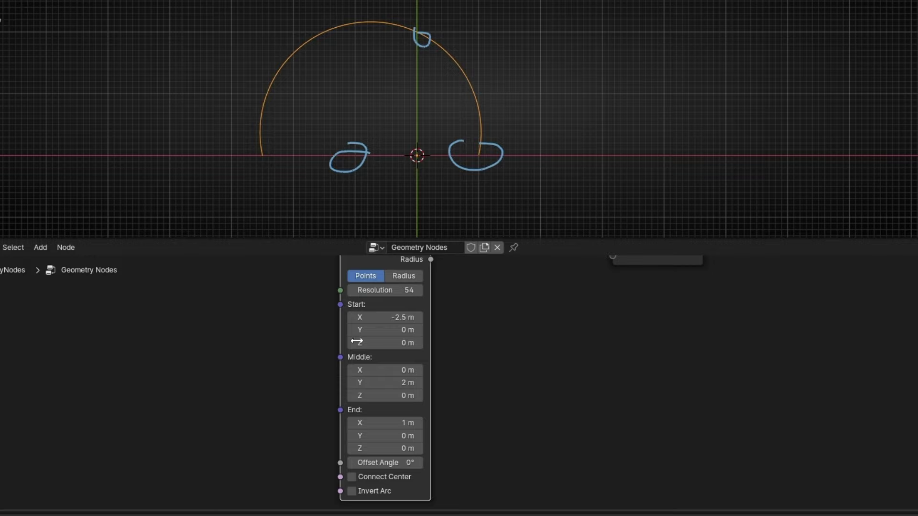
pyautogui.hotkey('ctrl', 'z')
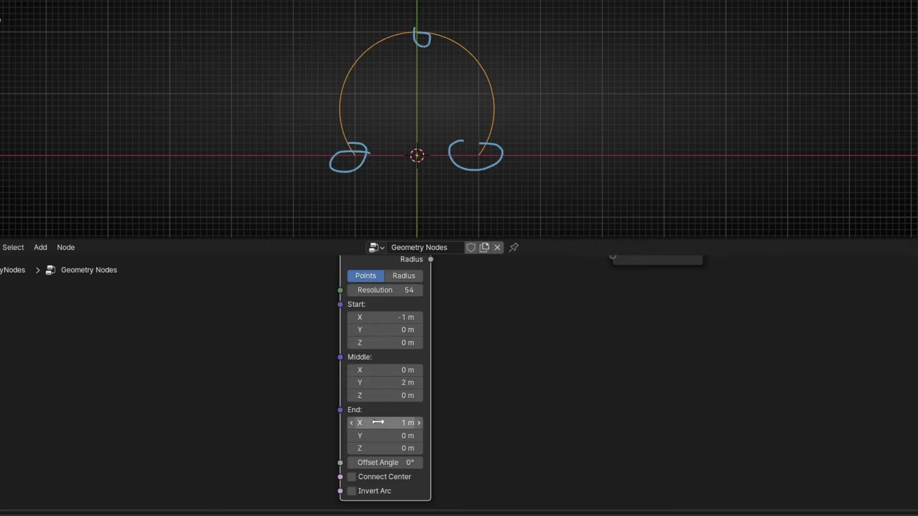
pyautogui.moveTo(379, 423); pyautogui.dragTo(337, 422)
pyautogui.hotkey('ctrl', 'z')
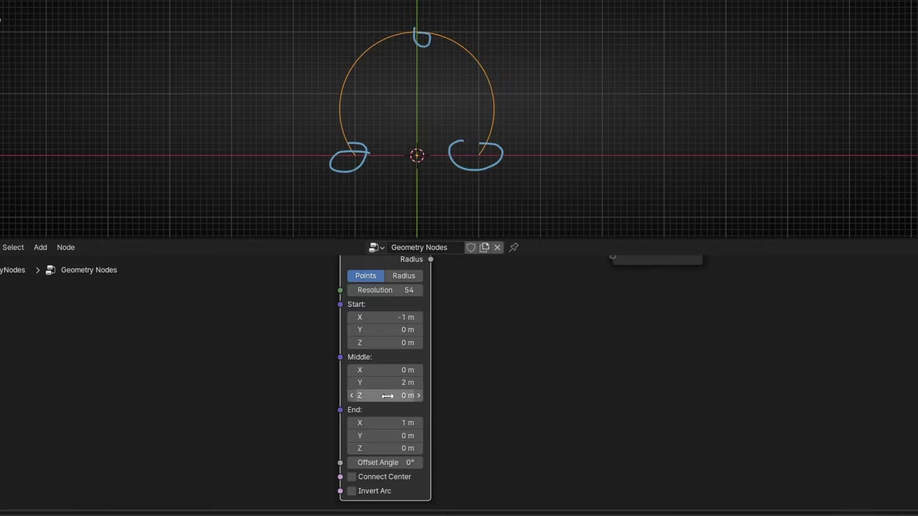
# Step: Set the arc's Middle Y to 2.1 m and erase the annotation circles
pyautogui.moveTo(384, 383)
pyautogui.mouseDown()
pyautogui.moveTo(404, 382)
pyautogui.moveTo(390, 383)
pyautogui.mouseUp()
pyautogui.moveTo(412, 158); pyautogui.dragTo(478, 63, button='right')
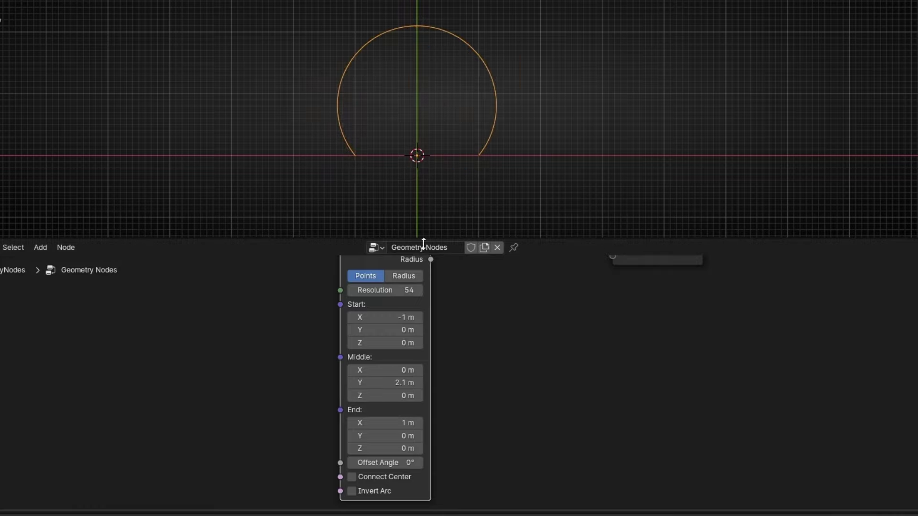
# Step: Switch the Arc node back to Radius mode and set its Start Angle to 0°
pyautogui.scroll(3, 463, 278)
pyautogui.click(380, 315)
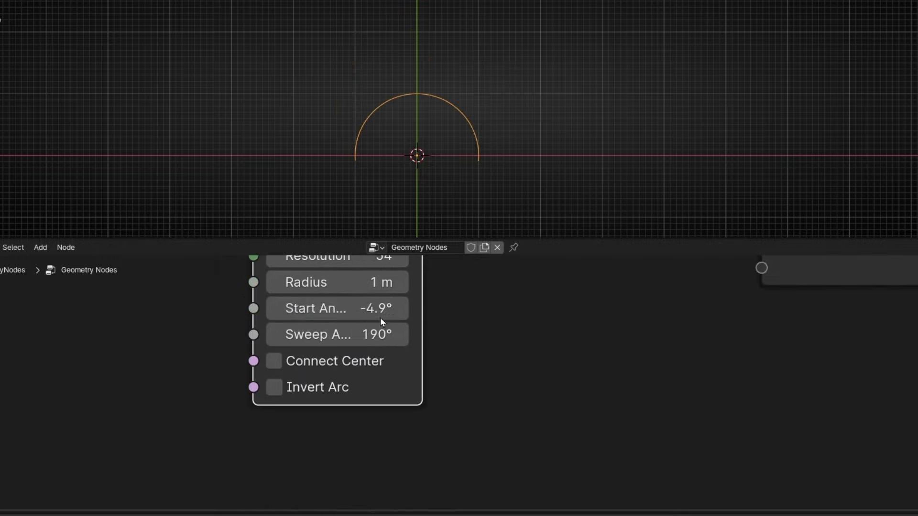
pyautogui.moveTo(425, 299); pyautogui.dragTo(452, 387, button='middle')
pyautogui.click(354, 419)
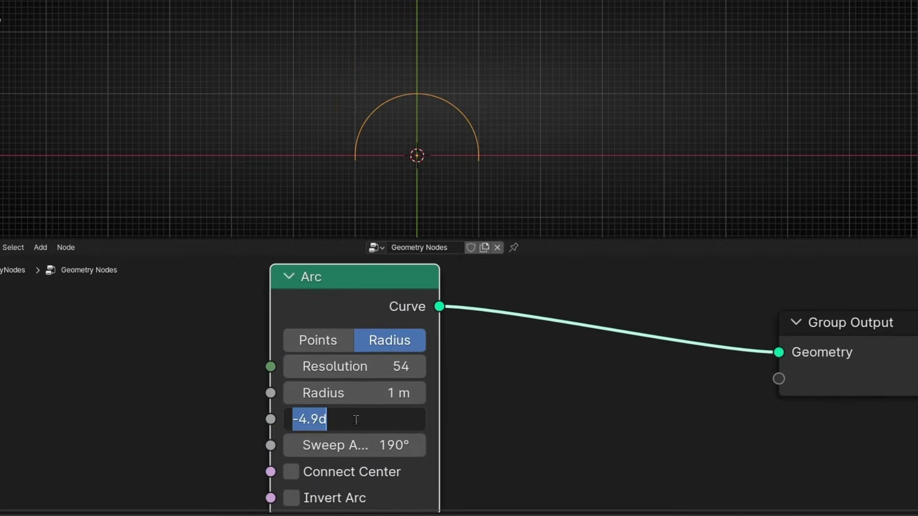
pyautogui.write('0')
pyautogui.press('Return')
# Step: Set the Arc node's Sweep Angle to 180° to make a half circle
pyautogui.scroll(5, 389, 195)
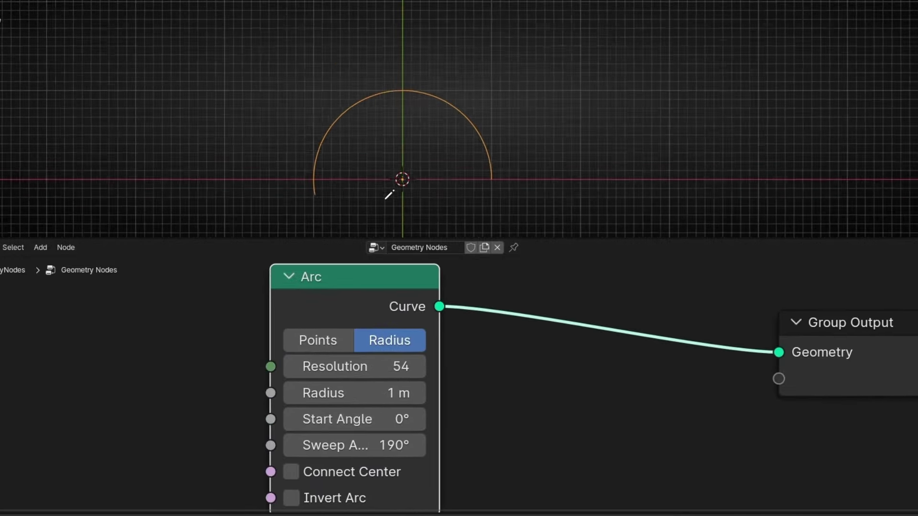
pyautogui.keyDown('shift'); pyautogui.moveTo(389, 195); pyautogui.dragTo(422, 102, button='middle'); pyautogui.keyUp('shift')
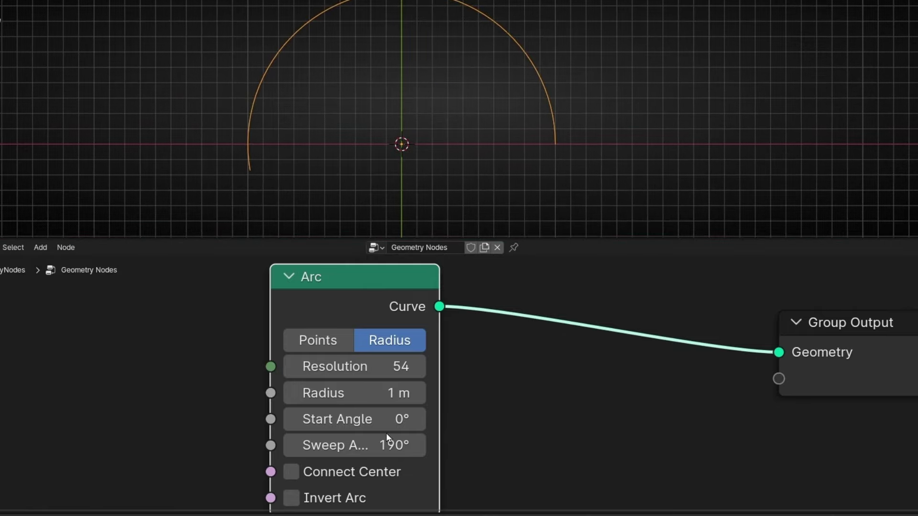
pyautogui.click(360, 445)
pyautogui.write('180')
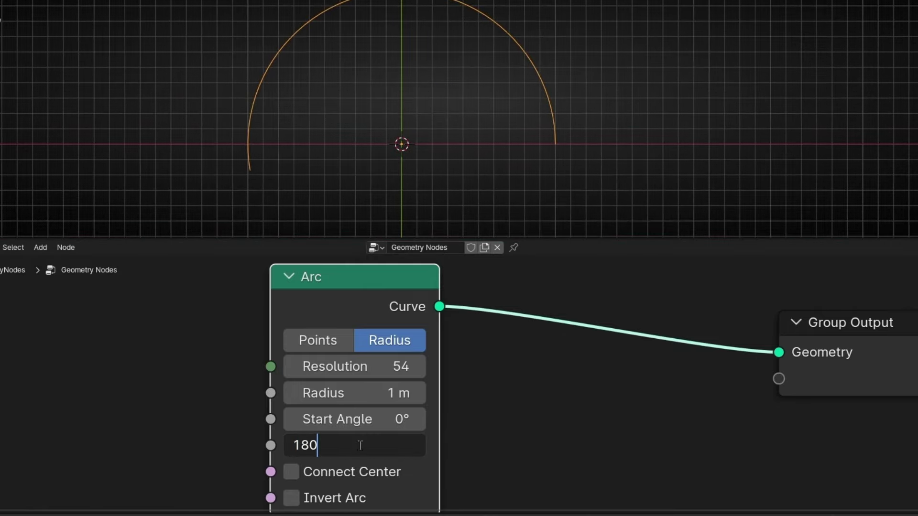
pyautogui.press('Return')
# Step: Move the Arc and Group Output nodes farther apart to make room between them
pyautogui.scroll(-2, 478, 441)
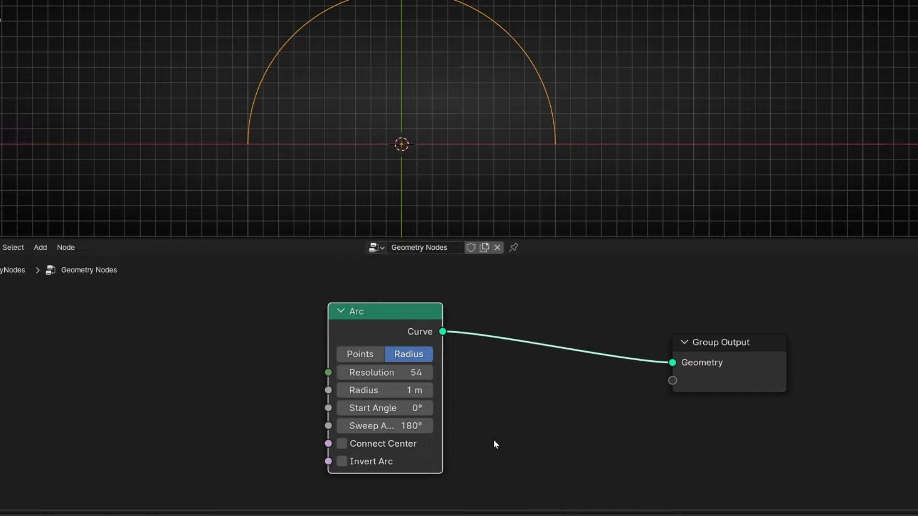
pyautogui.moveTo(494, 440); pyautogui.dragTo(376, 436, button='middle')
pyautogui.moveTo(568, 380); pyautogui.dragTo(704, 361)
pyautogui.moveTo(287, 321); pyautogui.dragTo(155, 322)
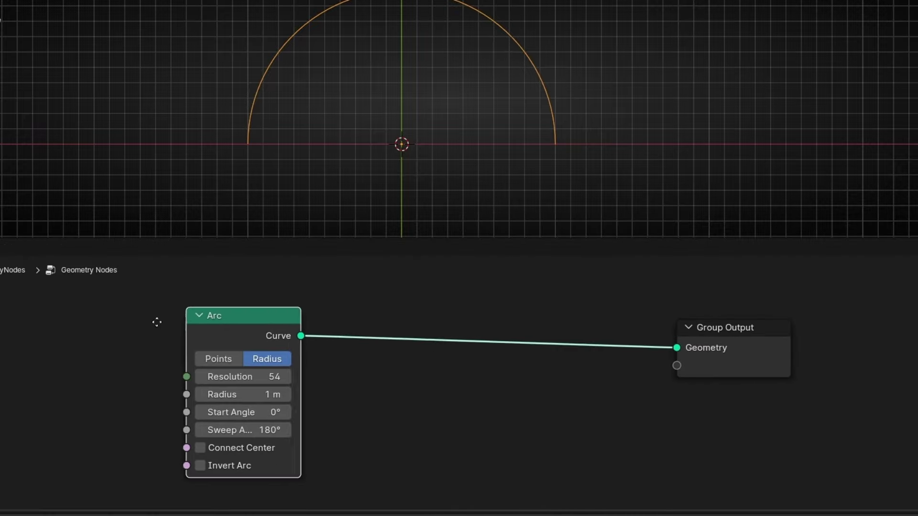
# Step: Add a Curve to Mesh node and insert it between the Arc node and the Group Output
pyautogui.keyDown('shift'); pyautogui.moveTo(428, 110); pyautogui.dragTo(427, 187, button='middle'); pyautogui.keyUp('shift')
pyautogui.hotkey('shift', 'a')
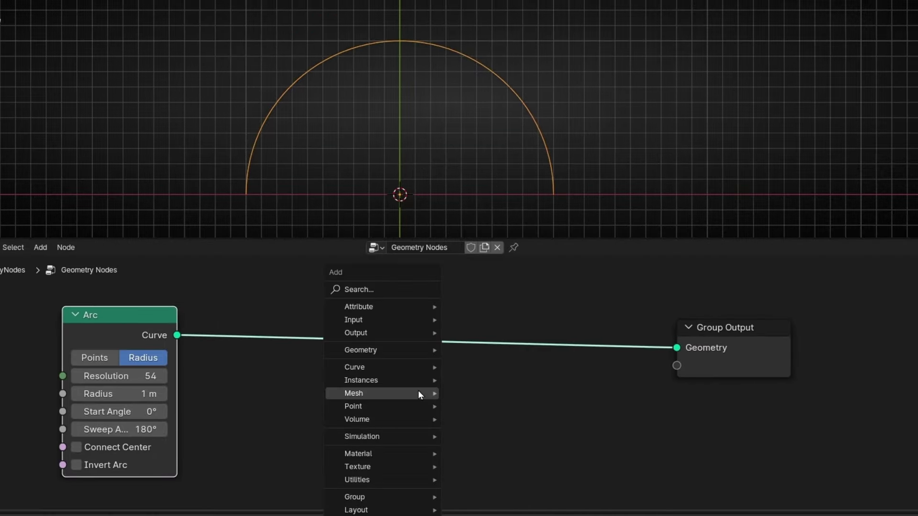
pyautogui.write('curve to')
pyautogui.press('Return')
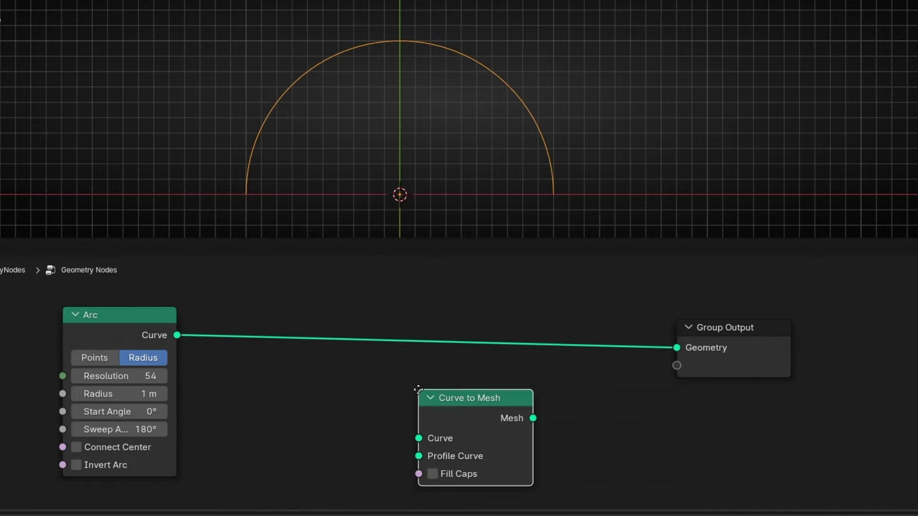
pyautogui.click(511, 397)
pyautogui.moveTo(421, 201); pyautogui.dragTo(268, 134, button='middle')
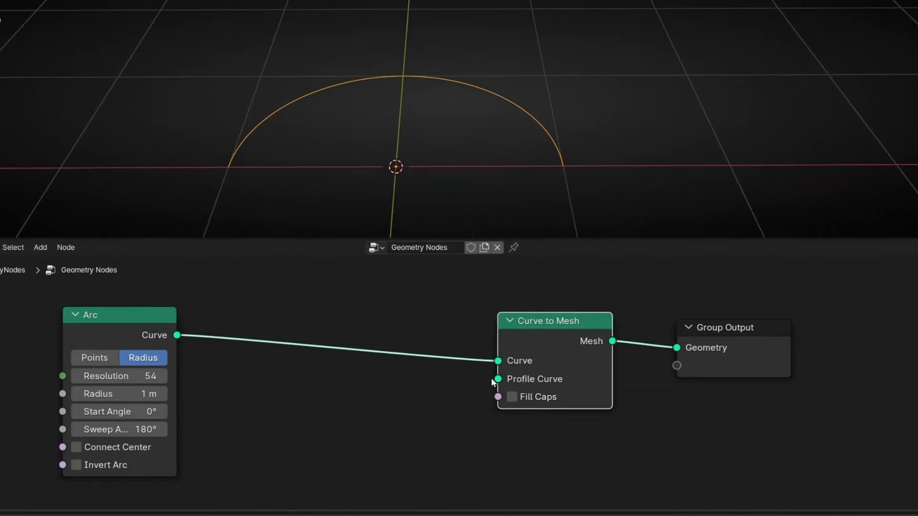
# Step: Feed a Quadrilateral node into Curve to Mesh's Profile Curve, with its Width and Height at 0.4 m
pyautogui.moveTo(498, 379); pyautogui.dragTo(393, 394)
pyautogui.write('quadri')
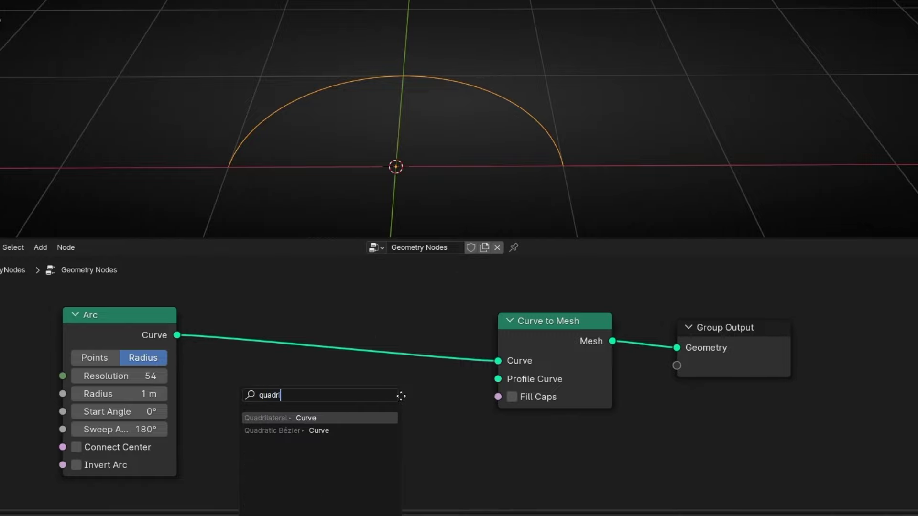
pyautogui.press('Return')
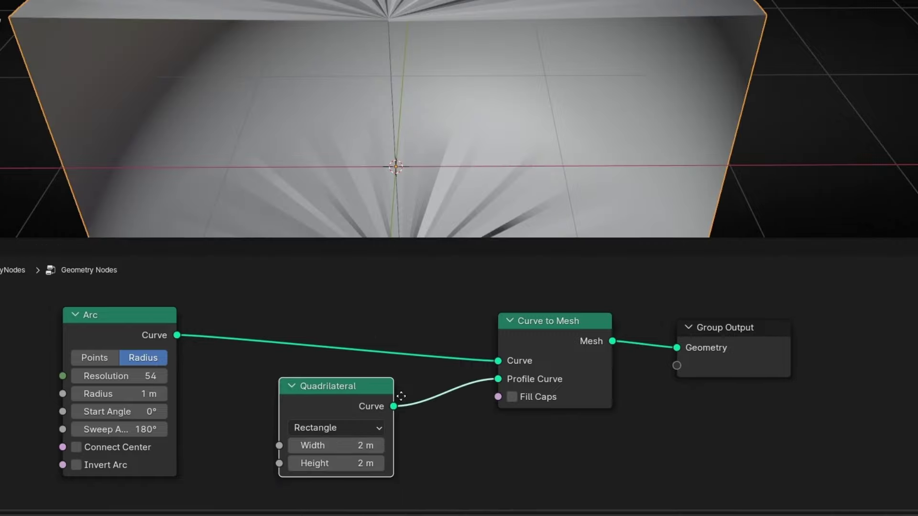
pyautogui.click(401, 396)
pyautogui.scroll(-2, 471, 180)
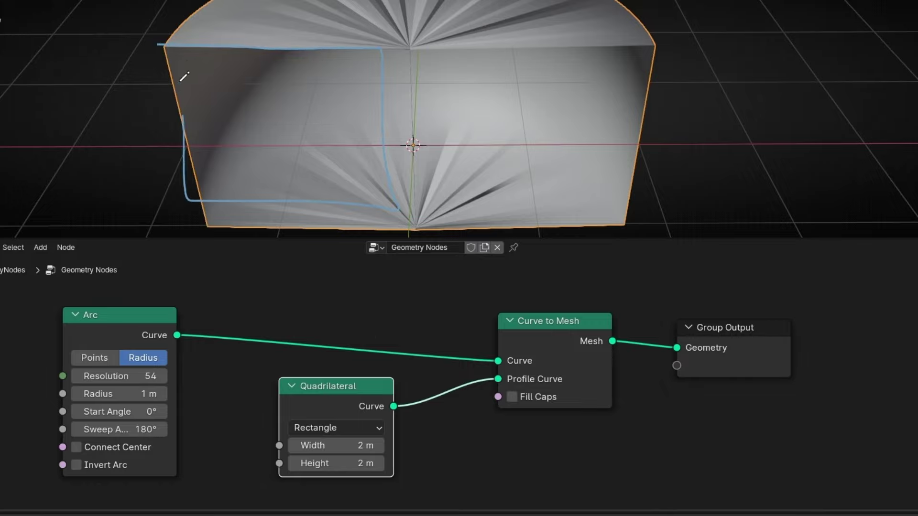
pyautogui.moveTo(266, 390); pyautogui.dragTo(306, 354, button='middle')
pyautogui.moveTo(388, 404); pyautogui.dragTo(349, 422)
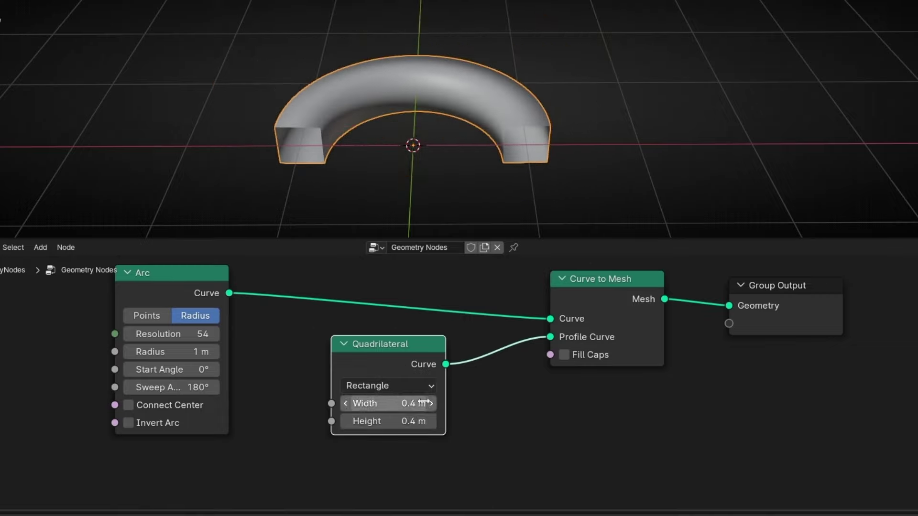
# Step: Try the Quadrilateral's Width at 0.8 m and reduce it to 0.3 m
pyautogui.moveTo(428, 402); pyautogui.dragTo(365, 403)
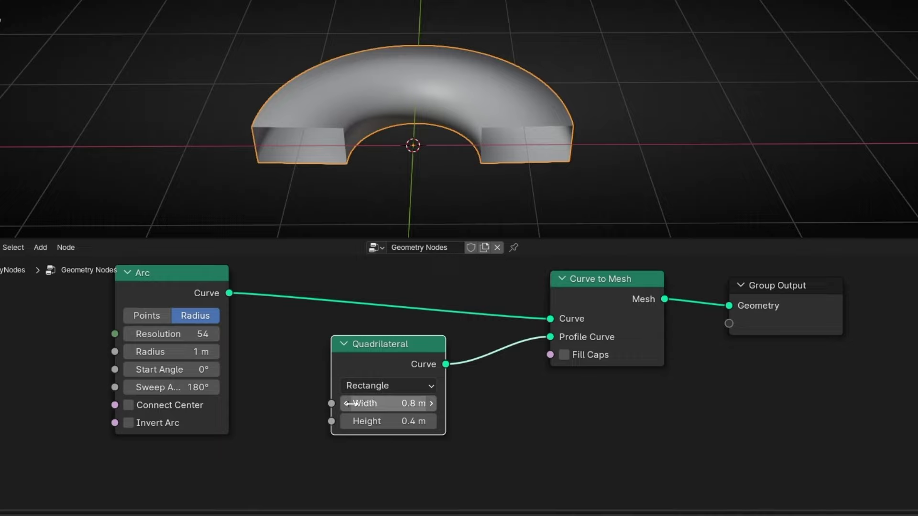
pyautogui.click(347, 403)
pyautogui.click(347, 404)
pyautogui.click(347, 404)
pyautogui.click(347, 403)
pyautogui.click(347, 404)
# Step: Try a taller profile by raising the Quadrilateral's Height step by step to 0.7 m and beyond
pyautogui.click(431, 422)
pyautogui.click(432, 422)
pyautogui.click(432, 422)
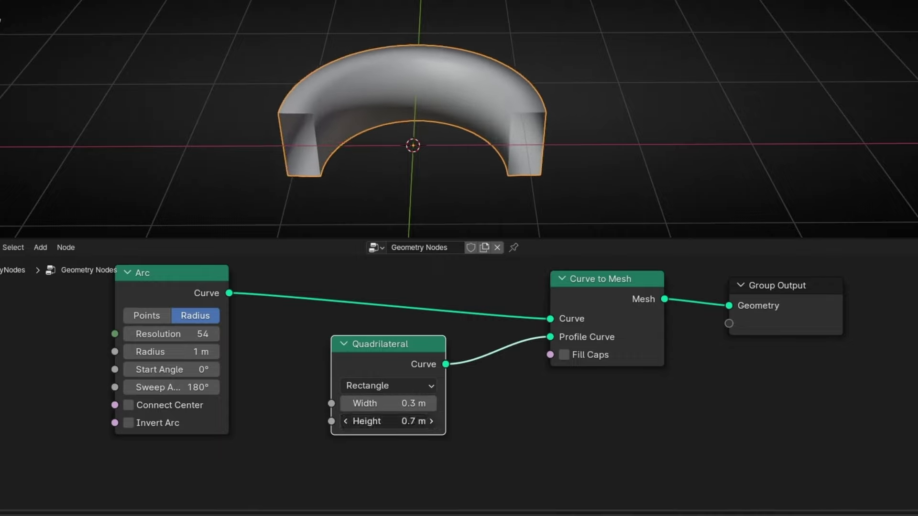
pyautogui.click(432, 422)
pyautogui.click(432, 422)
pyautogui.click(432, 422)
pyautogui.click(432, 422)
# Step: Set both the Width and Height of the Quadrilateral profile to 0.3 m
pyautogui.moveTo(363, 404); pyautogui.dragTo(363, 421)
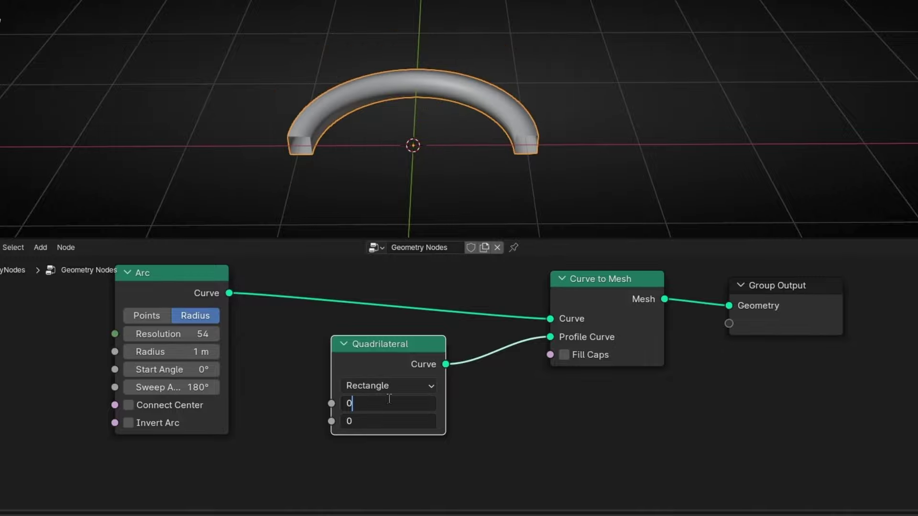
pyautogui.press('Return')
pyautogui.moveTo(449, 195); pyautogui.dragTo(359, 162, button='middle')
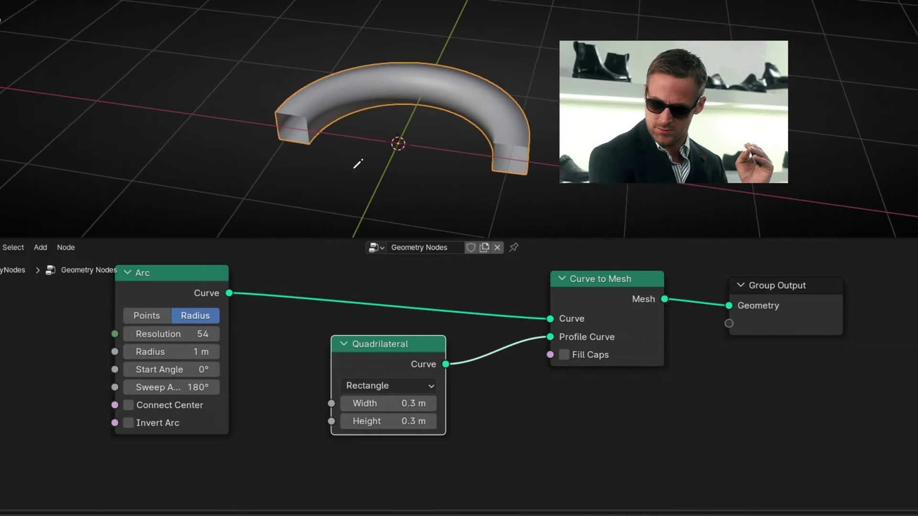
# Step: Insert a Set Shade Smooth node between Curve to Mesh and Group Output and turn off its Shade Smooth option
pyautogui.moveTo(759, 343); pyautogui.dragTo(430, 381, button='middle')
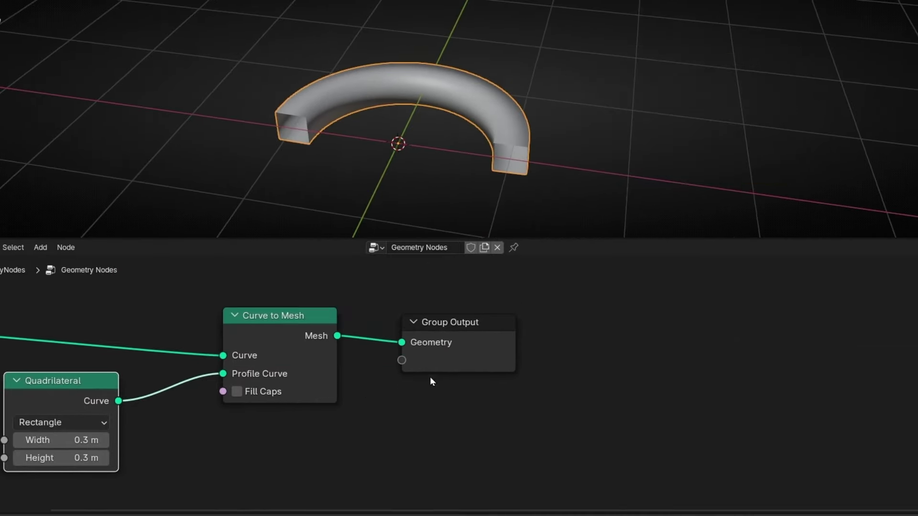
pyautogui.click(831, 358)
pyautogui.hotkey('shift', 'a')
pyautogui.write('sha')
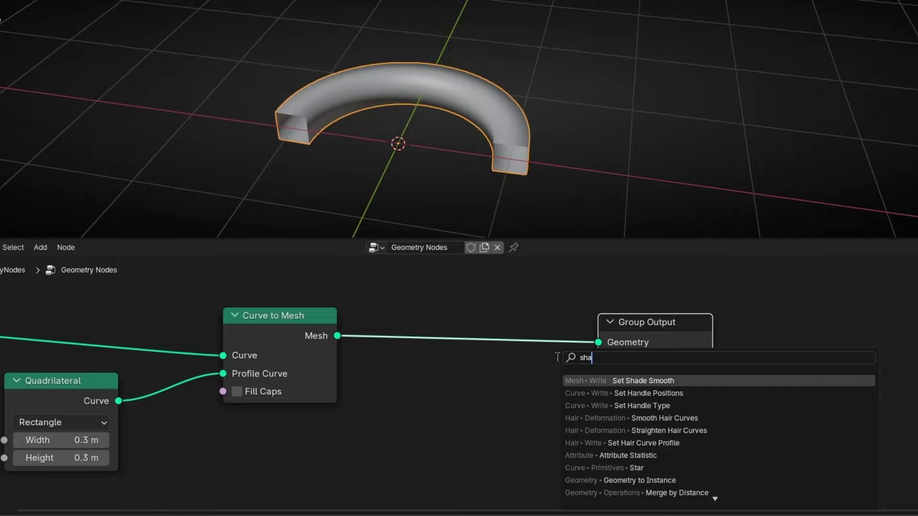
pyautogui.press('Return')
pyautogui.click(419, 303)
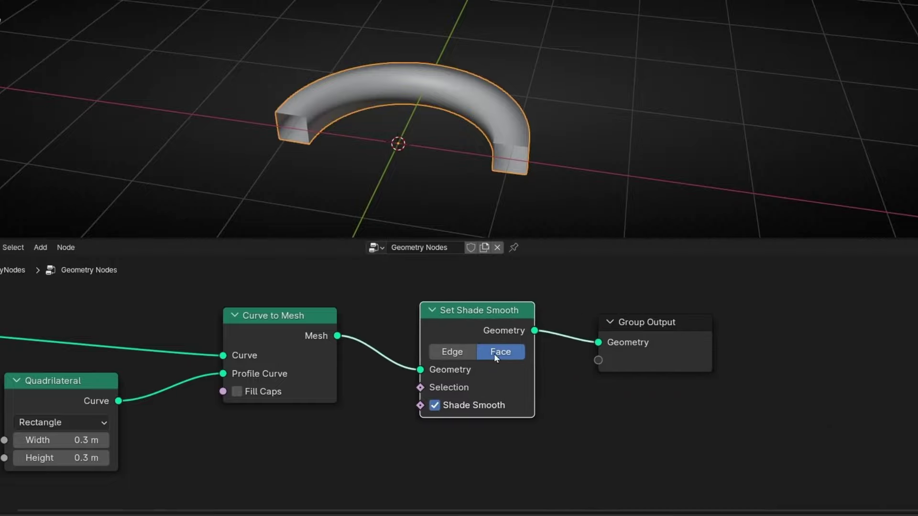
pyautogui.click(432, 406)
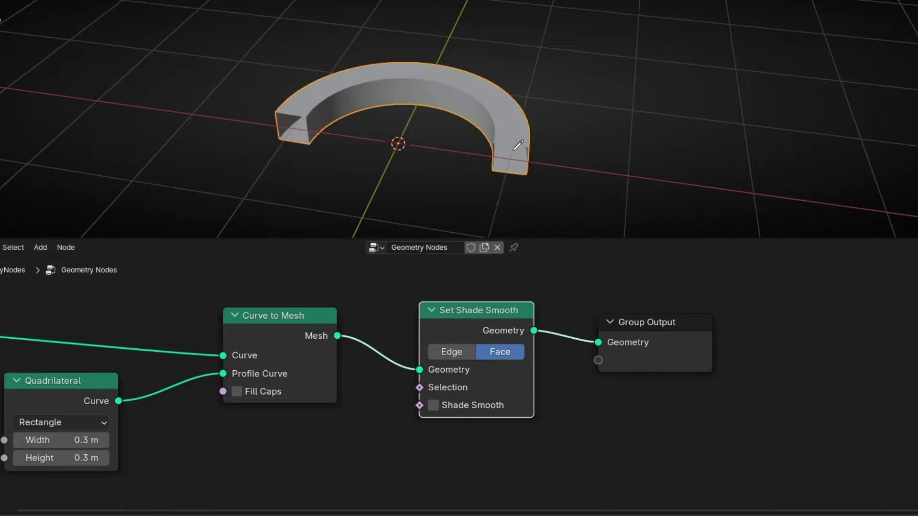
pyautogui.moveTo(516, 141)
pyautogui.mouseDown(button='middle')
pyautogui.moveTo(386, 143)
pyautogui.moveTo(353, 135)
pyautogui.moveTo(615, 137)
pyautogui.moveTo(290, 170)
pyautogui.moveTo(382, 114)
pyautogui.mouseUp(button='middle')
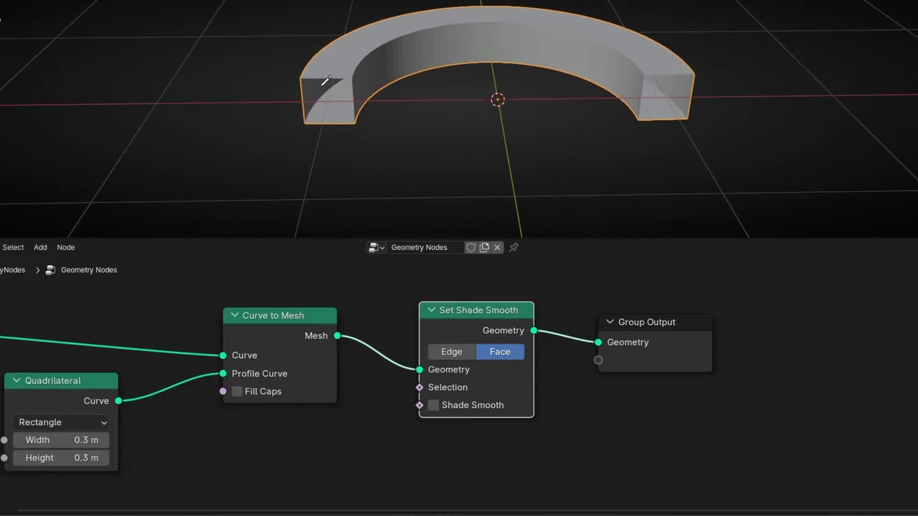
# Step: Enable Fill Caps on the Curve to Mesh node to close the arch's open ends
pyautogui.scroll(3, 285, 171)
pyautogui.keyDown('shift'); pyautogui.moveTo(285, 172); pyautogui.dragTo(451, 205, button='middle'); pyautogui.keyUp('shift')
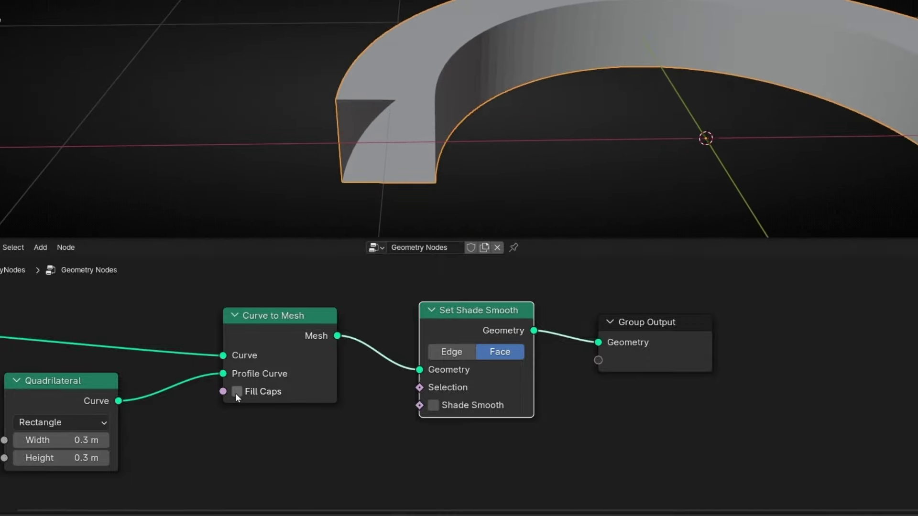
pyautogui.click(236, 392)
# Step: Label the frame around the Curve to Mesh and Quadrilateral nodes "Curve to Mesh"
pyautogui.hotkey('ctrl', 'alt', 'space')
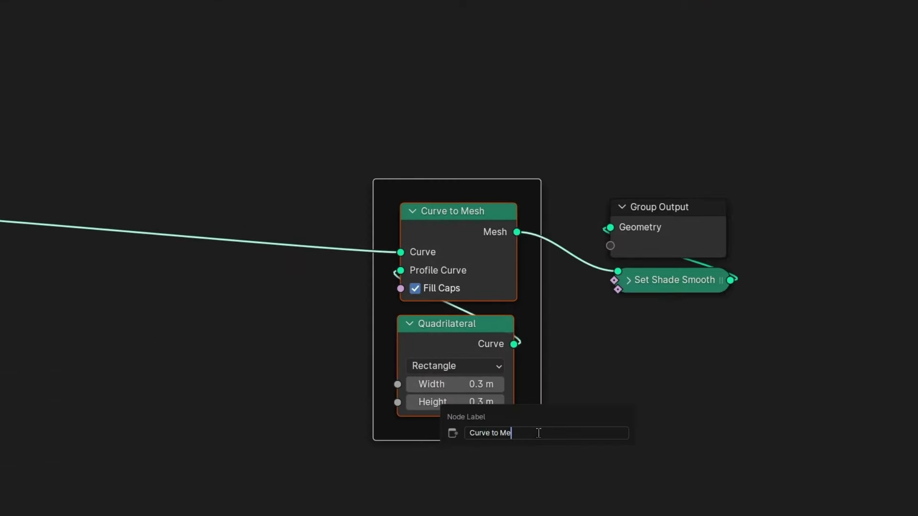
pyautogui.write('sh')
pyautogui.press('Return')
pyautogui.hotkey('ctrl', 'alt', 'space')
pyautogui.scroll(-1, 391, 311)
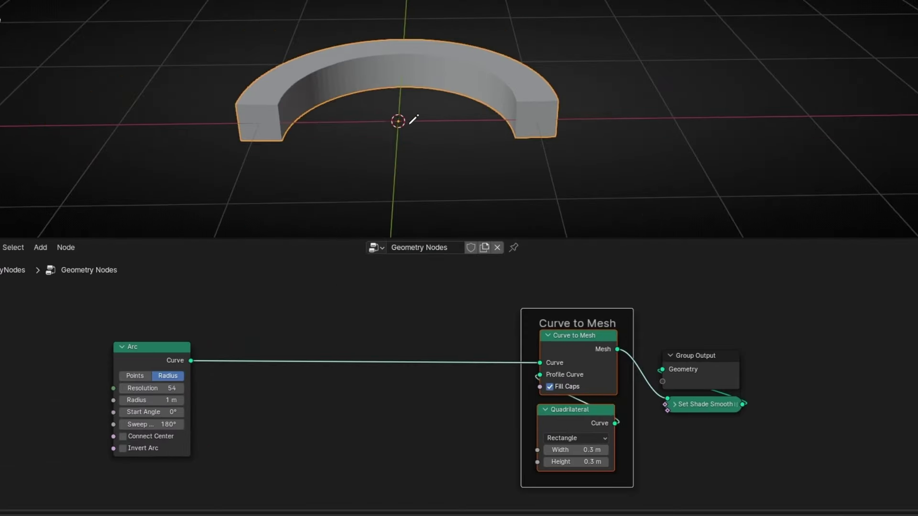
# Step: Erase the annotation beside the arch and insert a Transform Geometry node between the Arc and Curve to Mesh nodes
pyautogui.keyDown('shift'); pyautogui.moveTo(414, 120); pyautogui.dragTo(423, 151, button='middle'); pyautogui.keyUp('shift')
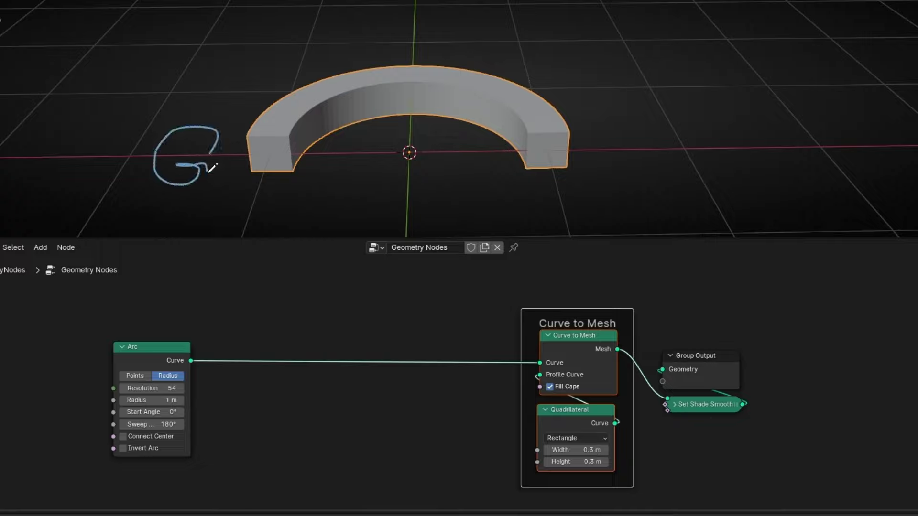
pyautogui.moveTo(217, 159)
pyautogui.mouseDown(button='right')
pyautogui.moveTo(148, 148)
pyautogui.moveTo(200, 126)
pyautogui.mouseUp(button='right')
pyautogui.hotkey('shift', 'a')
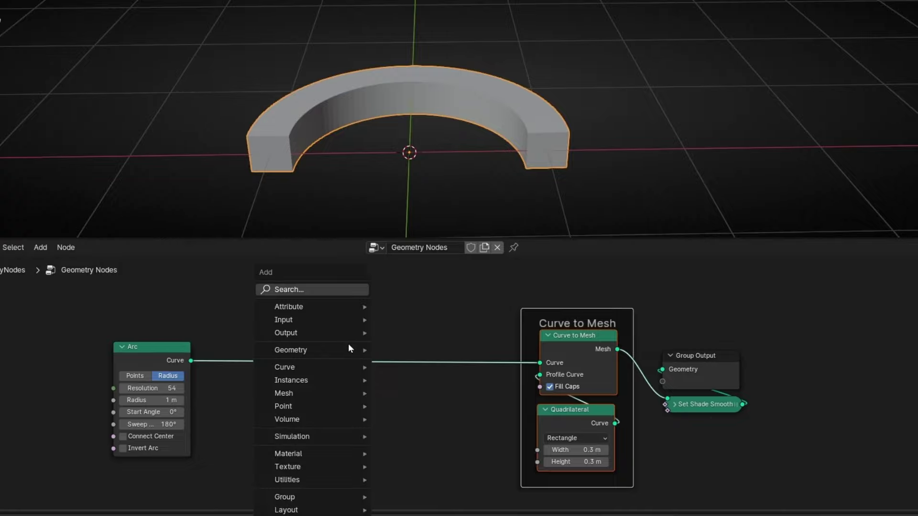
pyautogui.write('trans')
pyautogui.press('Return')
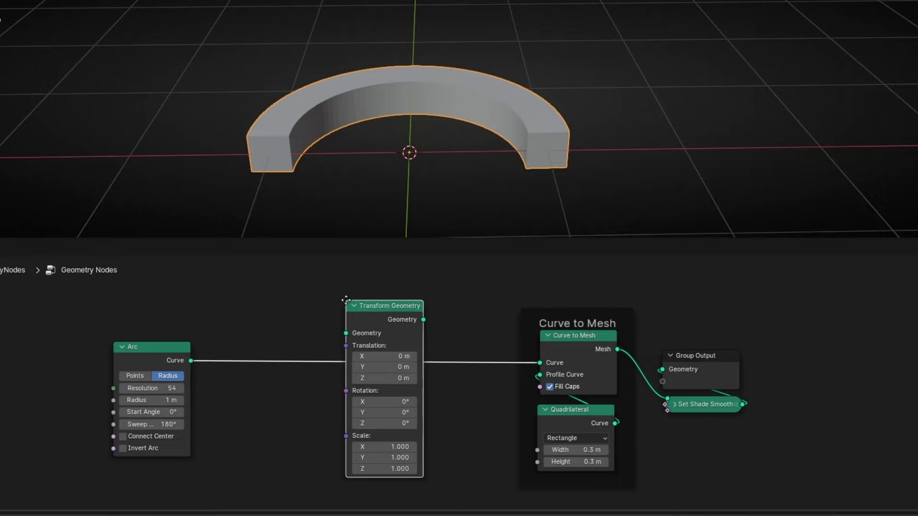
pyautogui.click(346, 302)
pyautogui.scroll(1, 390, 403)
pyautogui.scroll(1, 442, 415)
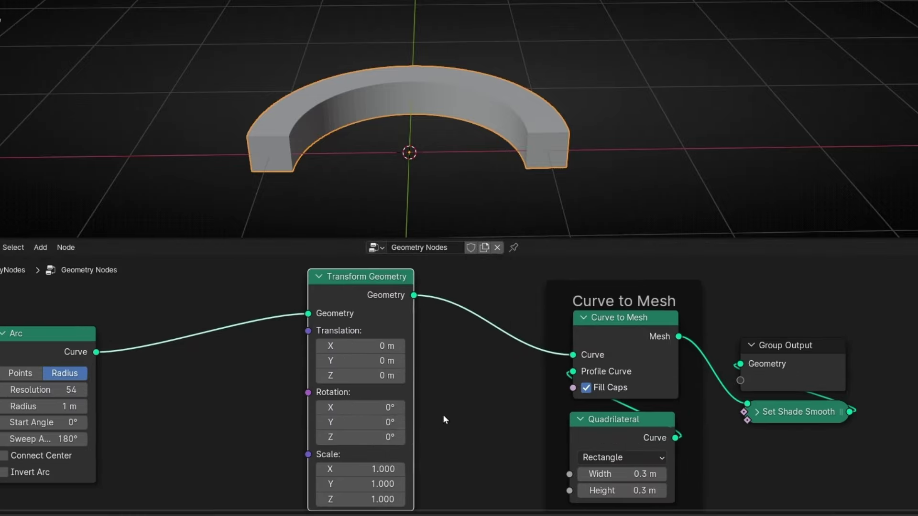
# Step: Set the Transform Geometry node's X rotation to 90° to stand the arch upright
pyautogui.moveTo(397, 406); pyautogui.dragTo(420, 405)
pyautogui.click(332, 406)
pyautogui.write('0')
pyautogui.press('Return')
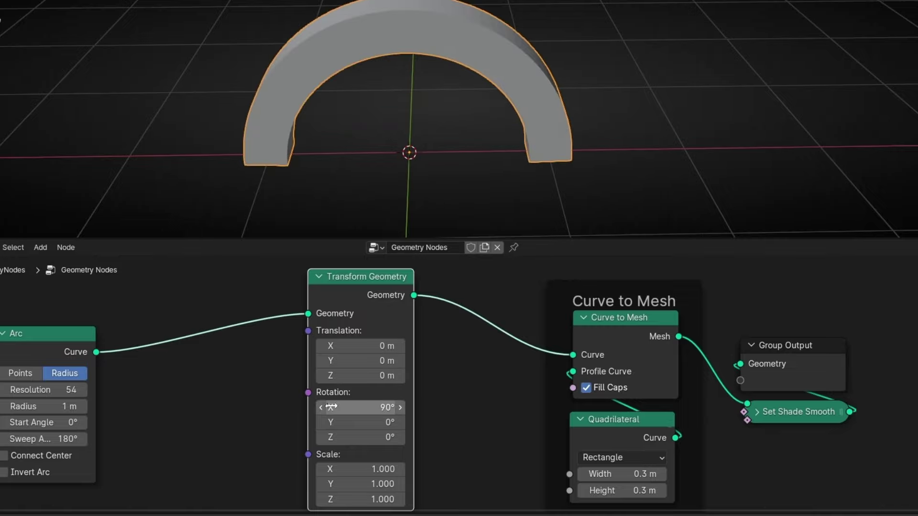
# Step: Collapse the Transform Geometry node and move it closer to the Curve to Mesh frame
pyautogui.press('h')
pyautogui.moveTo(341, 282); pyautogui.dragTo(393, 352)
pyautogui.scroll(-4, 450, 384)
# Step: Set the Arc's Radius to 1.1 m and erase the annotation lines drawn below the arch's feet
pyautogui.moveTo(329, 142)
pyautogui.mouseDown(button='middle')
pyautogui.moveTo(421, 152)
pyautogui.moveTo(337, 145)
pyautogui.mouseUp(button='middle')
pyautogui.moveTo(151, 400)
pyautogui.mouseDown()
pyautogui.moveTo(201, 400)
pyautogui.moveTo(153, 400)
pyautogui.mouseUp()
pyautogui.moveTo(305, 227); pyautogui.dragTo(303, 144, button='middle')
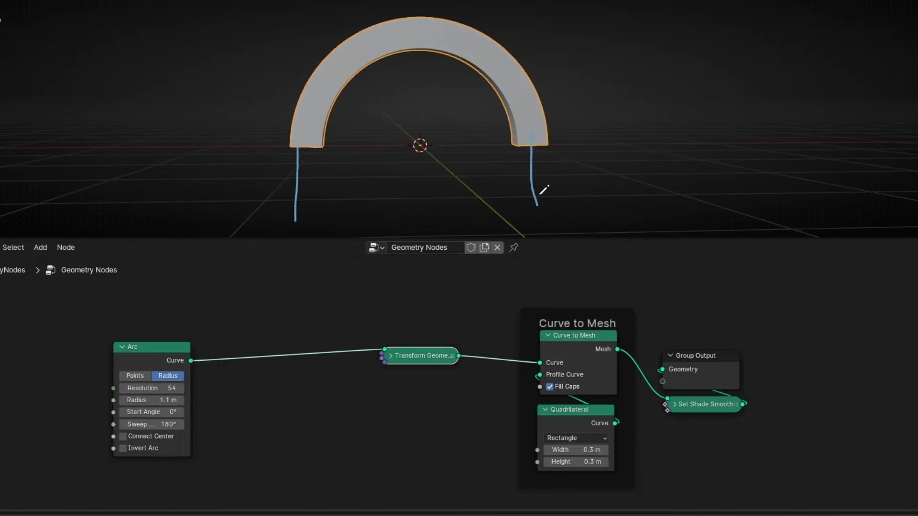
pyautogui.moveTo(542, 169)
pyautogui.mouseDown(button='right')
pyautogui.moveTo(393, 132)
pyautogui.moveTo(553, 123)
pyautogui.mouseUp(button='right')
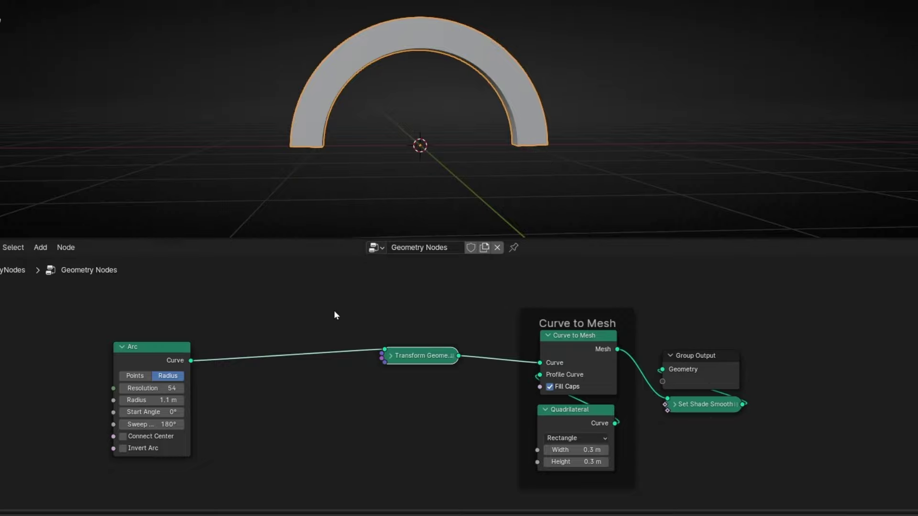
# Step: Move the Transform Geometry node toward the Arc and insert a Join Geometry node between it and Curve to Mesh
pyautogui.scroll(-1, 367, 318)
pyautogui.moveTo(366, 318); pyautogui.dragTo(396, 366, button='middle')
pyautogui.moveTo(442, 407); pyautogui.dragTo(359, 415)
pyautogui.hotkey('shift', 'a')
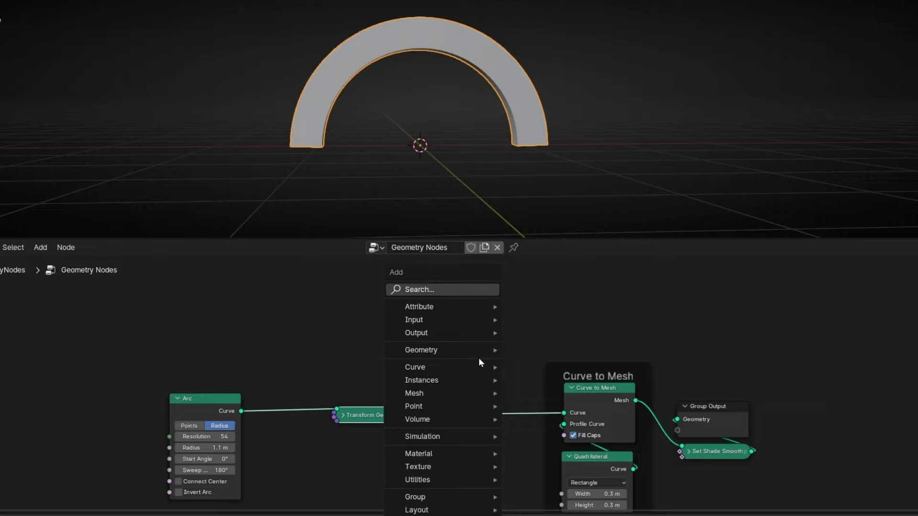
pyautogui.write('join')
pyautogui.press('Down')
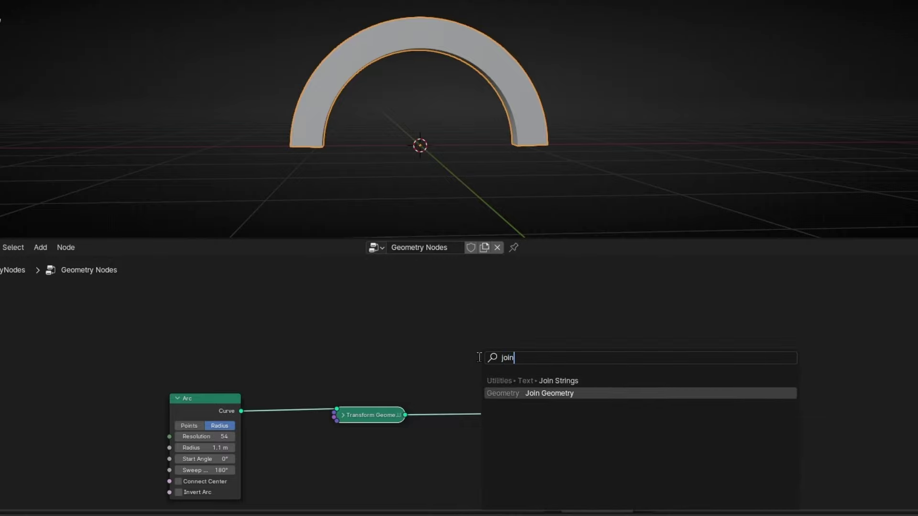
pyautogui.press('Return')
pyautogui.click(452, 394)
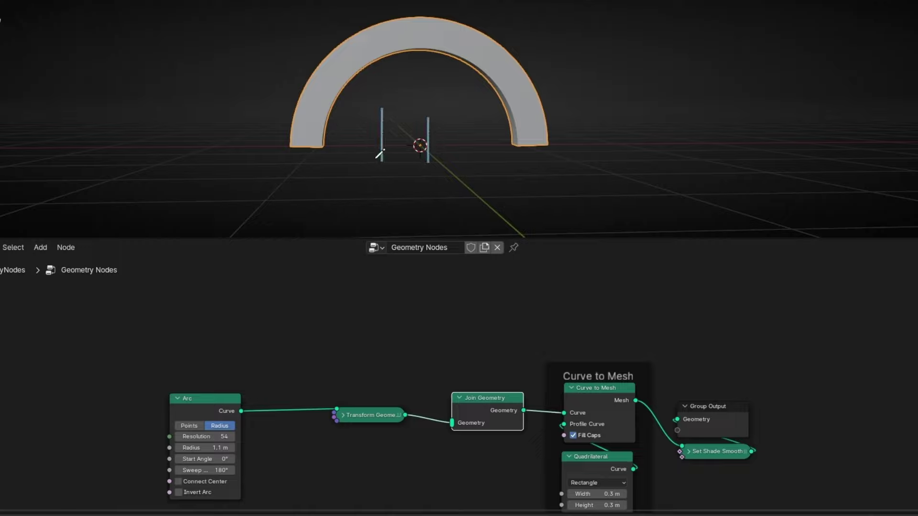
# Step: Annotate outward arrows from the two vertical lines under the arch, and undo all these annotation strokes
pyautogui.moveTo(376, 144); pyautogui.dragTo(312, 162)
pyautogui.moveTo(446, 154); pyautogui.dragTo(526, 155)
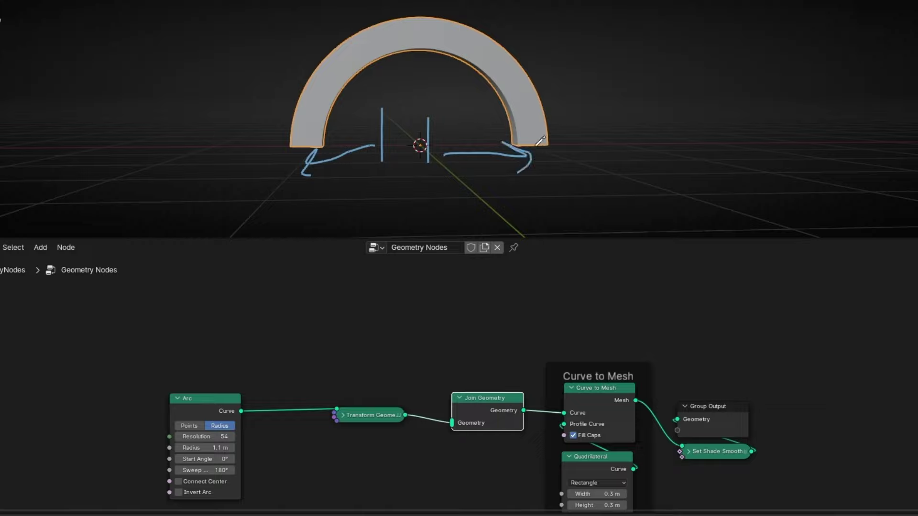
pyautogui.hotkey('ctrl', 'z')
pyautogui.hotkey('ctrl', 'z')
pyautogui.hotkey('ctrl', 'z')
pyautogui.hotkey('ctrl', 'z')
pyautogui.hotkey('ctrl', 'z')
pyautogui.hotkey('ctrl', 'z')
# Step: Add a Curve Line node above the Arc and connect its Curve output to the Join Geometry node
pyautogui.hotkey('shift', 'a')
pyautogui.write('c')
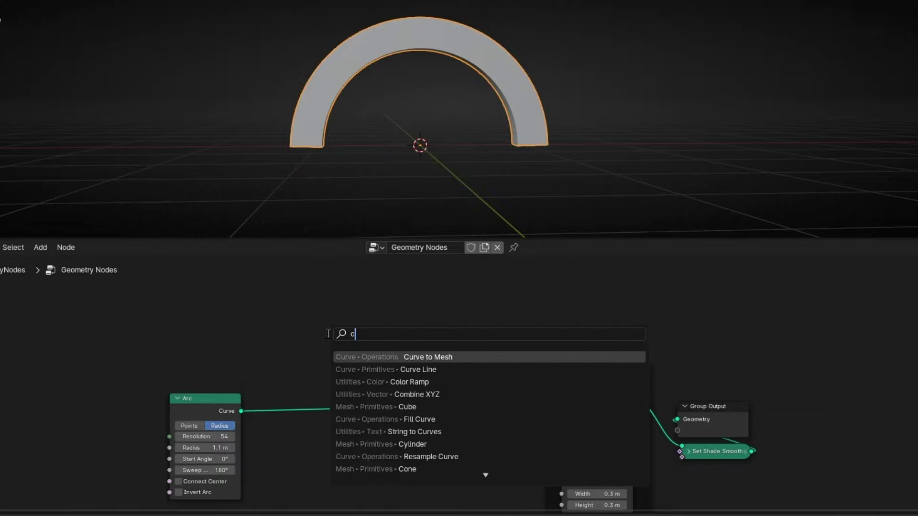
pyautogui.write('urveli')
pyautogui.press('Return')
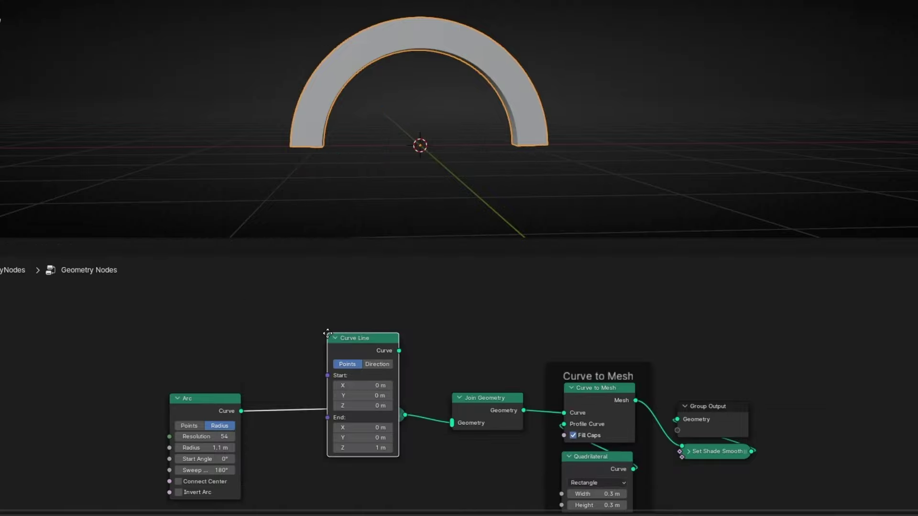
pyautogui.click(377, 343)
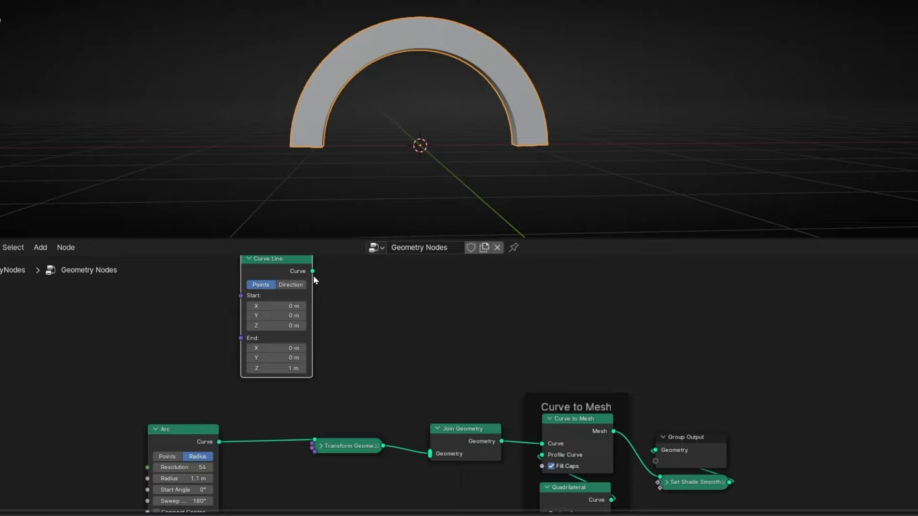
pyautogui.moveTo(313, 271); pyautogui.dragTo(430, 452)
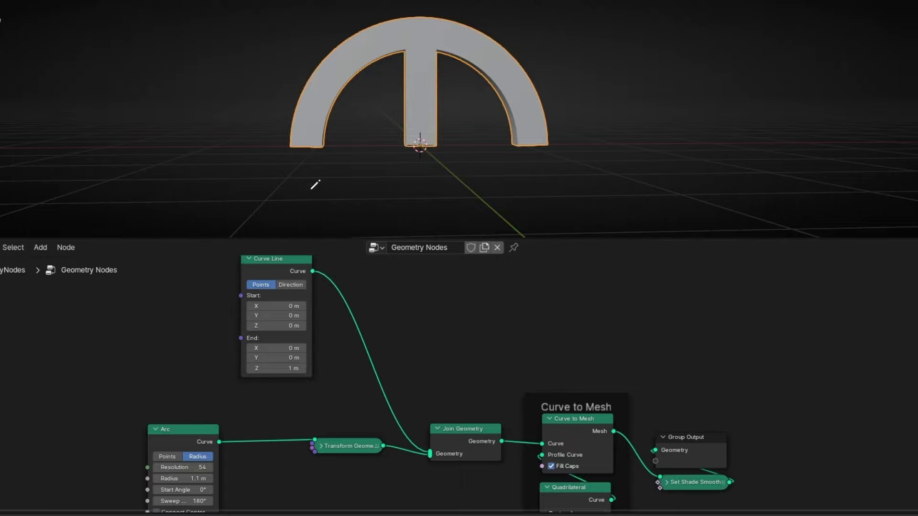
# Step: Try a Start X of -0.3 m and an End X of 0.6 m on the Curve Line, and reset both values to 0 m
pyautogui.moveTo(280, 304); pyautogui.dragTo(372, 171)
pyautogui.moveTo(401, 126)
pyautogui.mouseDown()
pyautogui.moveTo(415, 164)
pyautogui.moveTo(420, 119)
pyautogui.mouseUp()
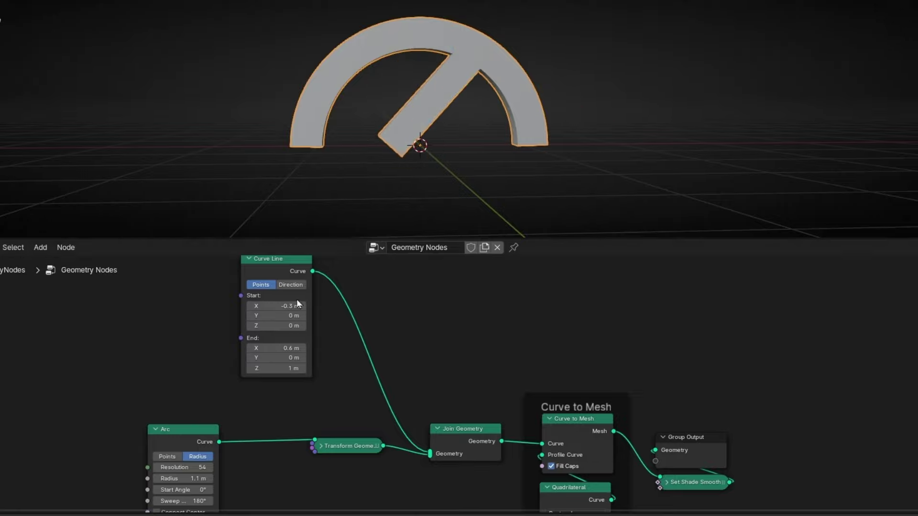
pyautogui.press('BackSpace')
pyautogui.press('BackSpace')
# Step: Duplicate the Curve Line node, connect the copy's Curve output to Join Geometry, and stack the two Curve Line nodes
pyautogui.moveTo(374, 348); pyautogui.dragTo(446, 416, button='middle')
pyautogui.moveTo(340, 338); pyautogui.dragTo(271, 343)
pyautogui.hotkey('shift', 'd')
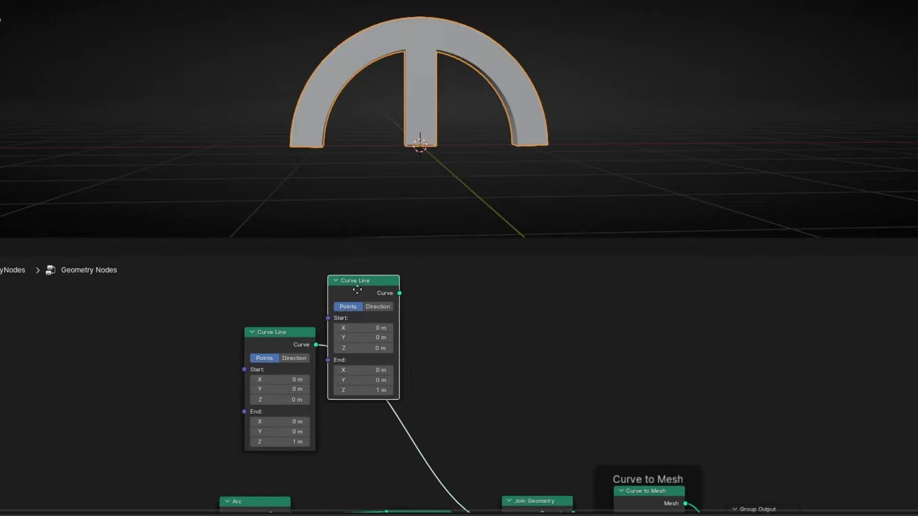
pyautogui.click(436, 282)
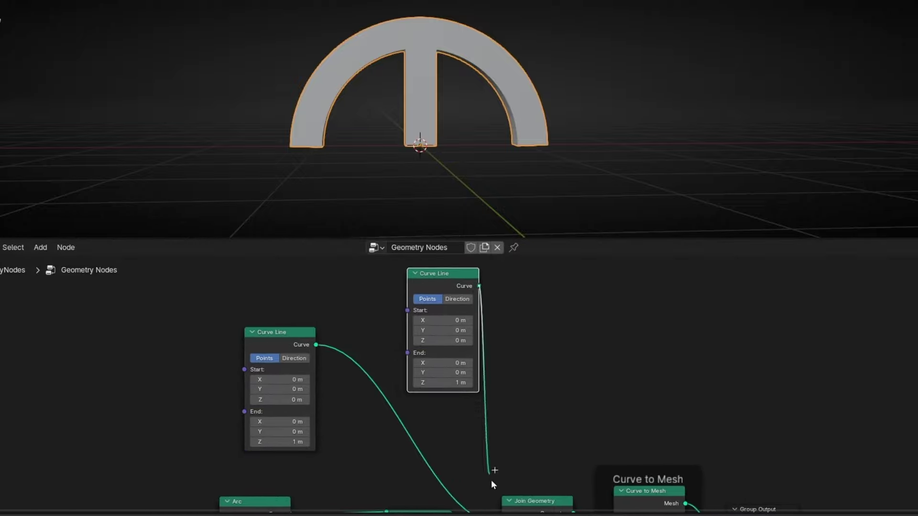
pyautogui.moveTo(492, 480); pyautogui.dragTo(509, 448)
pyautogui.moveTo(384, 266); pyautogui.dragTo(417, 414, button='middle')
pyautogui.moveTo(473, 357); pyautogui.dragTo(337, 272)
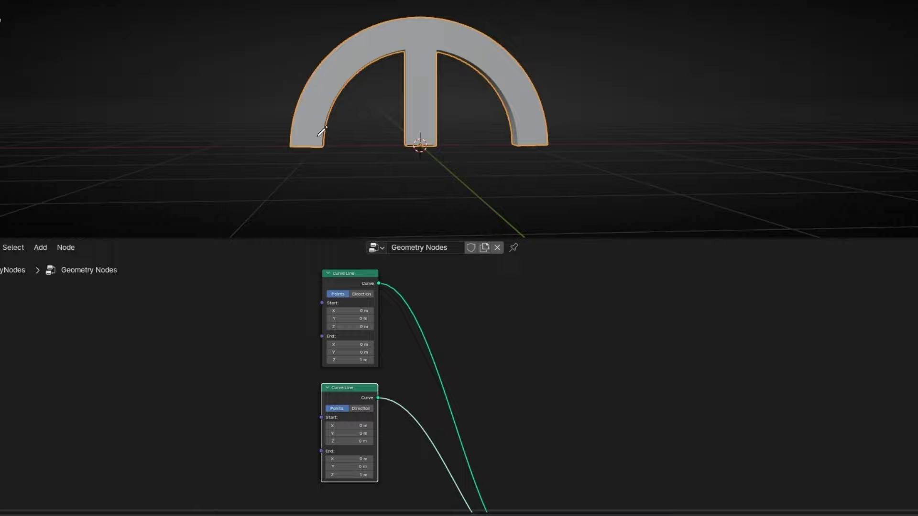
# Step: Circle the arch's two feet with annotations and set the upper Curve Line's Start X to 1.3 m and End X to 0.4 m
pyautogui.moveTo(307, 138); pyautogui.dragTo(333, 170)
pyautogui.moveTo(521, 147); pyautogui.dragTo(526, 140)
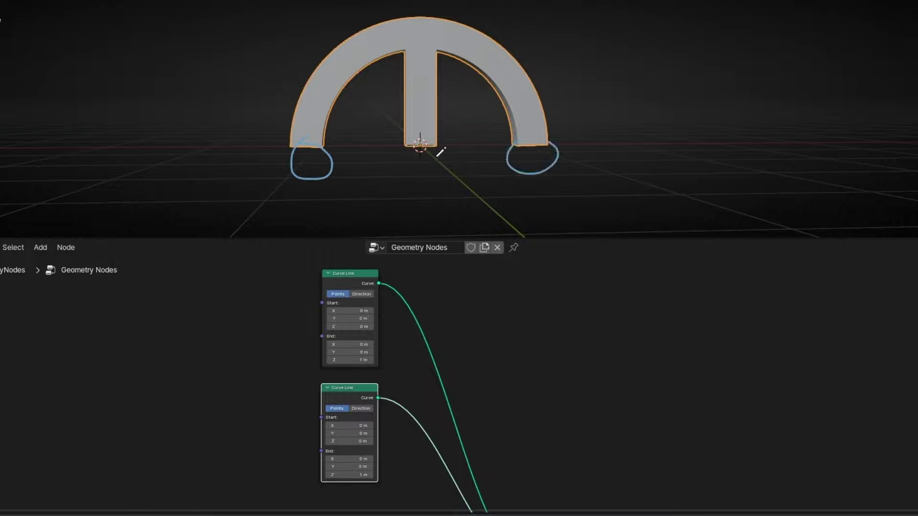
pyautogui.moveTo(344, 310); pyautogui.dragTo(366, 310)
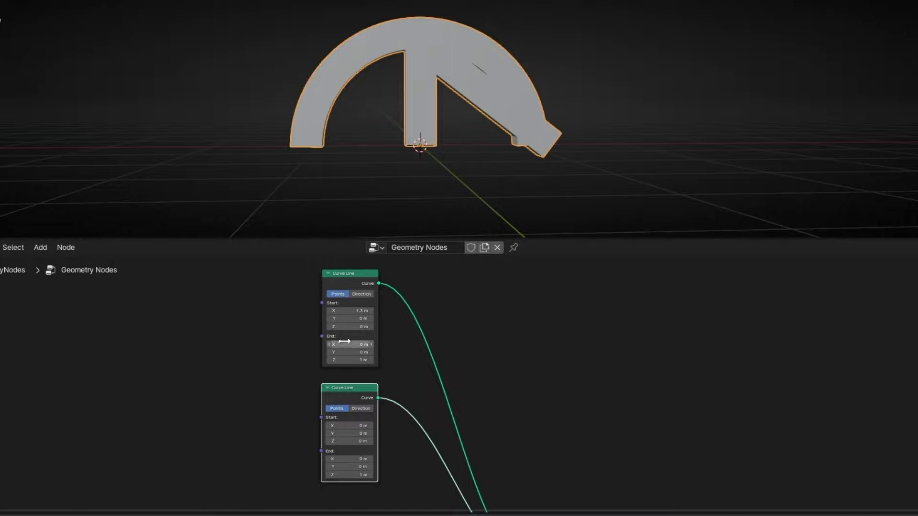
pyautogui.moveTo(344, 344)
pyautogui.mouseDown()
pyautogui.moveTo(368, 344)
pyautogui.moveTo(351, 345)
pyautogui.mouseUp()
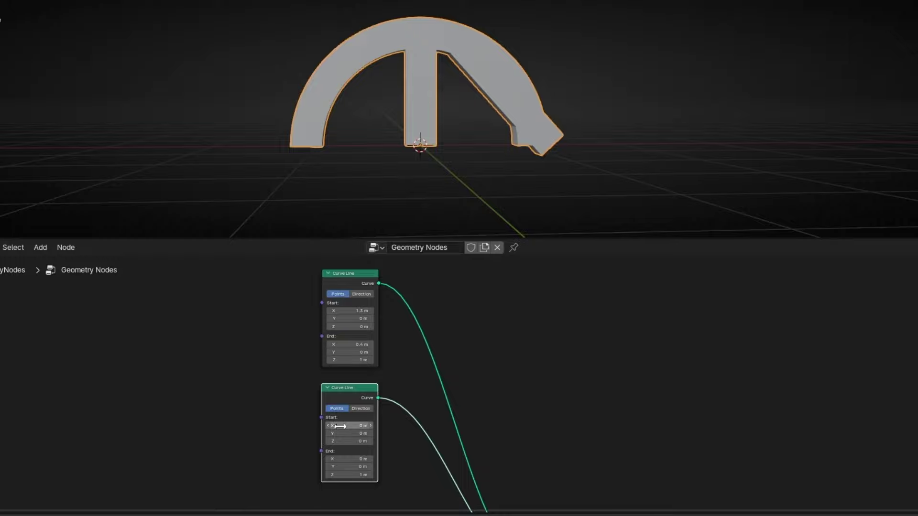
# Step: Set the lower Curve Line's Start X to -0.8 m and End X to -1.8 m, and discard the extra Curve Line
pyautogui.moveTo(344, 425)
pyautogui.mouseDown()
pyautogui.moveTo(296, 425)
pyautogui.moveTo(337, 426)
pyautogui.mouseUp()
pyautogui.moveTo(346, 458); pyautogui.dragTo(296, 458)
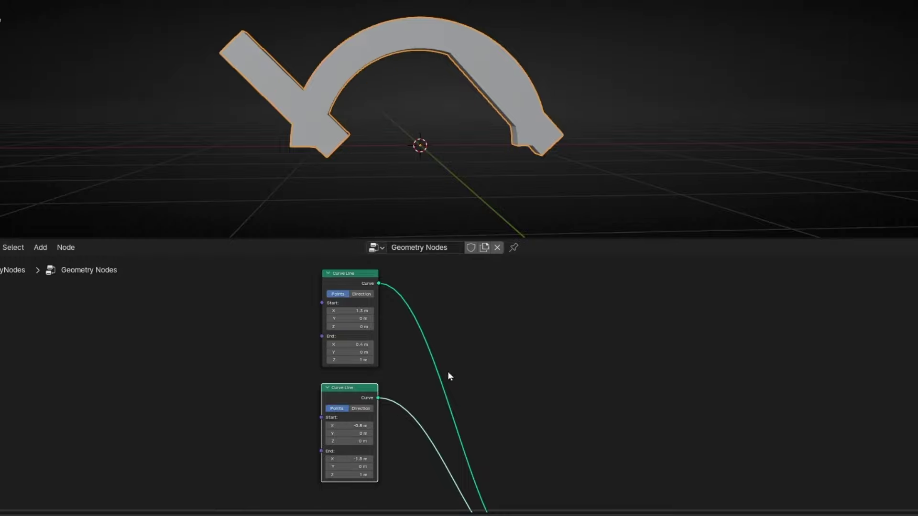
pyautogui.click(358, 282)
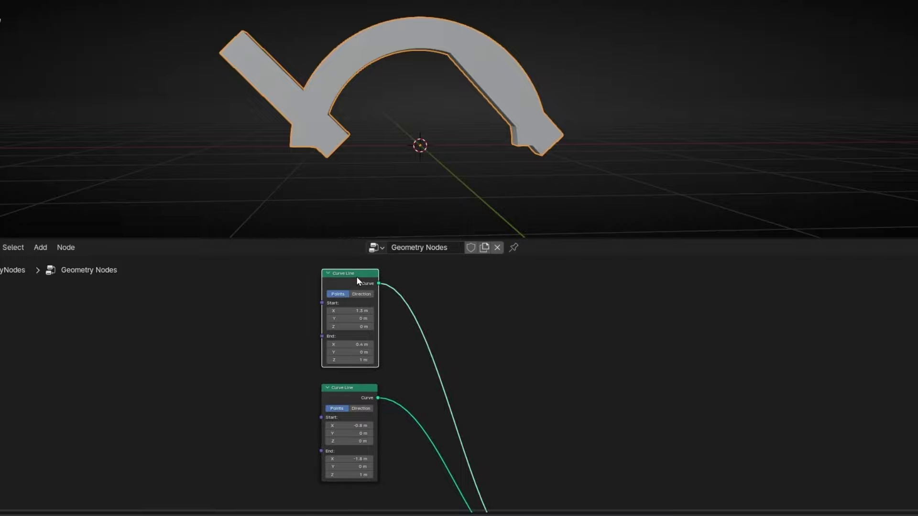
pyautogui.press('Delete')
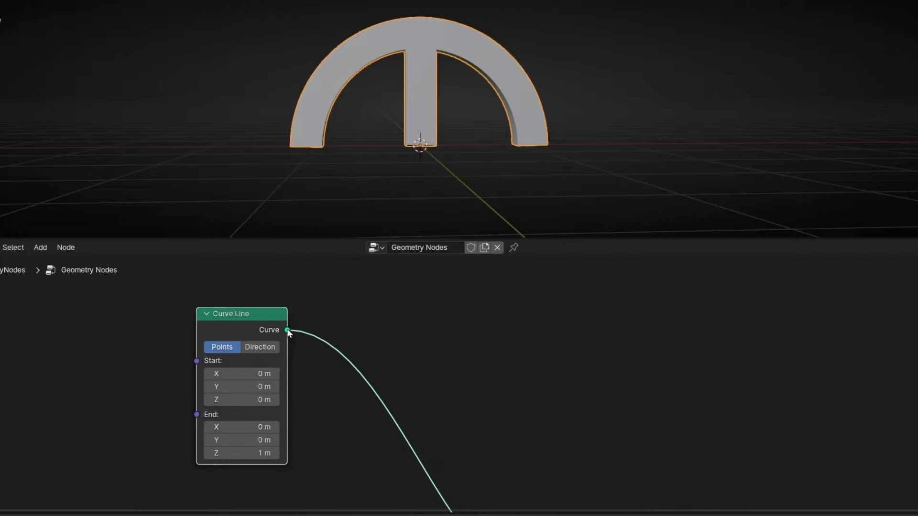
# Step: Add a Transform Geometry node fed by the Curve Line, connect its output to Join Geometry, and move the Curve Line farther away from it
pyautogui.moveTo(288, 332); pyautogui.dragTo(479, 316)
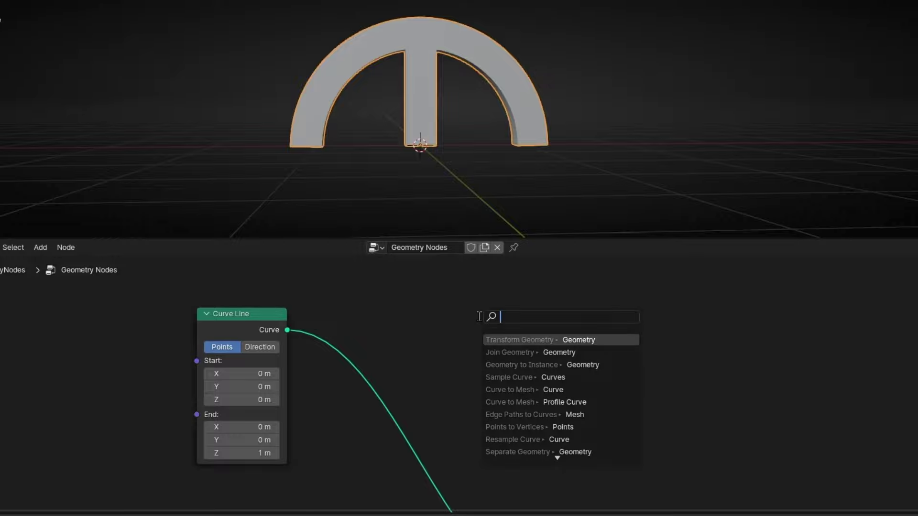
pyautogui.write('trans')
pyautogui.press('Return')
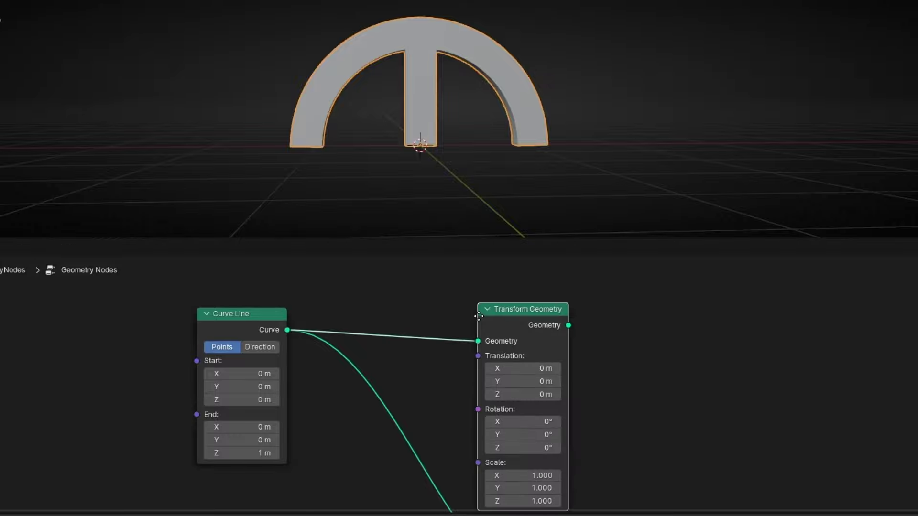
pyautogui.click(498, 314)
pyautogui.scroll(-4, 679, 407)
pyautogui.moveTo(679, 409); pyautogui.dragTo(607, 350, button='middle')
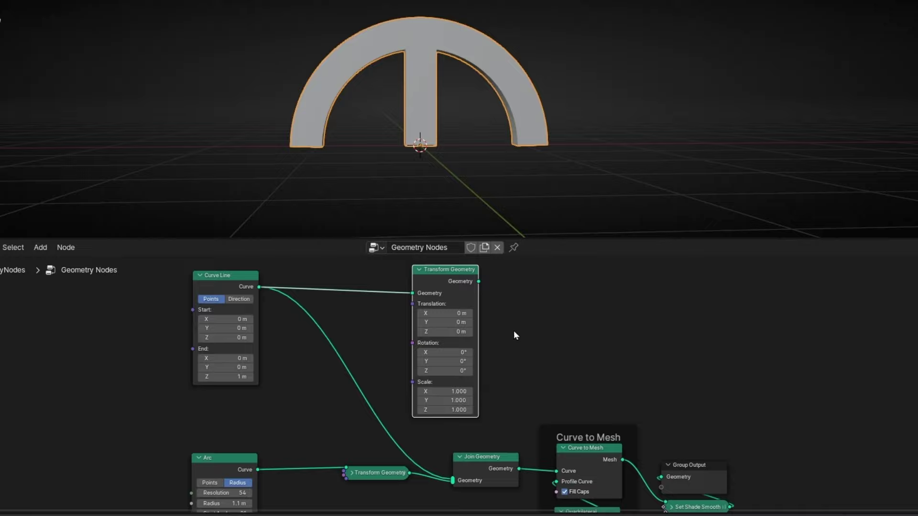
pyautogui.moveTo(478, 282); pyautogui.dragTo(453, 480)
pyautogui.moveTo(220, 284); pyautogui.dragTo(156, 284)
# Step: Duplicate the new Transform Geometry node and insert the copy into the direct link between Curve Line and Join Geometry
pyautogui.click(429, 286)
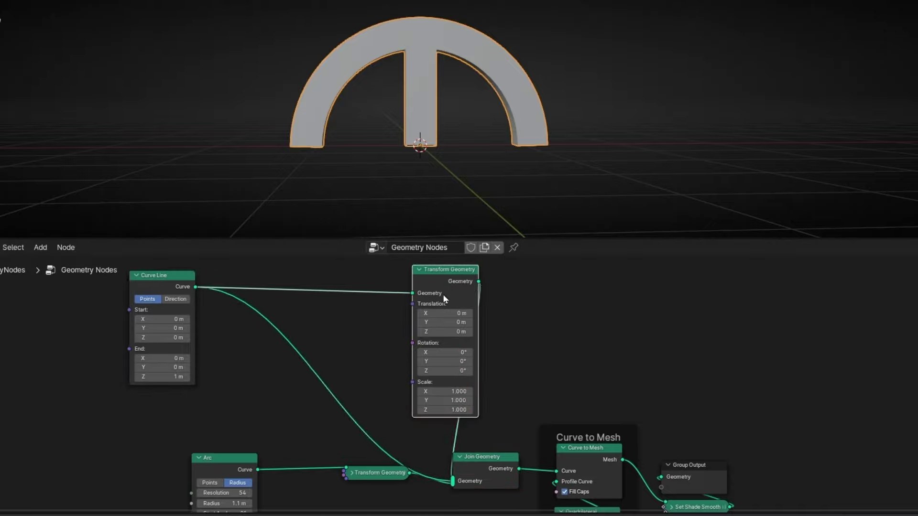
pyautogui.hotkey('shift', 'd')
pyautogui.click(311, 326)
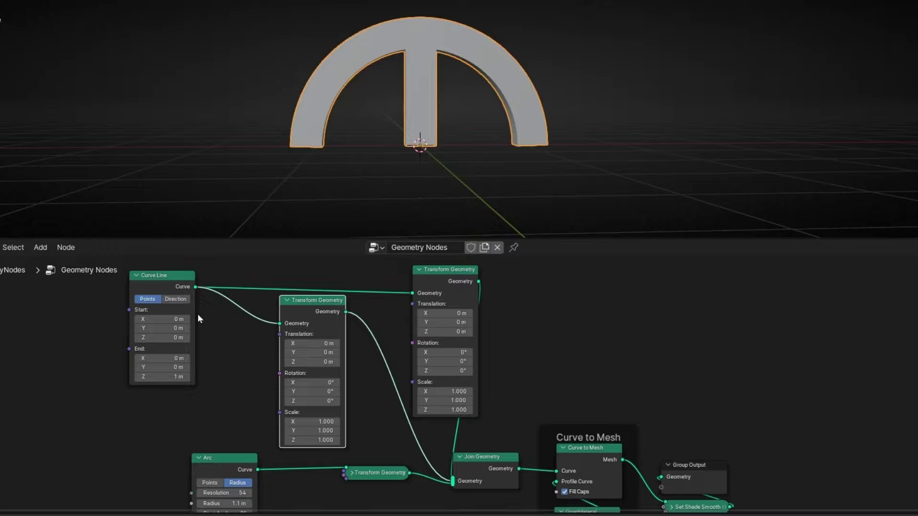
# Step: Maximize the node editor, space out the nodes, and frame the Arc with its Transform Geometry under the label "Arc"
pyautogui.hotkey('ctrl', 'space')
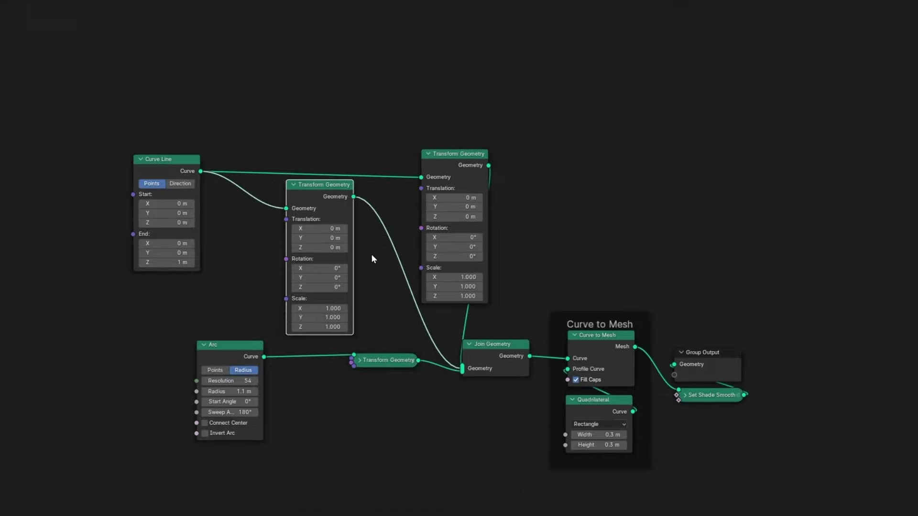
pyautogui.moveTo(459, 191); pyautogui.dragTo(325, 28)
pyautogui.moveTo(185, 348); pyautogui.dragTo(411, 454)
pyautogui.hotkey('ctrl', 'j')
pyautogui.press('F2')
pyautogui.write('Arc')
# Step: Frame the Curve Line and its two Transform Geometry nodes under the label "Columns", and restore the split layout
pyautogui.moveTo(201, 43); pyautogui.dragTo(435, 398)
pyautogui.hotkey('ctrl', 'j')
pyautogui.press('F2')
pyautogui.write('Columns')
pyautogui.press('Return')
pyautogui.scroll(-1, 435, 421)
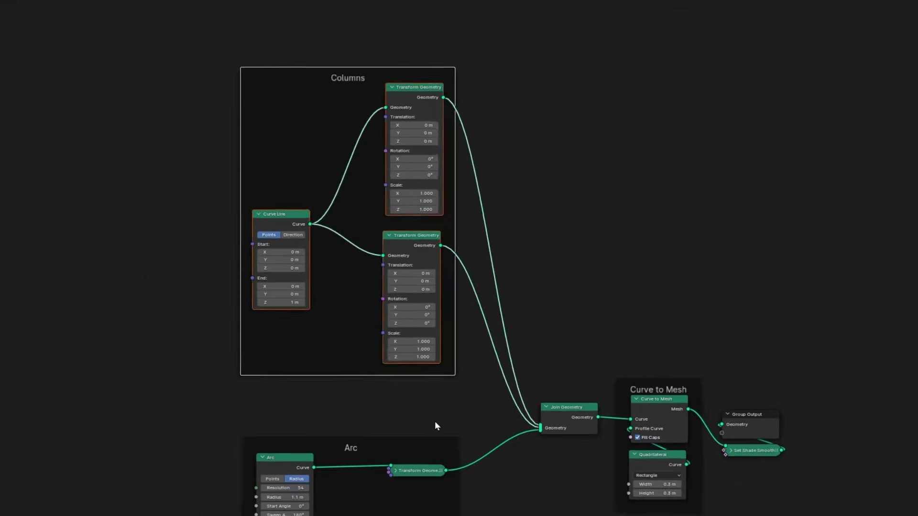
pyautogui.moveTo(434, 421); pyautogui.dragTo(434, 399, button='middle')
pyautogui.click(239, 427)
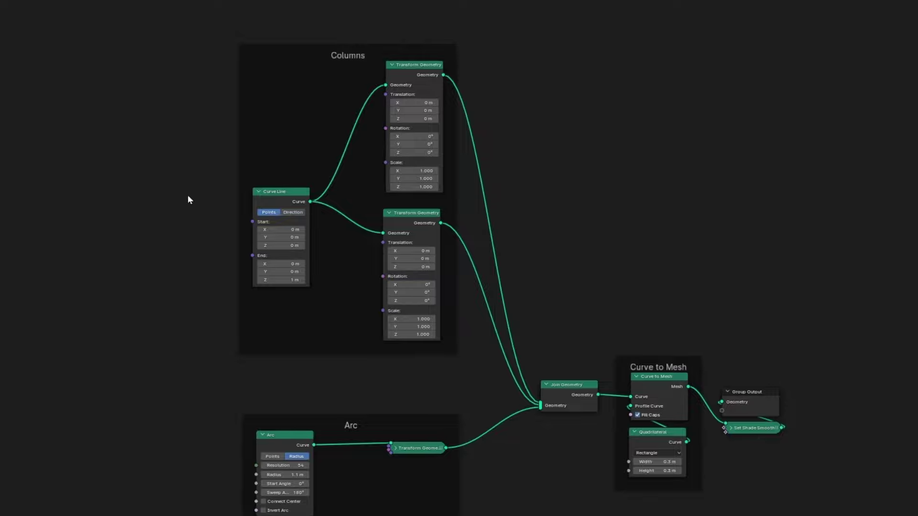
pyautogui.hotkey('ctrl', 'space')
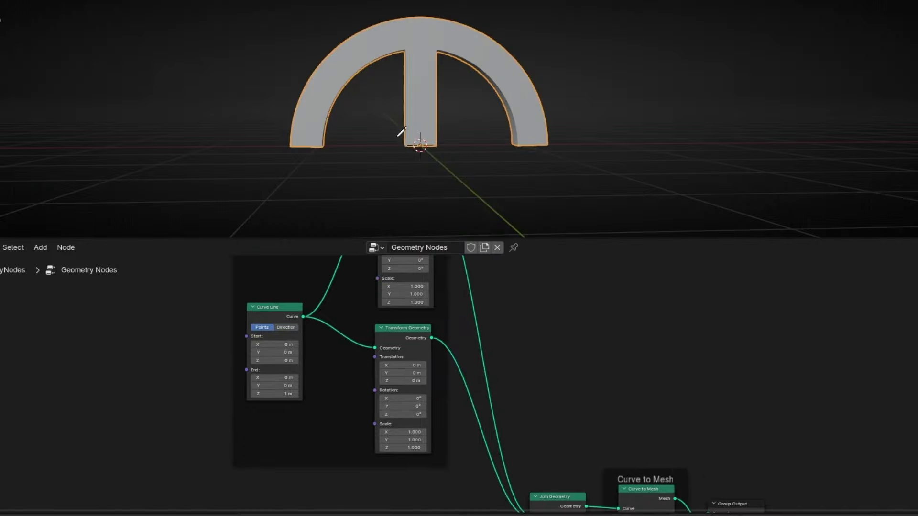
# Step: Set the Translation X of the upper Transform Geometry node in the Columns frame to -0.5 m
pyautogui.scroll(8, 407, 327)
pyautogui.moveTo(382, 277); pyautogui.dragTo(389, 364, button='middle')
pyautogui.keyDown('shift'); pyautogui.scroll(5, 341, 417); pyautogui.keyUp('shift')
pyautogui.keyDown('shift'); pyautogui.scroll(-2, 375, 454); pyautogui.keyUp('shift')
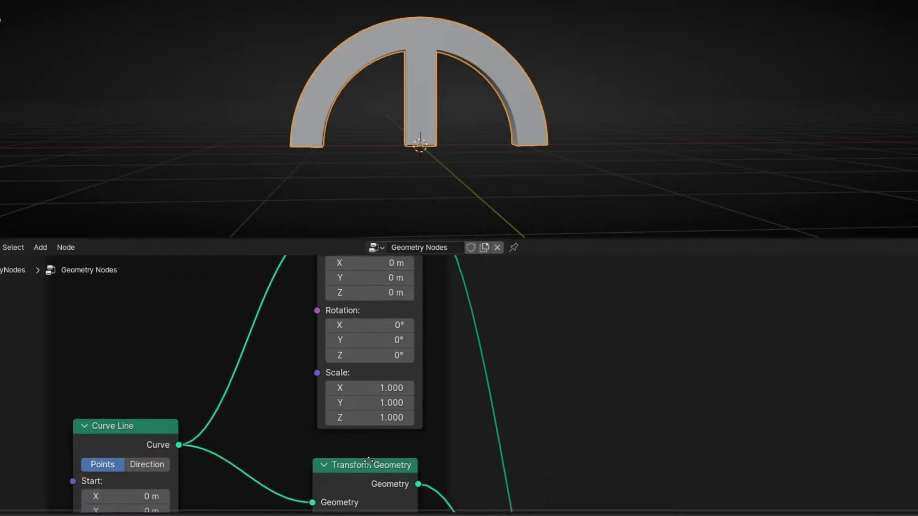
pyautogui.moveTo(376, 457); pyautogui.dragTo(385, 515, button='middle')
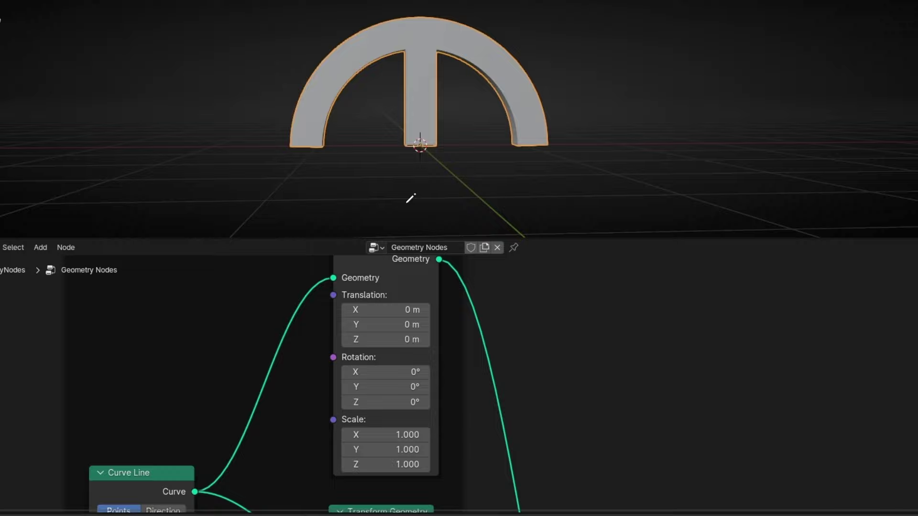
pyautogui.click(344, 310)
pyautogui.click(345, 309)
pyautogui.click(344, 309)
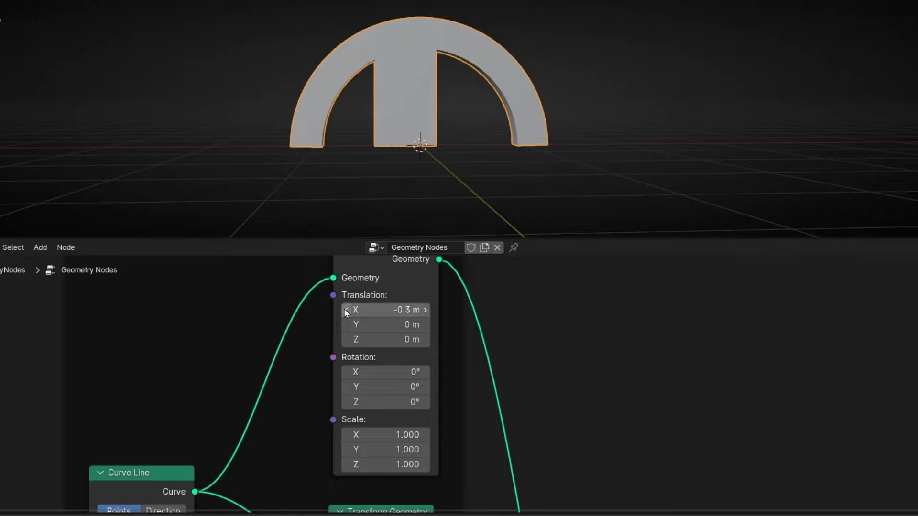
pyautogui.click(345, 309)
pyautogui.click(344, 309)
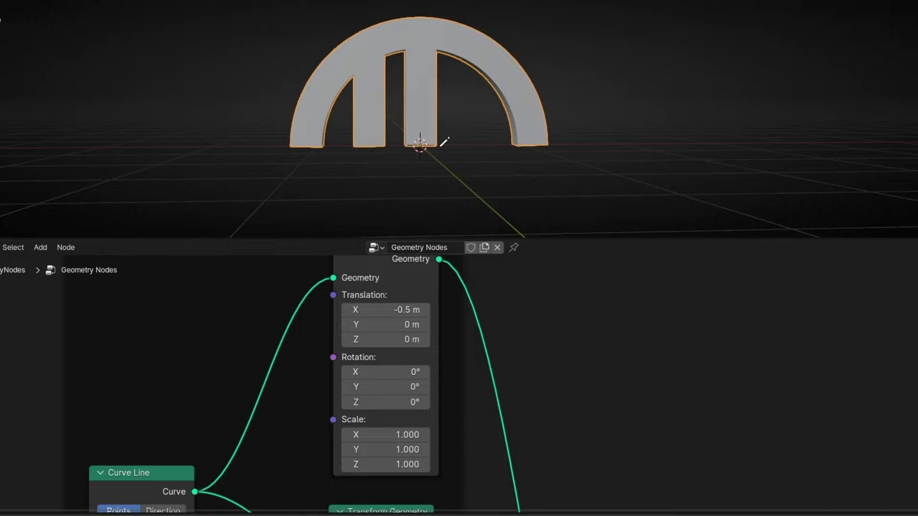
# Step: Set the Translation X of the lower Transform Geometry node in the Columns frame to 0.5 m
pyautogui.keyDown('shift'); pyautogui.scroll(-5, 426, 430); pyautogui.keyUp('shift')
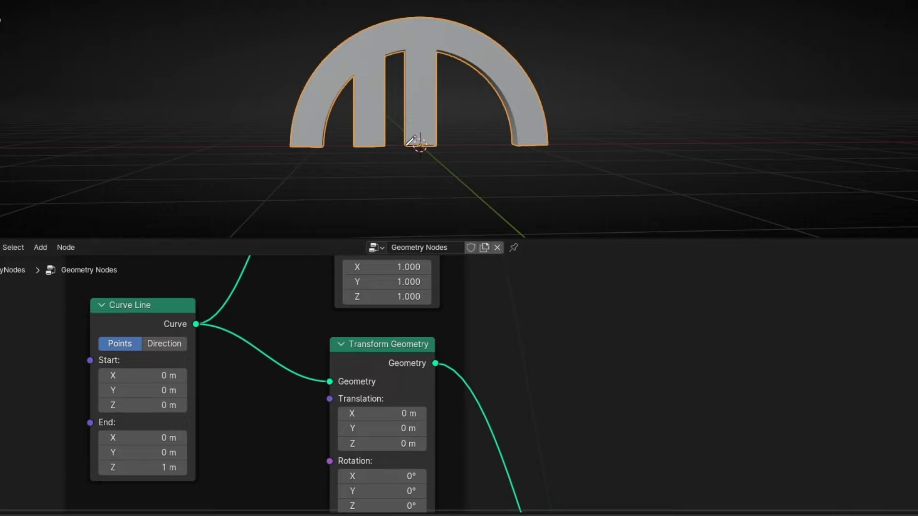
pyautogui.click(420, 412)
pyautogui.click(421, 412)
pyautogui.click(421, 413)
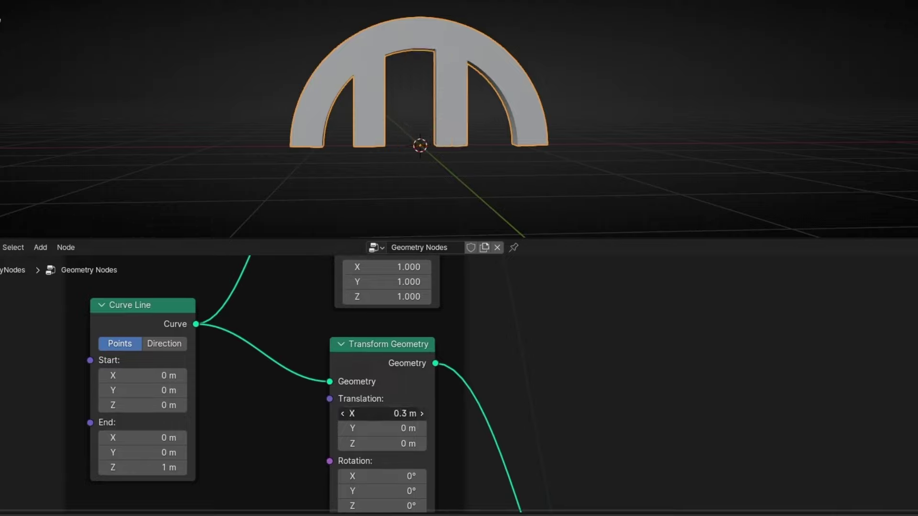
pyautogui.click(420, 413)
pyautogui.click(420, 413)
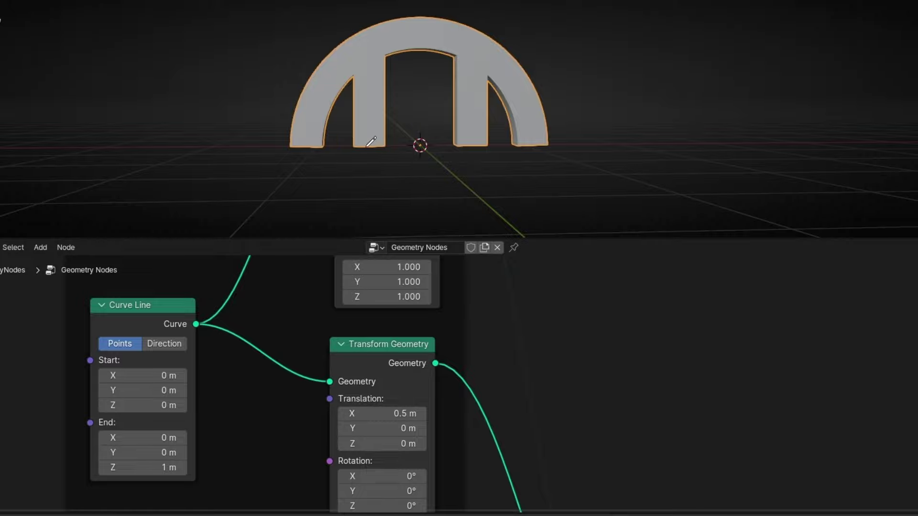
# Step: Move the left column to the arch's left foot by setting the upper Transform Geometry's Translation X to -1.1 m
pyautogui.moveTo(369, 306); pyautogui.dragTo(443, 515, button='middle')
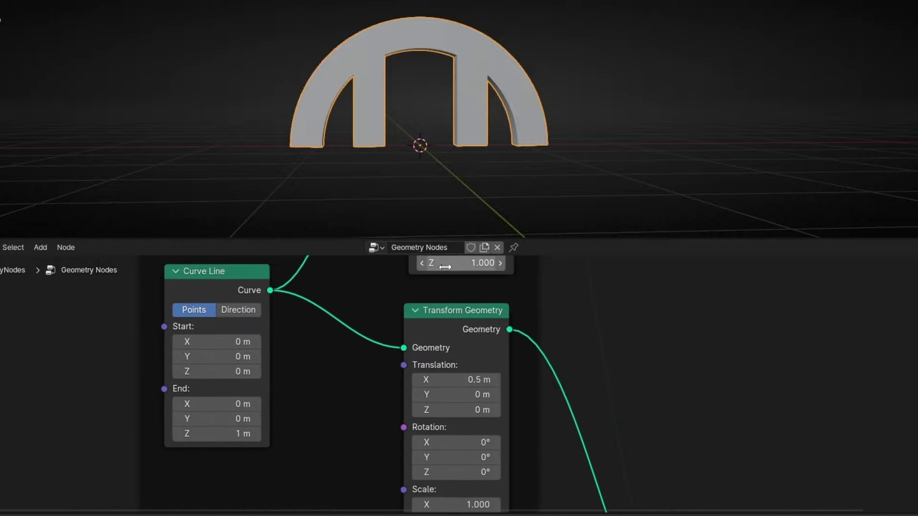
pyautogui.moveTo(443, 266); pyautogui.dragTo(335, 476, button='middle')
pyautogui.click(402, 295)
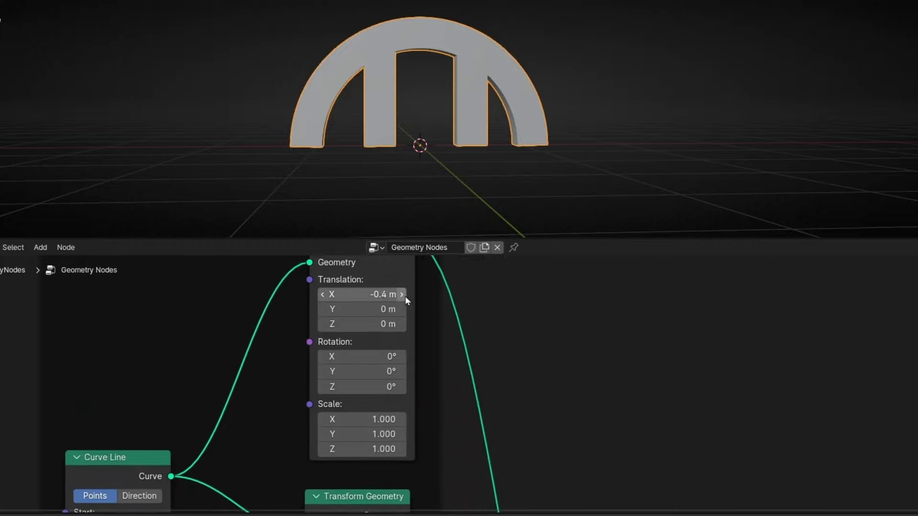
pyautogui.click(402, 295)
pyautogui.click(402, 295)
pyautogui.click(326, 295)
pyautogui.click(326, 296)
pyautogui.click(325, 295)
pyautogui.click(326, 296)
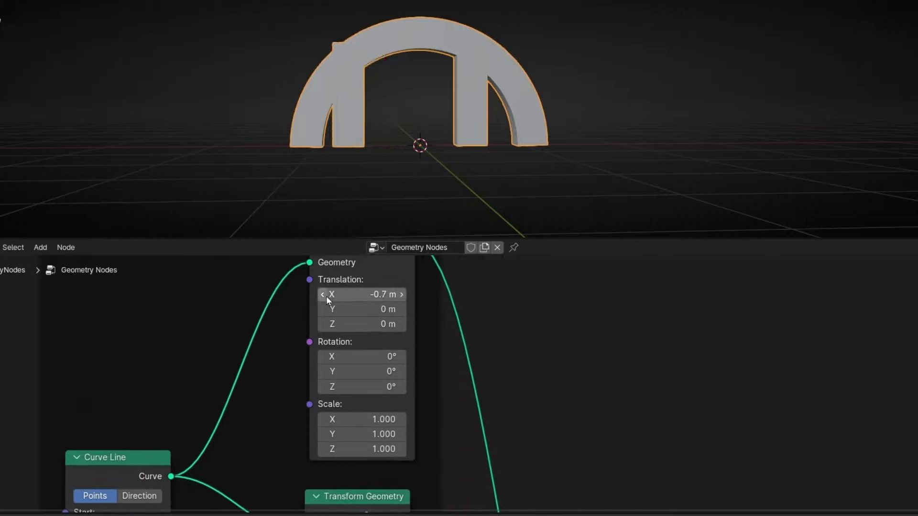
pyautogui.click(326, 295)
pyautogui.click(326, 295)
pyautogui.click(326, 296)
pyautogui.click(326, 296)
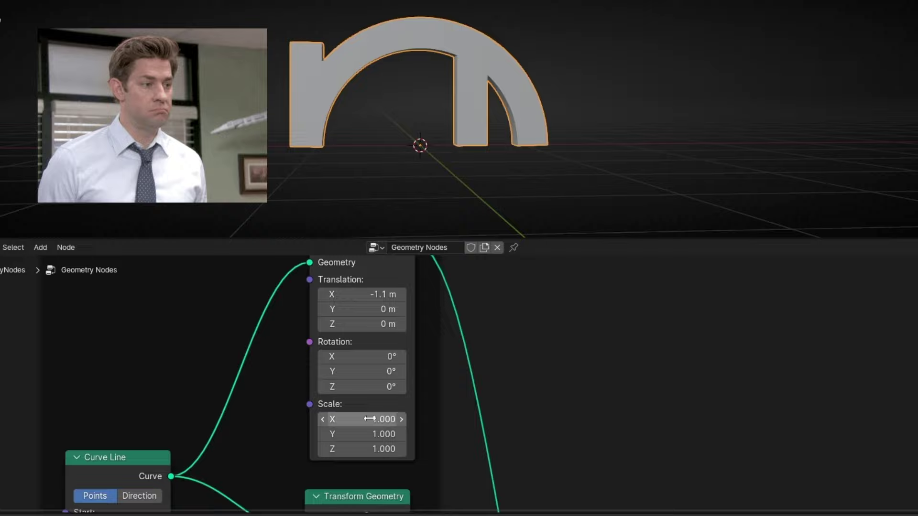
# Step: Move the right column to the arch's right foot by setting the lower Transform Geometry's Translation X to 1.1 m
pyautogui.keyDown('shift'); pyautogui.scroll(-8, 396, 418); pyautogui.keyUp('shift')
pyautogui.click(404, 411)
pyautogui.click(404, 411)
pyautogui.click(404, 411)
pyautogui.click(404, 411)
pyautogui.click(403, 411)
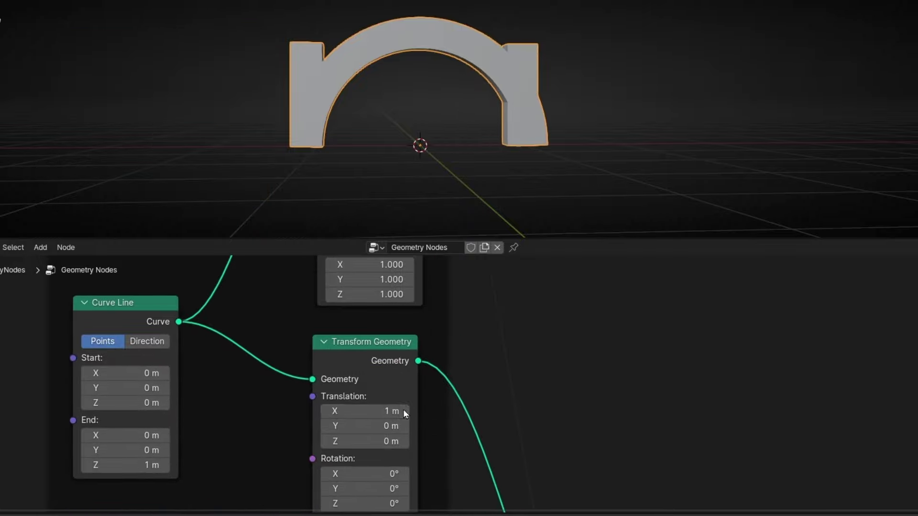
pyautogui.click(404, 411)
# Step: Set the Arc node's Radius to 2 m
pyautogui.moveTo(298, 466); pyautogui.dragTo(410, 386, button='middle')
pyautogui.moveTo(278, 480); pyautogui.dragTo(439, 289, button='middle')
pyautogui.scroll(-4, 393, 372)
pyautogui.moveTo(398, 396); pyautogui.dragTo(366, 291, button='middle')
pyautogui.scroll(3, 397, 385)
pyautogui.keyDown('ctrl'); pyautogui.moveTo(355, 408); pyautogui.dragTo(399, 408); pyautogui.keyUp('ctrl')
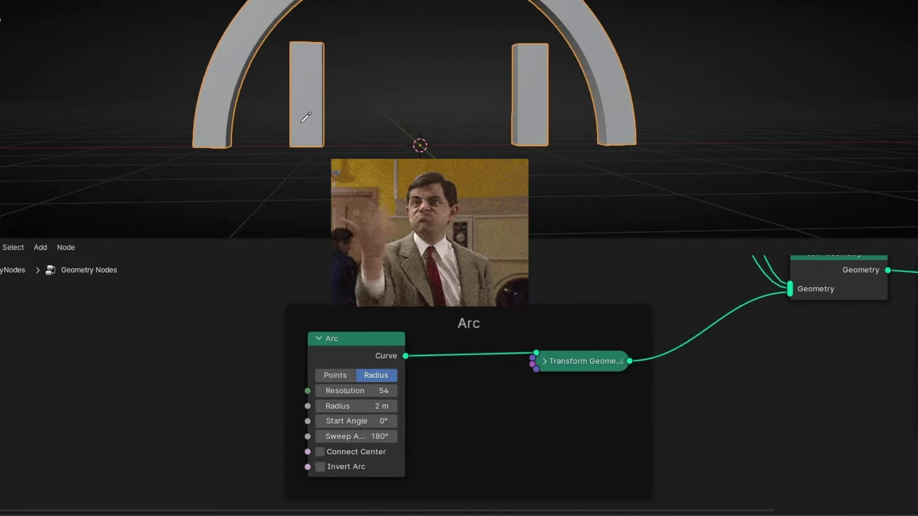
# Step: Annotate a curve from the left column to the arch's left foot, and replace it with a line from the origin to that foot
pyautogui.moveTo(305, 128)
pyautogui.mouseDown()
pyautogui.moveTo(265, 178)
pyautogui.moveTo(220, 138)
pyautogui.mouseUp()
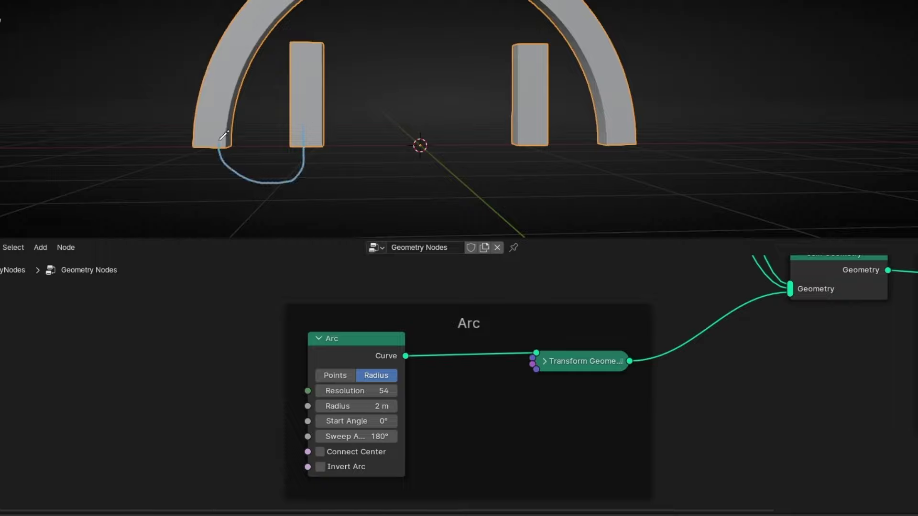
pyautogui.moveTo(519, 140)
pyautogui.mouseDown()
pyautogui.moveTo(612, 151)
pyautogui.moveTo(296, 150)
pyautogui.mouseUp()
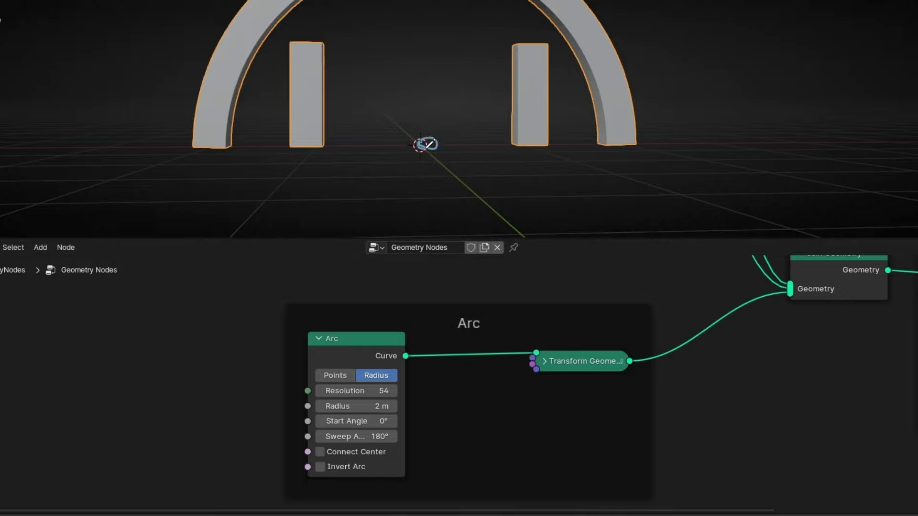
pyautogui.moveTo(357, 148); pyautogui.dragTo(256, 147)
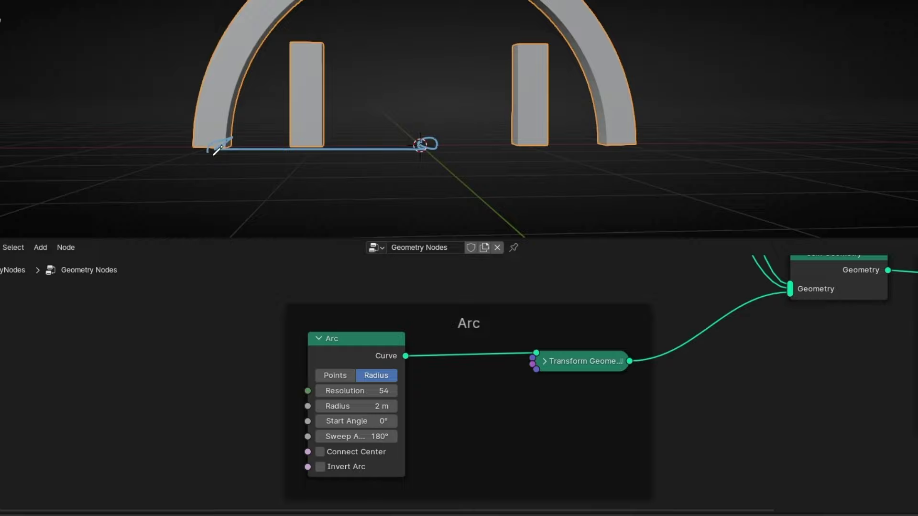
# Step: Annotate an arrow tip at the arch's left foot and the letter R under the line from the origin
pyautogui.moveTo(318, 168); pyautogui.dragTo(315, 163)
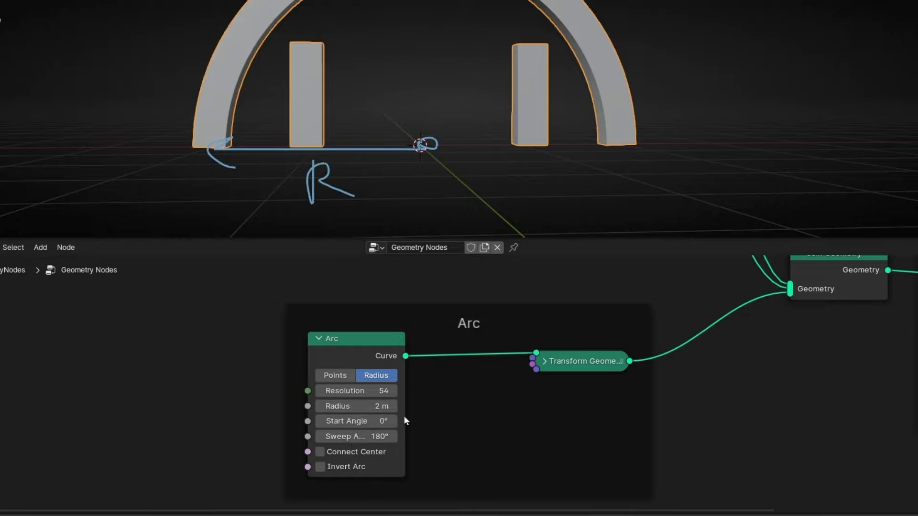
# Step: Move the left column to the origin by setting the upper Transform Geometry's Translation X to 0 m
pyautogui.moveTo(419, 355); pyautogui.dragTo(402, 475, button='middle')
pyautogui.moveTo(415, 300); pyautogui.dragTo(415, 514, button='middle')
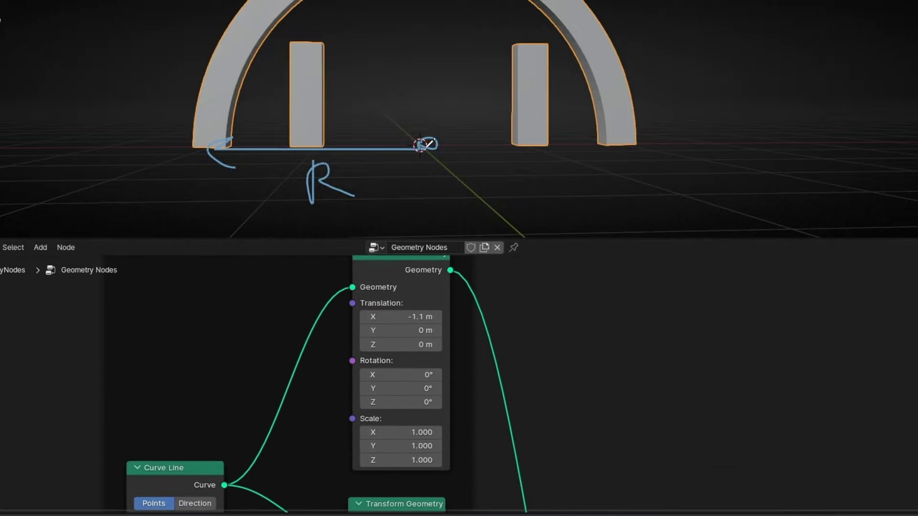
pyautogui.moveTo(407, 305); pyautogui.dragTo(439, 306)
pyautogui.click(400, 312)
pyautogui.write('0')
pyautogui.press('Return')
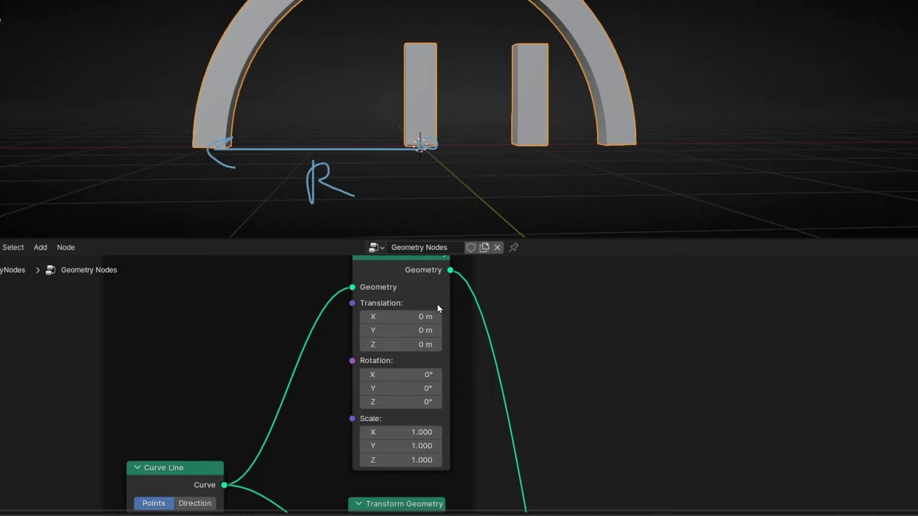
# Step: Shift the left column towards the arch's left foot in 0.1 m decrements until the upper Transform Geometry's Translation X is -1.2 m
pyautogui.click(363, 317)
pyautogui.click(363, 317)
pyautogui.click(363, 317)
pyautogui.click(363, 317)
pyautogui.click(363, 317)
pyautogui.click(364, 317)
pyautogui.click(364, 317)
pyautogui.click(364, 317)
pyautogui.click(364, 317)
pyautogui.click(363, 317)
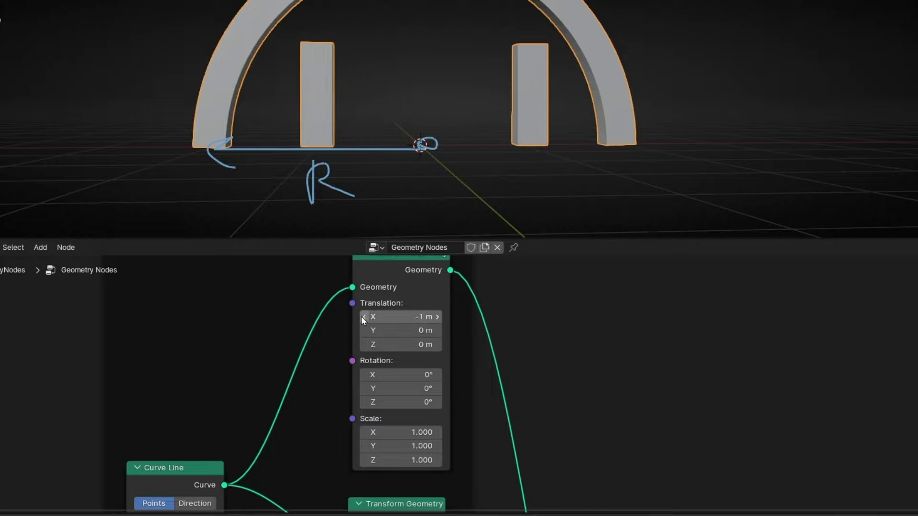
pyautogui.click(364, 316)
pyautogui.click(363, 316)
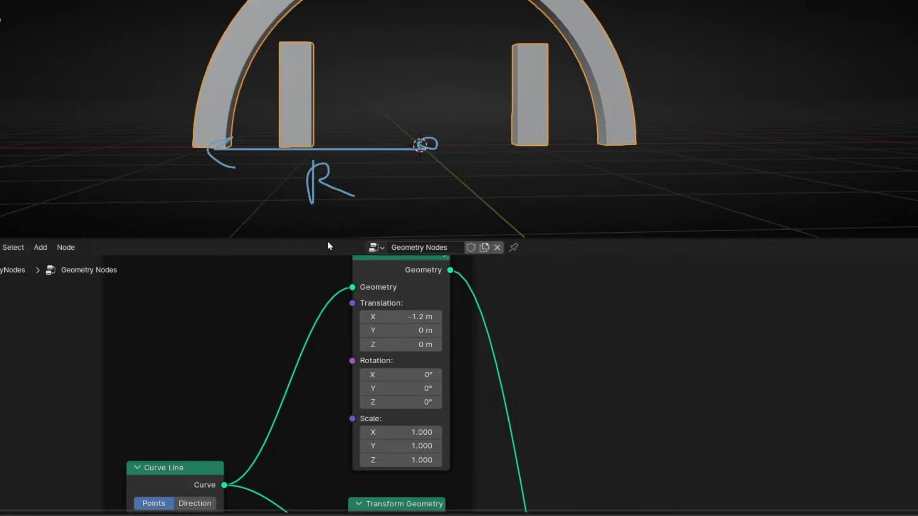
# Step: Align the left column with the arch's left foot by setting the upper Transform Geometry's Translation X to -2 m
pyautogui.moveTo(314, 397); pyautogui.dragTo(348, 447, button='middle')
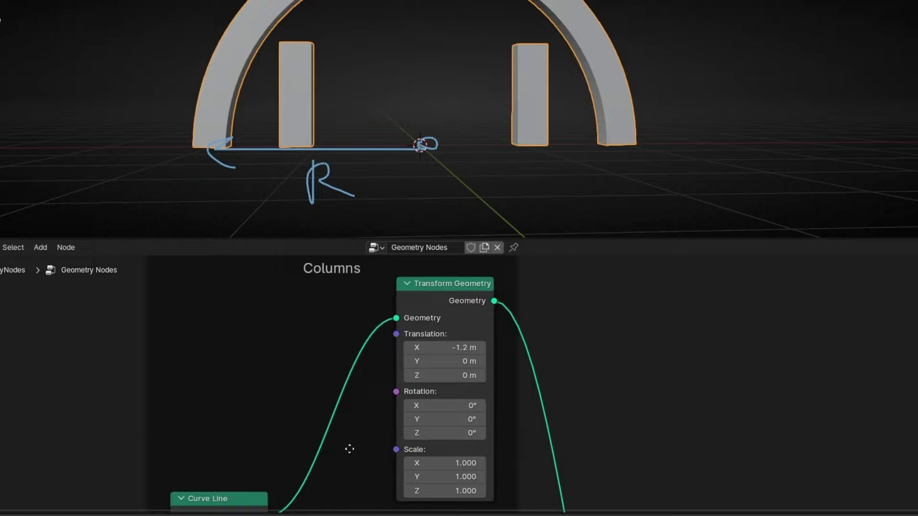
pyautogui.click(471, 341)
pyautogui.write('-2')
pyautogui.press('Return')
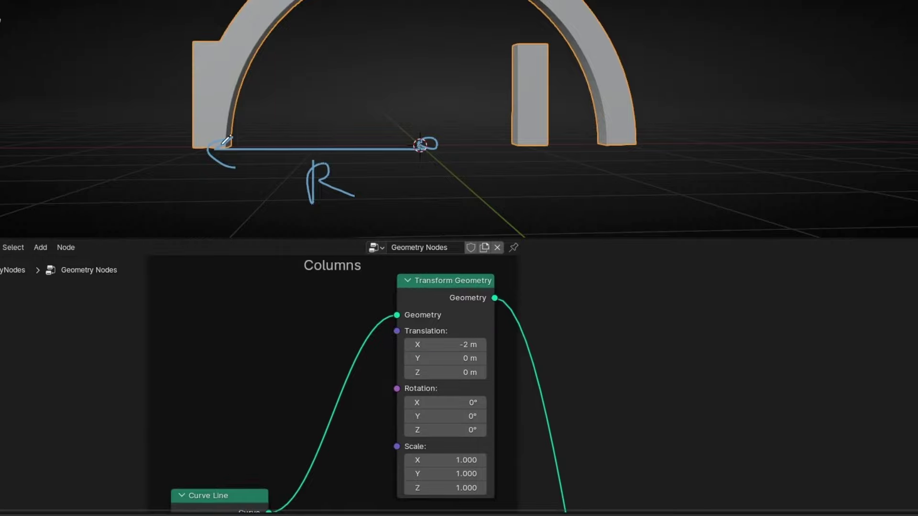
# Step: Align the right column with the arch's right foot by setting the lower Transform Geometry's Translation X to 2 m
pyautogui.moveTo(529, 450); pyautogui.dragTo(476, 387, button='middle')
pyautogui.moveTo(427, 333); pyautogui.dragTo(444, 360, button='middle')
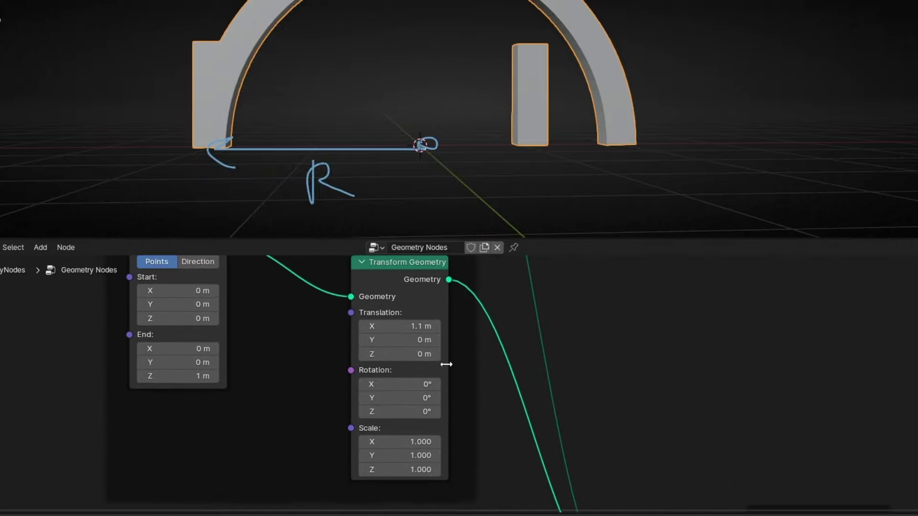
pyautogui.doubleClick(411, 328)
pyautogui.write('2')
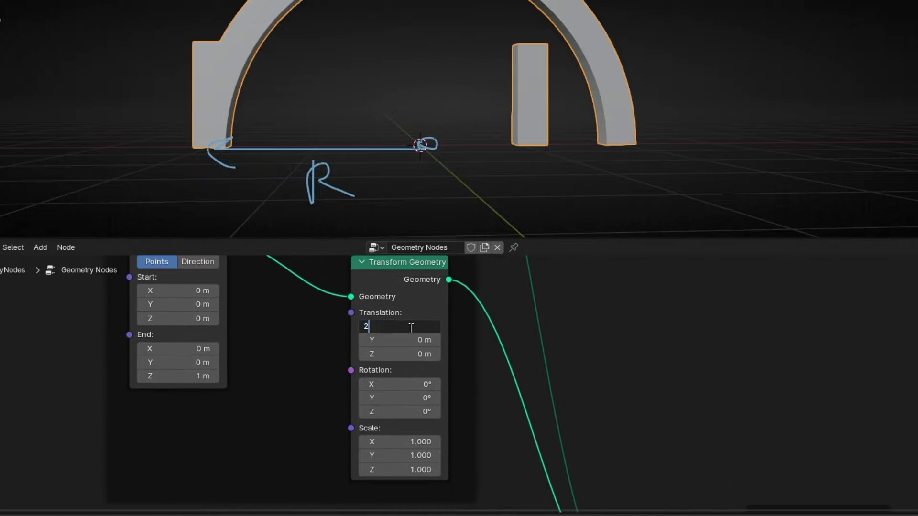
pyautogui.press('Return')
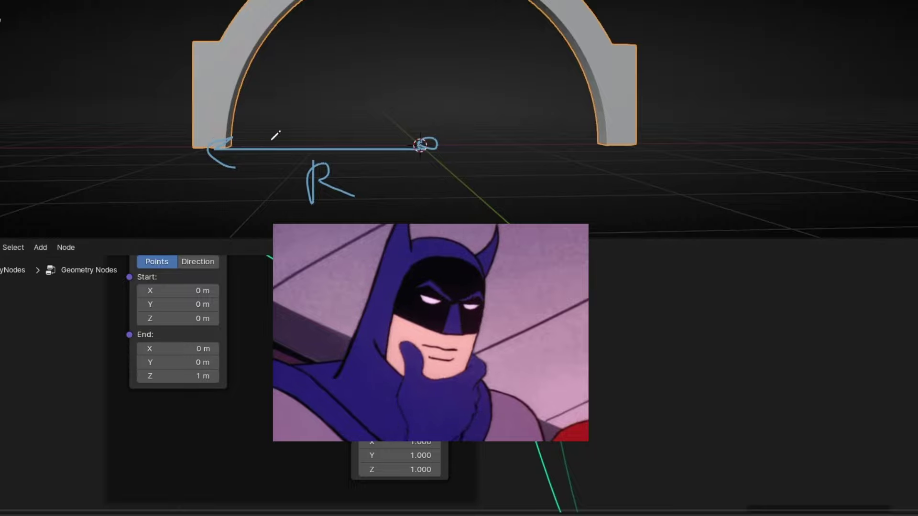
# Step: Erase the radius line, arrow and letter R annotations from the viewport
pyautogui.moveTo(239, 141); pyautogui.dragTo(440, 134, button='right')
# Step: Add a Value node linked to the Arc node's Radius and place it outside the Arc frame
pyautogui.scroll(-5, 336, 328)
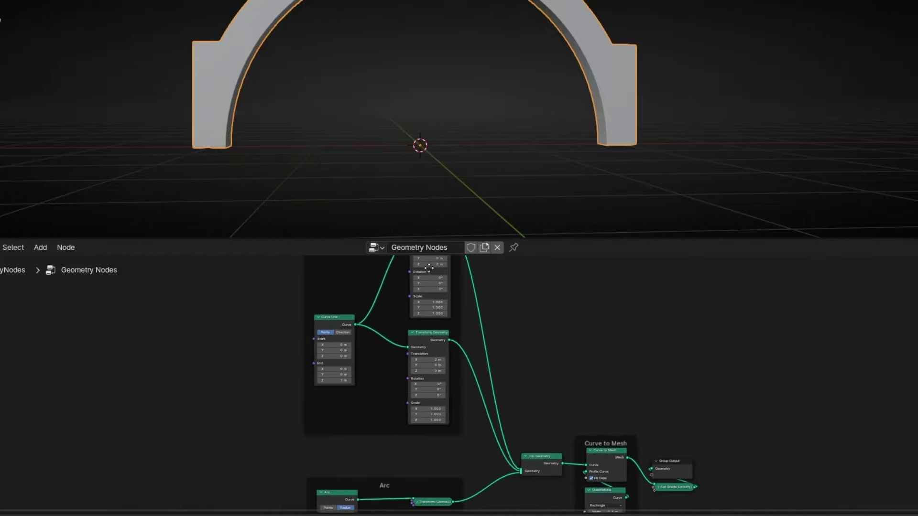
pyautogui.moveTo(429, 269); pyautogui.dragTo(431, 315, button='middle')
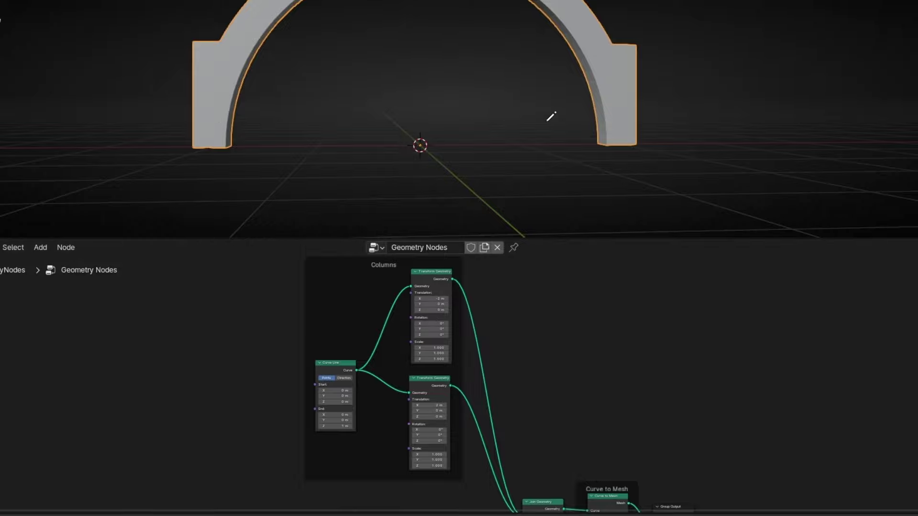
pyautogui.moveTo(408, 412); pyautogui.dragTo(470, 495, button='middle')
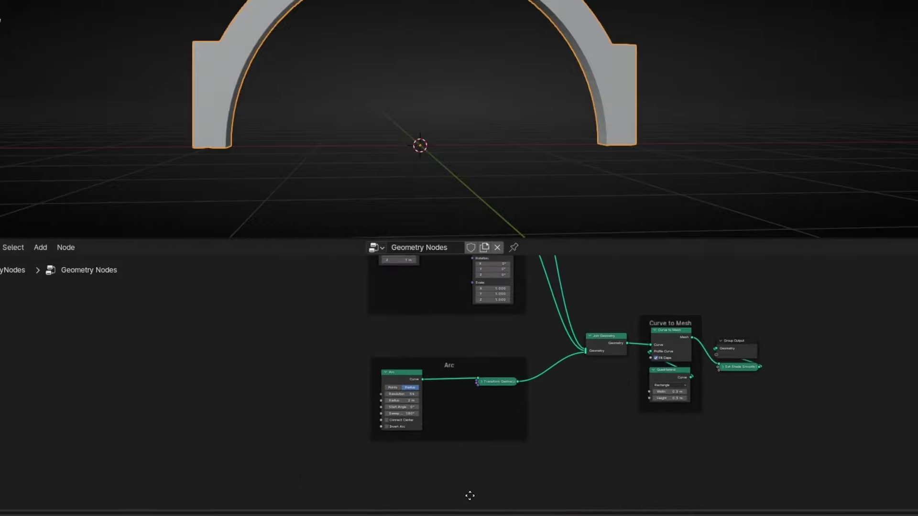
pyautogui.scroll(3, 331, 377)
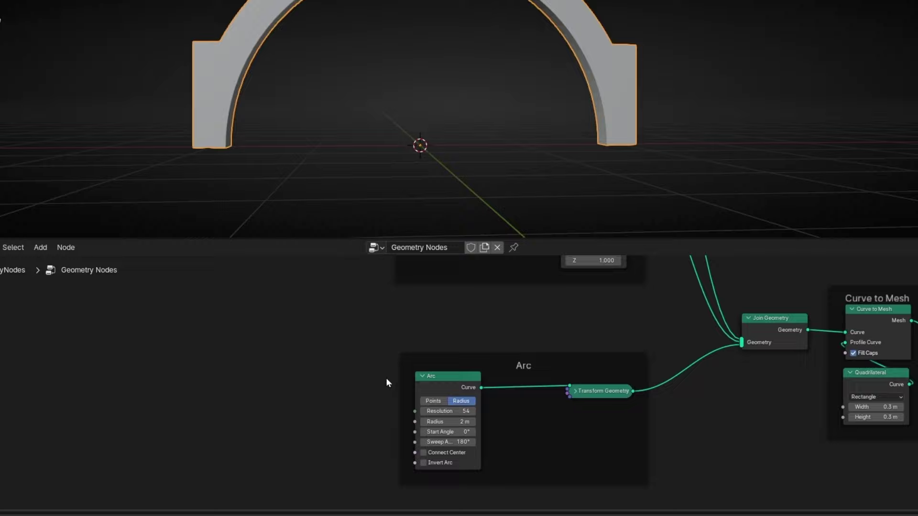
pyautogui.moveTo(415, 422); pyautogui.dragTo(246, 283)
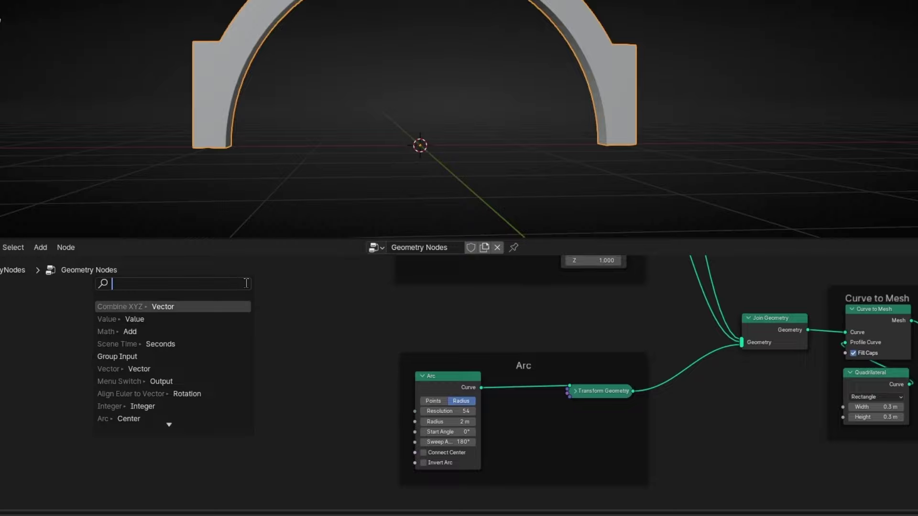
pyautogui.write('value')
pyautogui.press('Return')
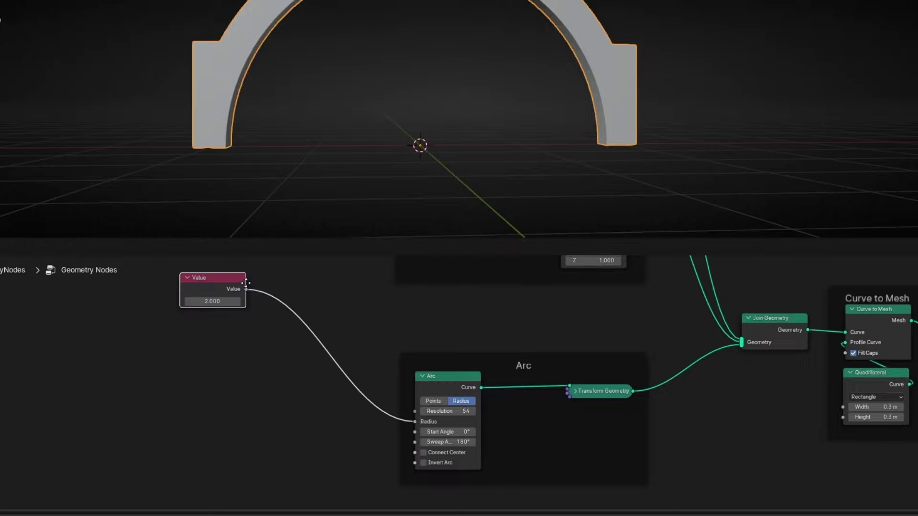
pyautogui.click(246, 283)
# Step: Try to drive the lower Transform Geometry's Translation directly from the Value node, and disconnect that link
pyautogui.moveTo(292, 290); pyautogui.dragTo(233, 434, button='middle')
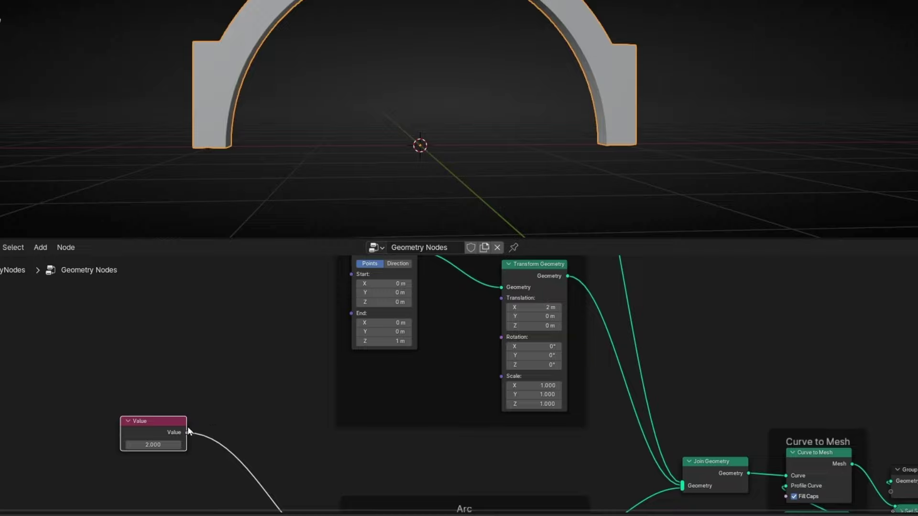
pyautogui.moveTo(186, 432); pyautogui.dragTo(501, 299)
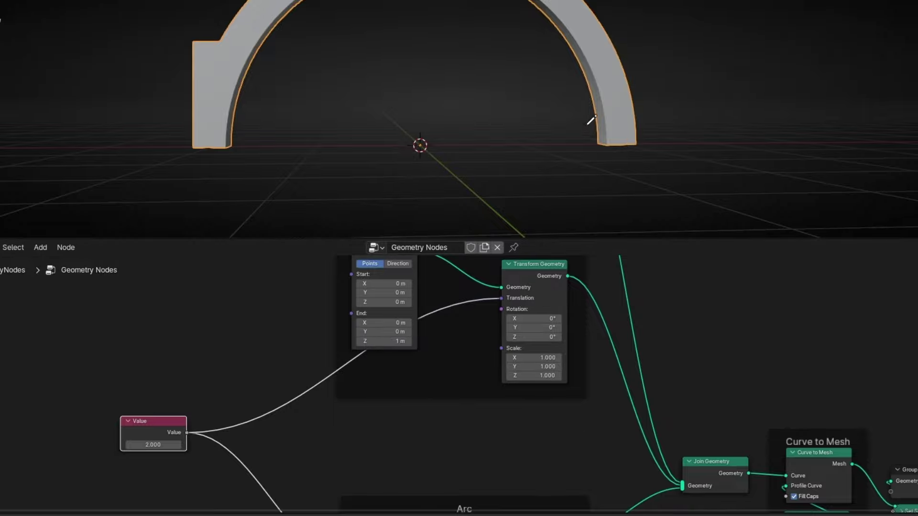
pyautogui.moveTo(590, 121); pyautogui.dragTo(528, 141, button='middle')
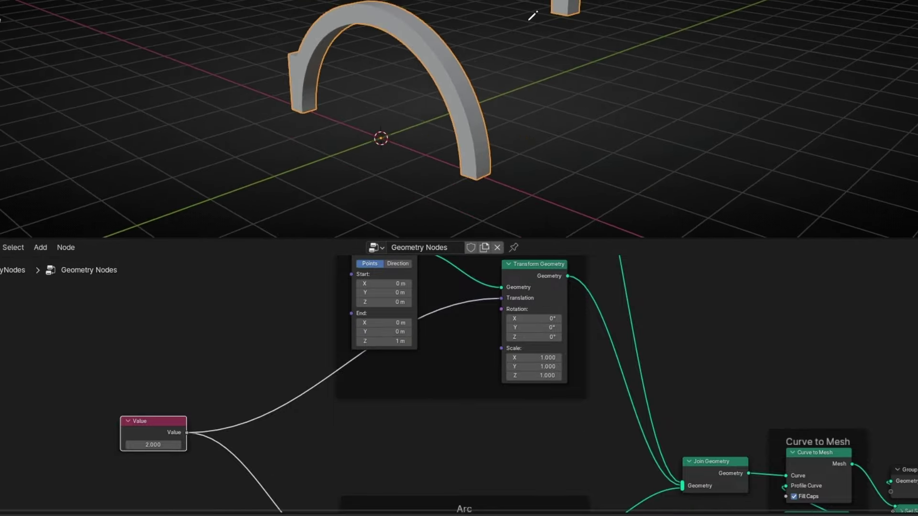
pyautogui.moveTo(501, 298); pyautogui.dragTo(497, 310)
# Step: Add a Combine XYZ node linked to the lower Transform Geometry's Translation and place it beside that node
pyautogui.scroll(3, 497, 310)
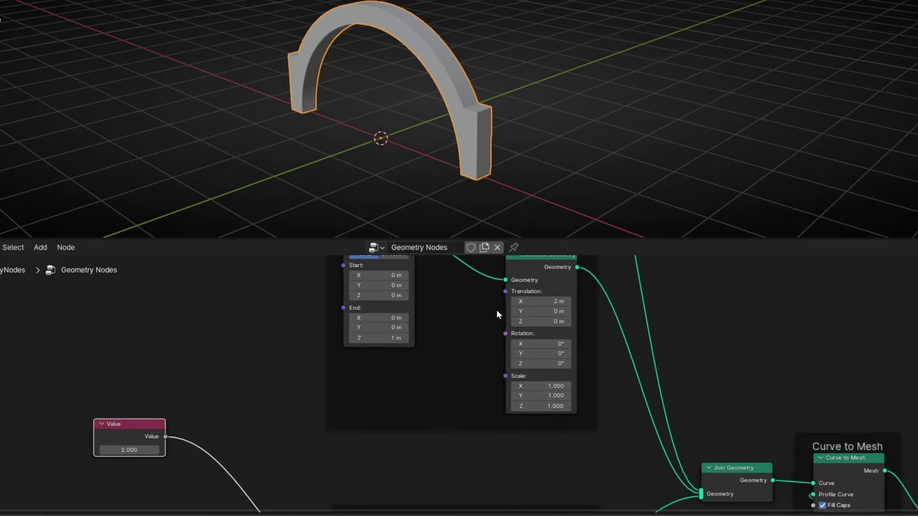
pyautogui.moveTo(497, 310); pyautogui.dragTo(438, 377, button='middle')
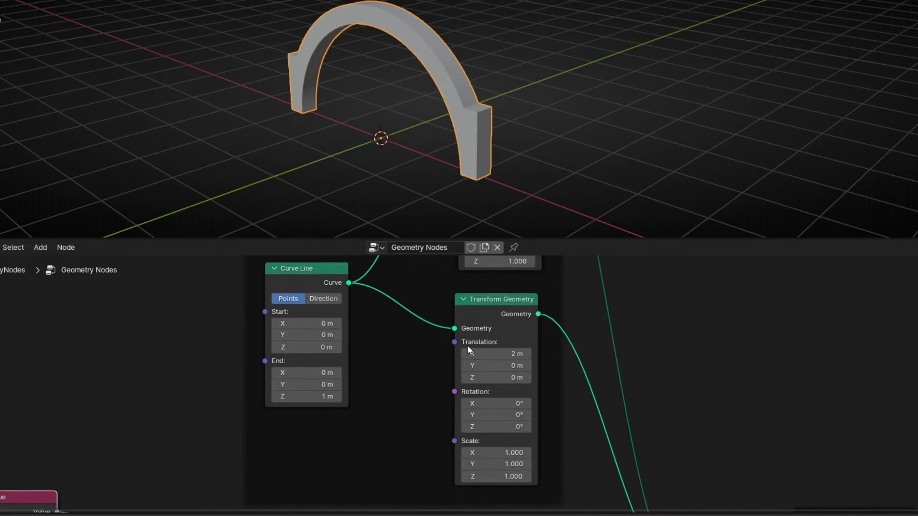
pyautogui.moveTo(454, 342); pyautogui.dragTo(392, 395)
pyautogui.write('combin')
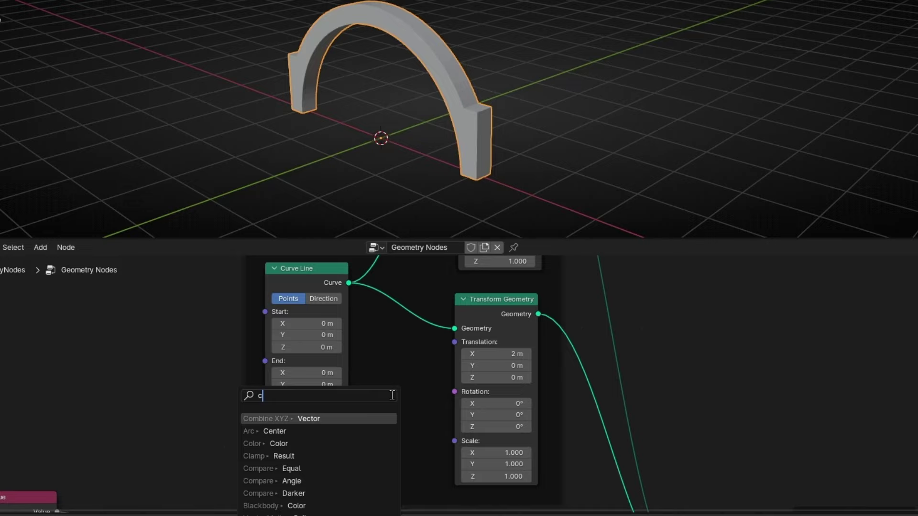
pyautogui.write('e')
pyautogui.press('Return')
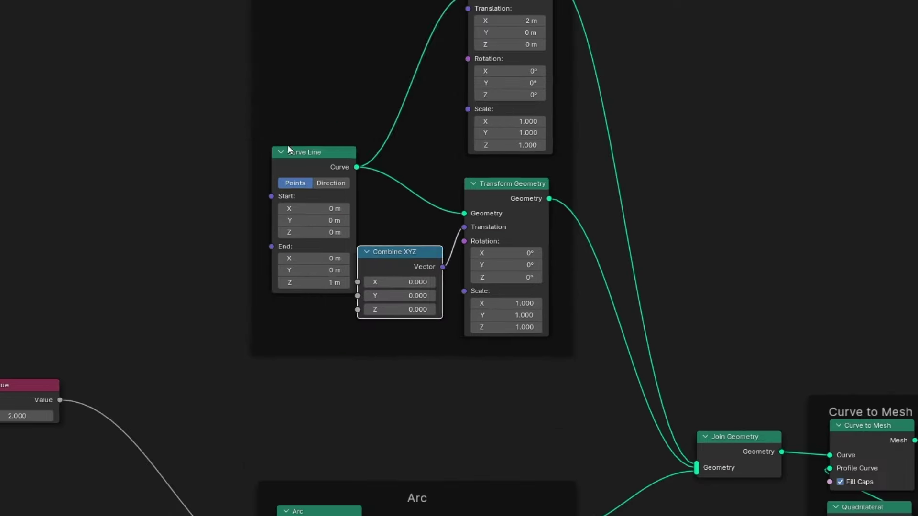
# Step: Move the Curve Line node clear of the Combine XYZ node and link the Value node to Combine XYZ's X input
pyautogui.moveTo(289, 149); pyautogui.dragTo(167, 86)
pyautogui.moveTo(60, 400); pyautogui.dragTo(343, 280)
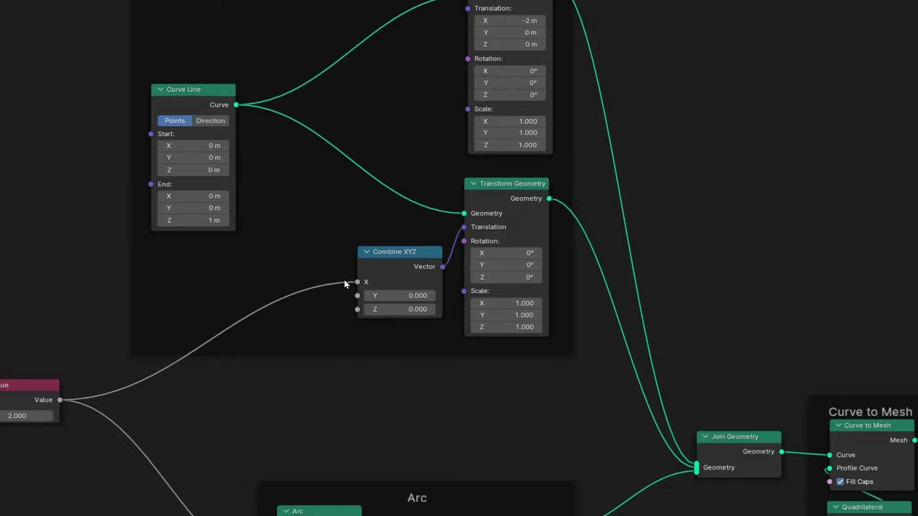
pyautogui.hotkey('ctrl', 'space')
# Step: Test the shared radius control by reducing the Value node to 1.1
pyautogui.moveTo(410, 153); pyautogui.dragTo(475, 131, button='middle')
pyautogui.moveTo(366, 333); pyautogui.dragTo(391, 325, button='middle')
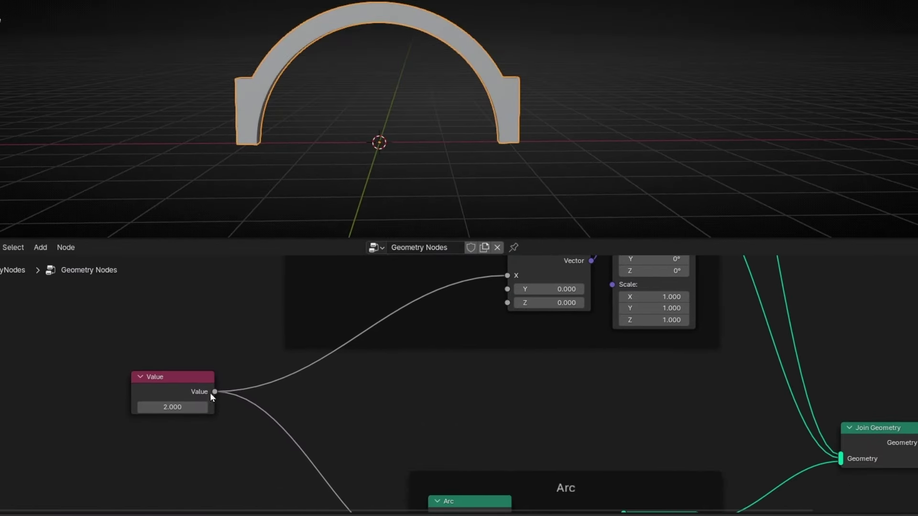
pyautogui.moveTo(173, 407)
pyautogui.mouseDown()
pyautogui.moveTo(268, 407)
pyautogui.moveTo(130, 407)
pyautogui.mouseUp()
pyautogui.moveTo(482, 116)
pyautogui.mouseDown()
pyautogui.moveTo(466, 143)
pyautogui.moveTo(449, 126)
pyautogui.mouseUp()
pyautogui.hotkey('ctrl', 'z')
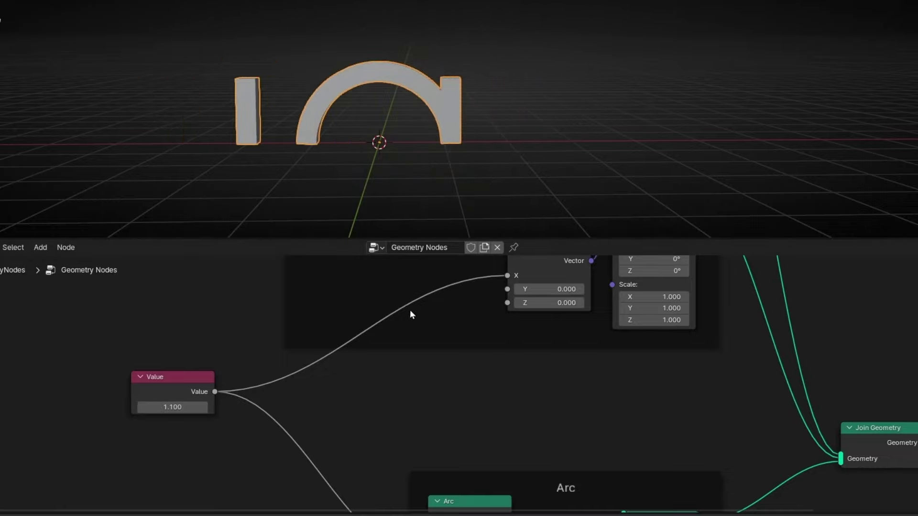
# Step: Duplicate the Combine XYZ node and place the copy beside the upper Transform Geometry node
pyautogui.moveTo(410, 314); pyautogui.dragTo(410, 377, button='middle')
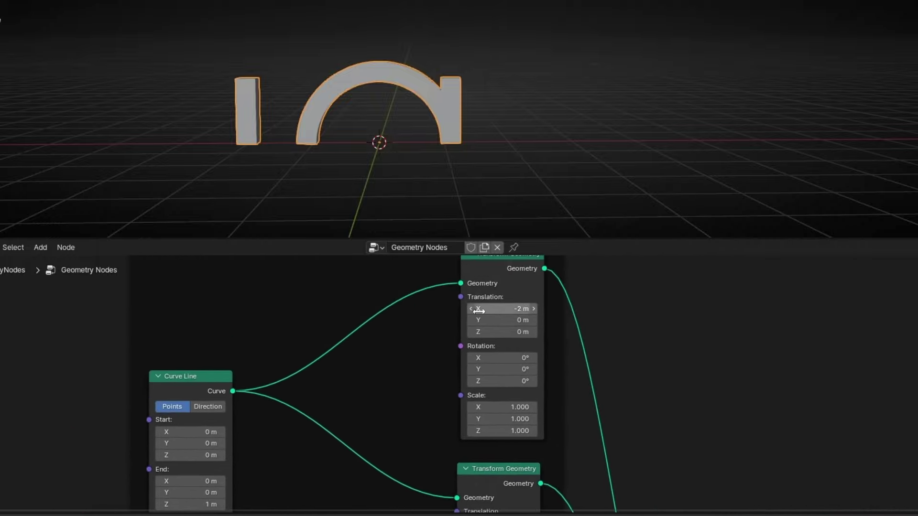
pyautogui.scroll(3, 478, 311)
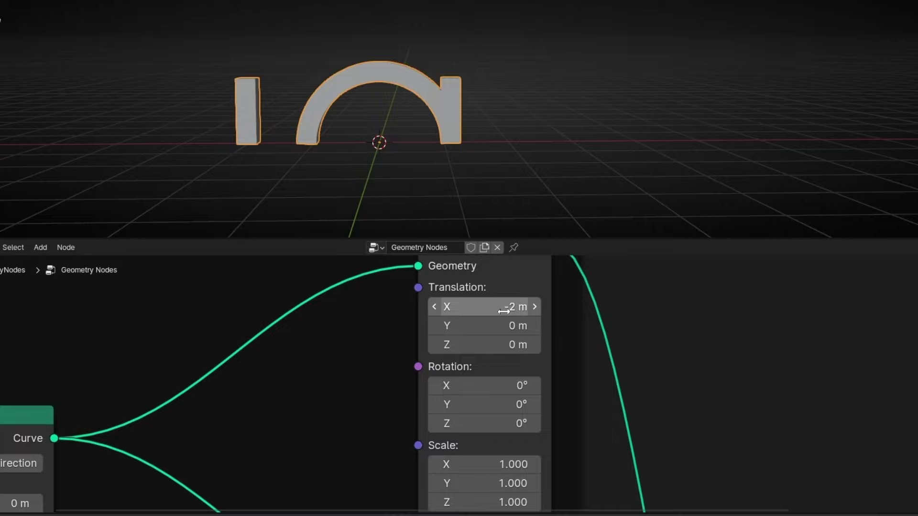
pyautogui.moveTo(328, 441); pyautogui.dragTo(401, 262, button='middle')
pyautogui.hotkey('ctrl', 'space')
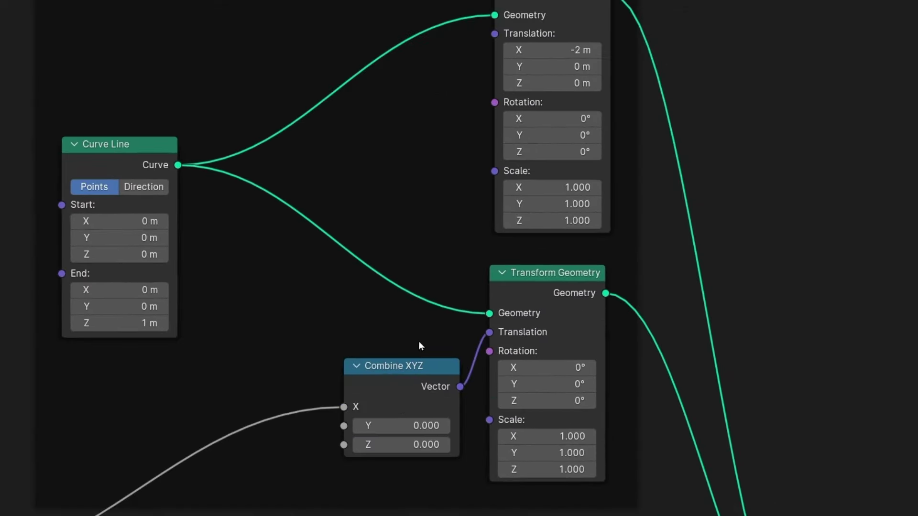
pyautogui.click(390, 372)
pyautogui.hotkey('shift', 'd')
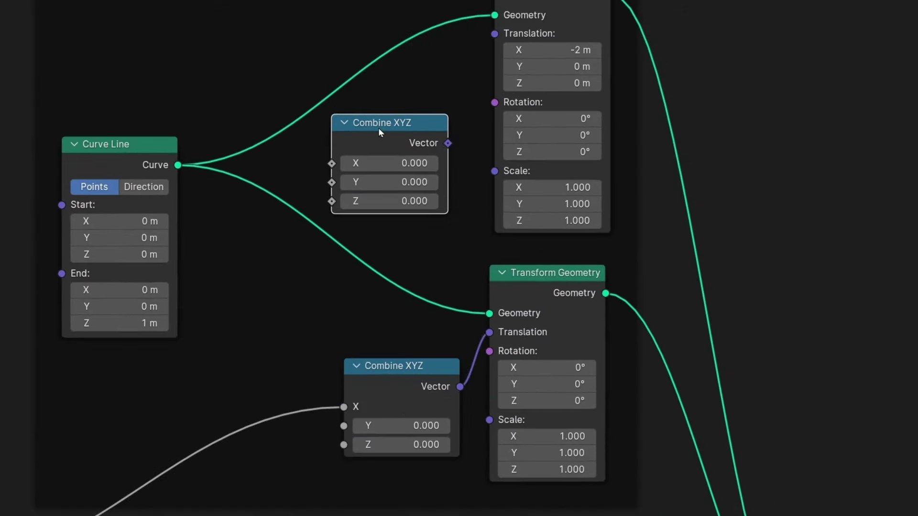
# Step: Link the upper Combine XYZ's Vector to the upper Transform Geometry's Translation, and the Value node to its X input
pyautogui.moveTo(472, 82); pyautogui.dragTo(495, 33)
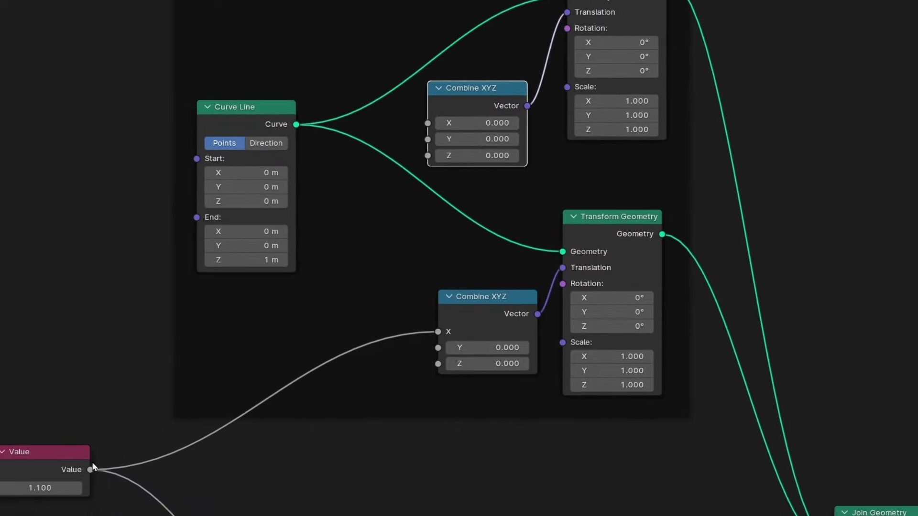
pyautogui.moveTo(93, 467); pyautogui.dragTo(421, 125)
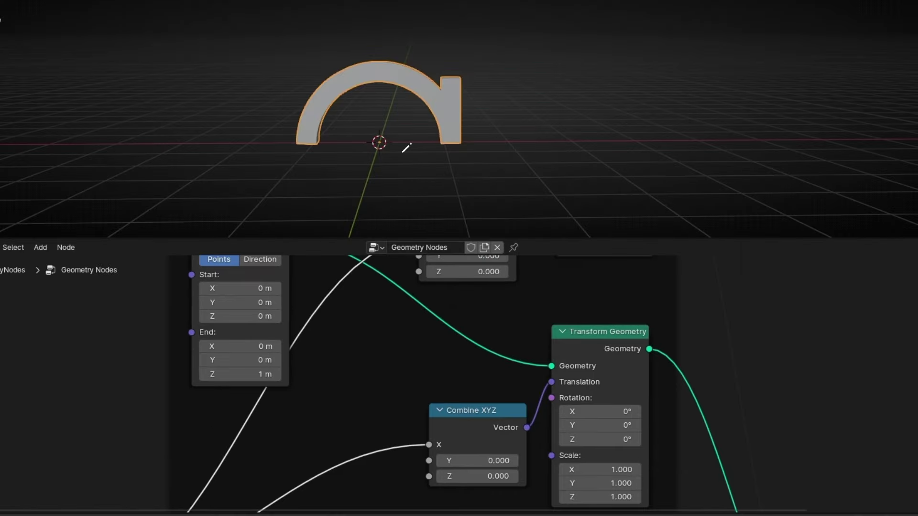
# Step: Cut the link from the Value node to the upper Combine XYZ, and undo the cut
pyautogui.keyDown('ctrl'); pyautogui.moveTo(321, 292); pyautogui.dragTo(343, 317, button='right'); pyautogui.keyUp('ctrl')
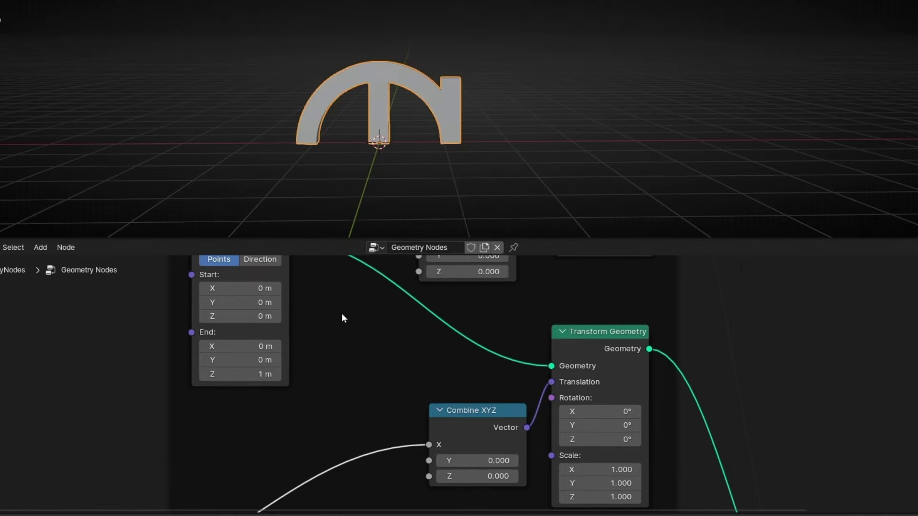
pyautogui.hotkey('ctrl', 'z')
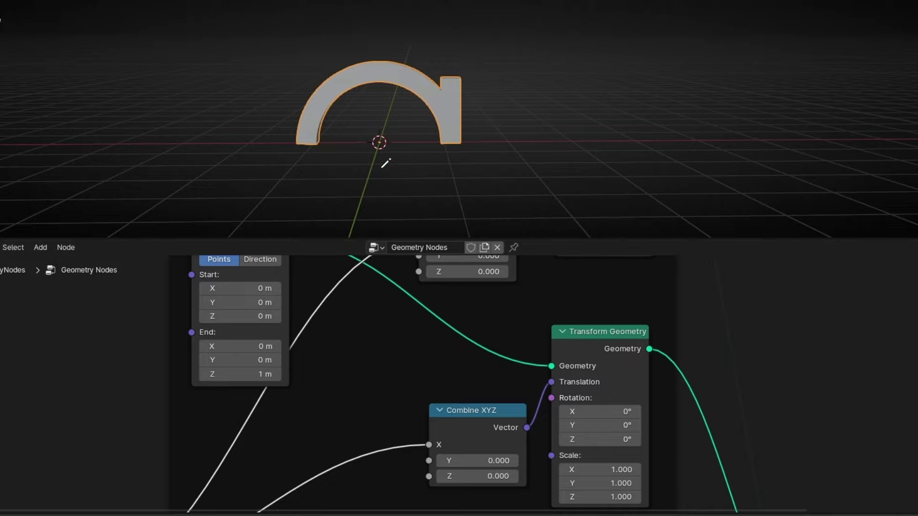
pyautogui.moveTo(273, 425); pyautogui.dragTo(420, 504, button='middle')
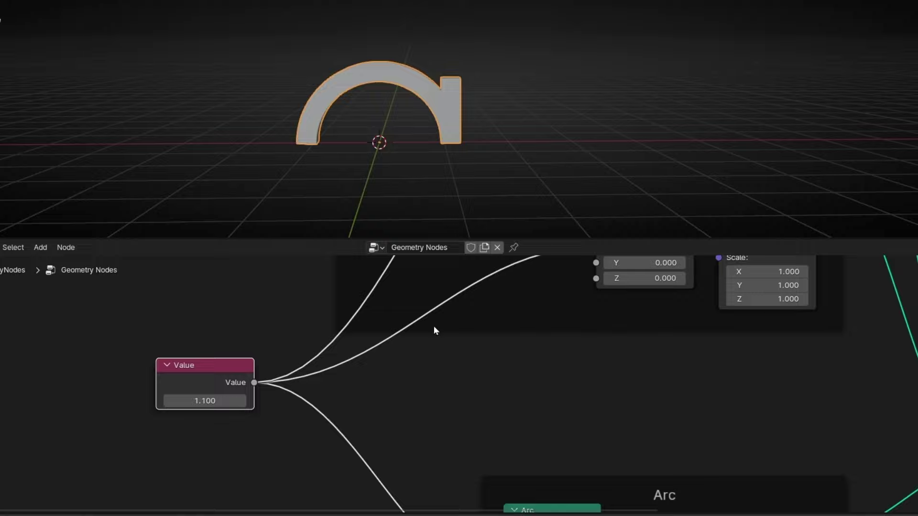
# Step: Add a Math node on the link between the Value node and the upper Combine XYZ's X input
pyautogui.moveTo(396, 326); pyautogui.dragTo(285, 513, button='middle')
pyautogui.moveTo(403, 348); pyautogui.dragTo(412, 434, button='middle')
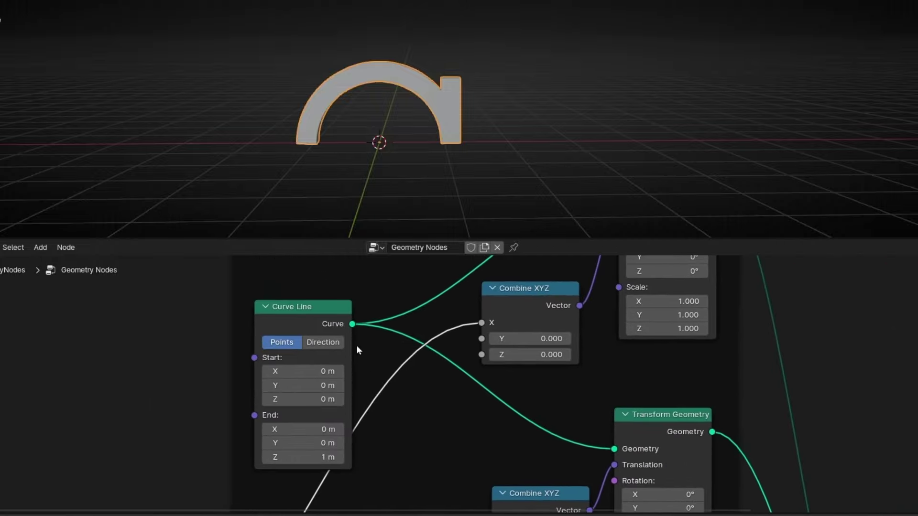
pyautogui.moveTo(306, 308); pyautogui.dragTo(307, 309)
pyautogui.hotkey('ctrl', 'alt', 'space')
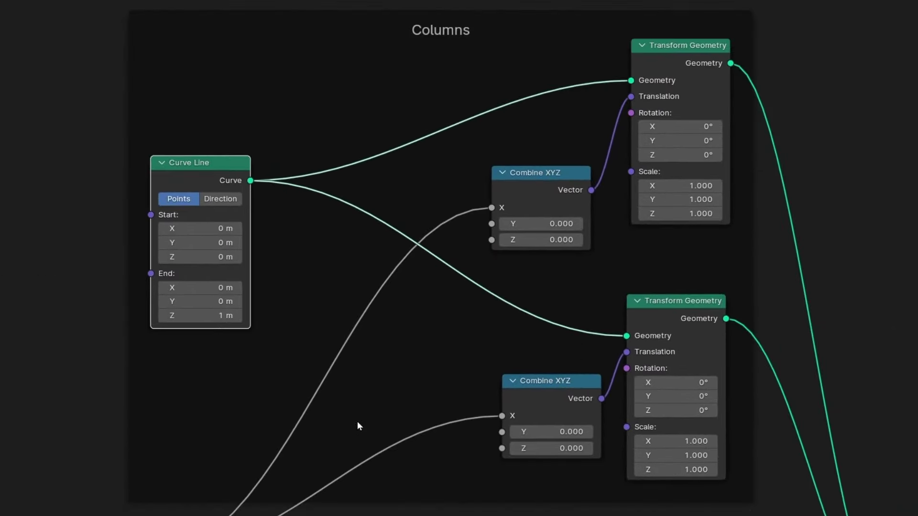
pyautogui.hotkey('shift', 'a')
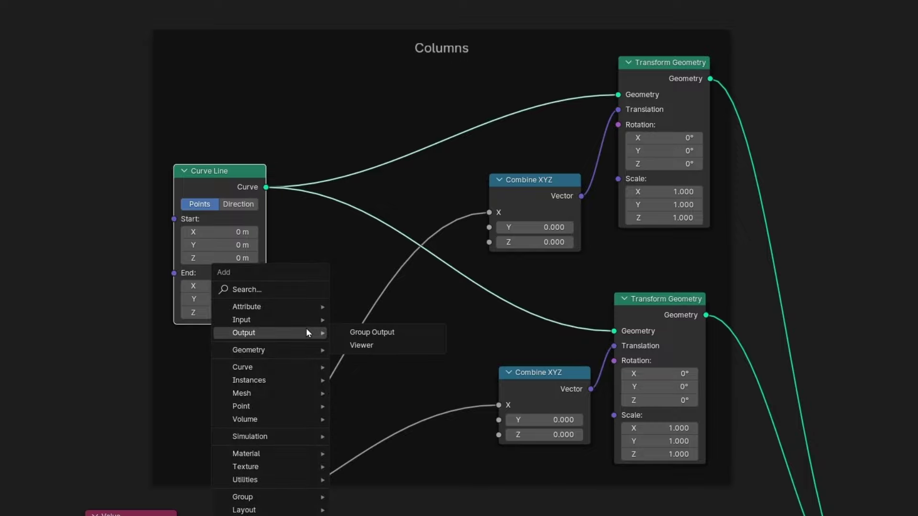
pyautogui.write('math')
pyautogui.press('Return')
pyautogui.click(314, 318)
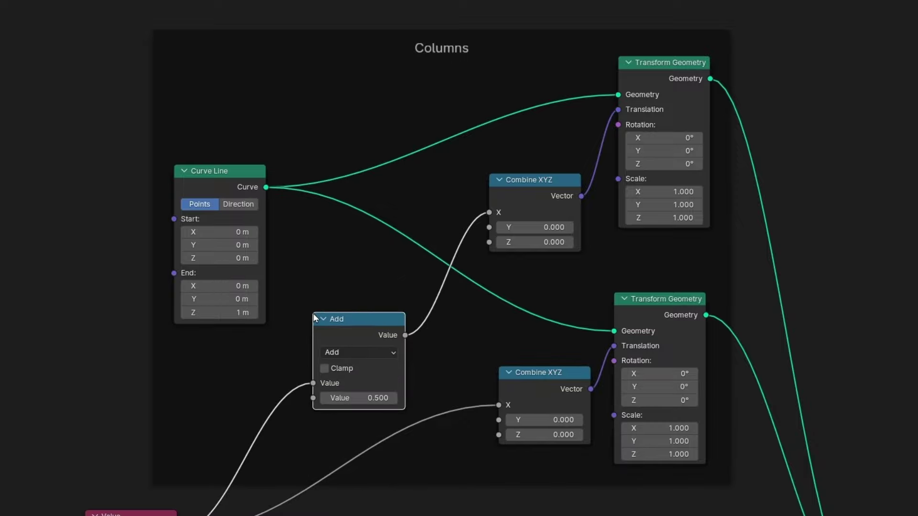
# Step: Change the Math node's operation to Multiply and set its second value to -1
pyautogui.click(339, 351)
pyautogui.click(339, 415)
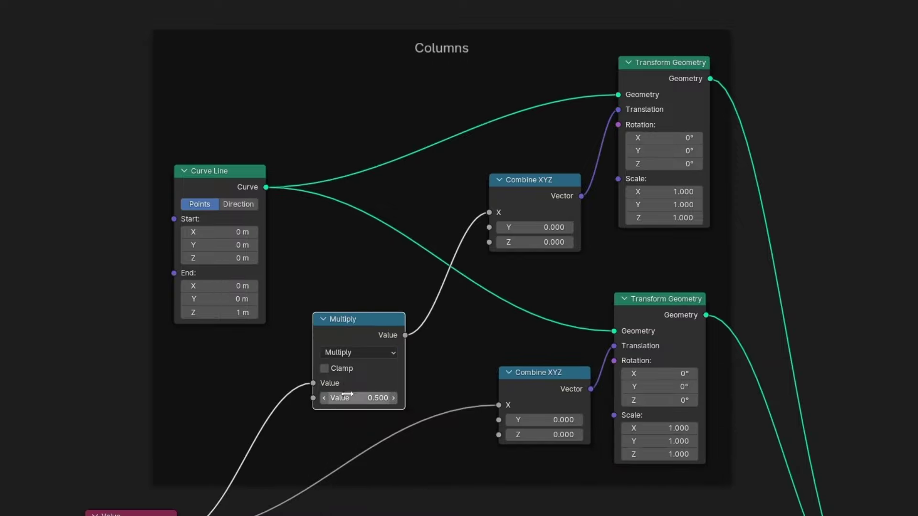
pyautogui.doubleClick(348, 397)
pyautogui.write('-1')
pyautogui.press('Return')
# Step: Test the mirrored columns by raising the shared Value node to 1.7
pyautogui.scroll(-2, 348, 405)
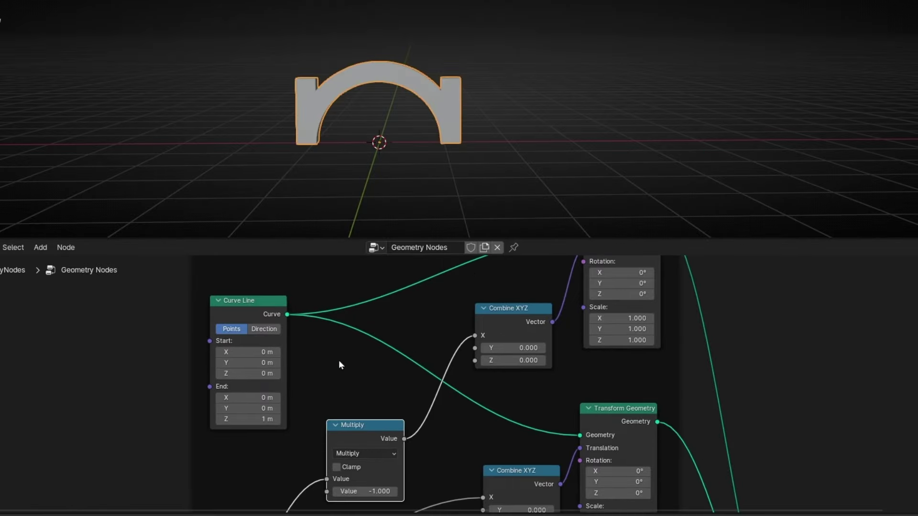
pyautogui.moveTo(340, 365); pyautogui.dragTo(418, 452, button='middle')
pyautogui.scroll(3, 241, 443)
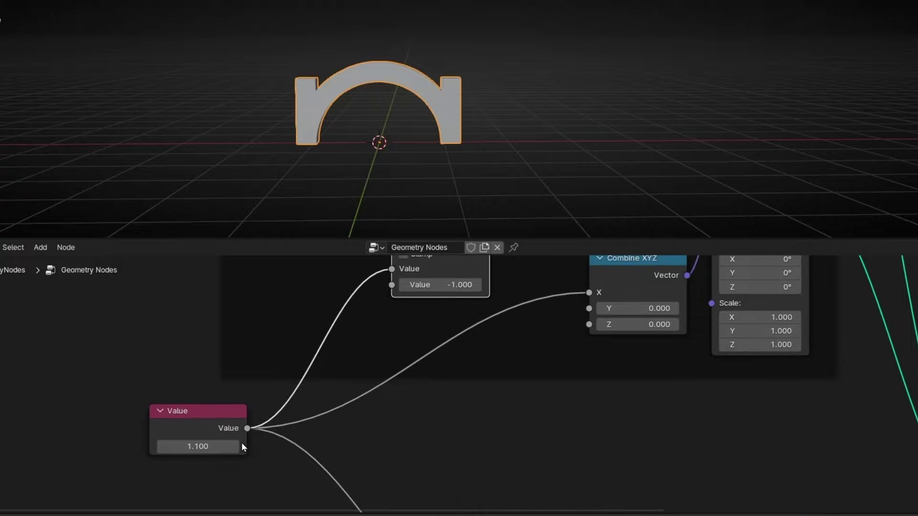
pyautogui.moveTo(242, 443); pyautogui.dragTo(372, 401, button='middle')
pyautogui.moveTo(305, 406); pyautogui.dragTo(333, 406)
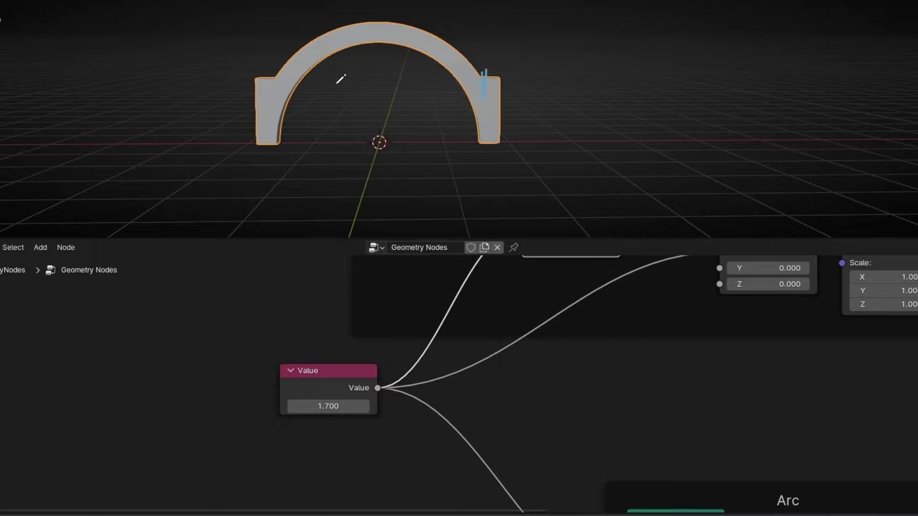
pyautogui.moveTo(263, 58)
pyautogui.mouseDown()
pyautogui.moveTo(264, 87)
pyautogui.moveTo(271, 84)
pyautogui.mouseUp()
pyautogui.moveTo(645, 119); pyautogui.dragTo(291, 78, button='right')
# Step: Wrap the Value node in a frame labelled RADIUS
pyautogui.click(320, 381)
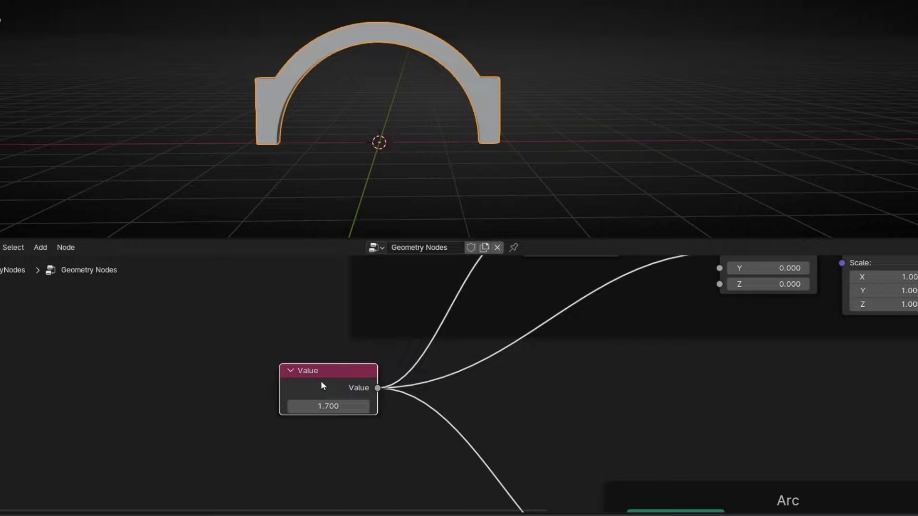
pyautogui.hotkey('ctrl', 'j')
pyautogui.press('F2')
pyautogui.write('RADIUS')
pyautogui.press('Return')
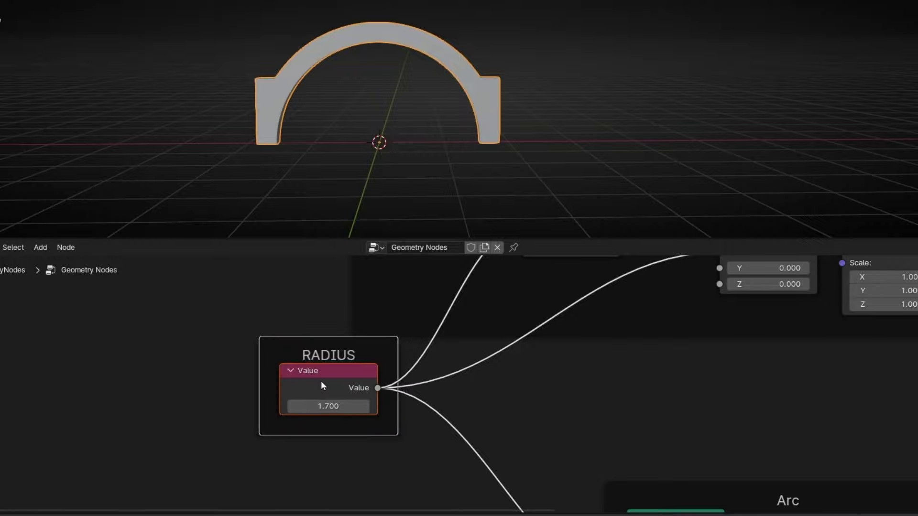
# Step: Spread out the node tree layout, moving the Columns frame farther from the RADIUS frame
pyautogui.hotkey('ctrl', 'space')
pyautogui.press('Home')
pyautogui.moveTo(630, 345); pyautogui.dragTo(782, 246)
pyautogui.moveTo(357, 73); pyautogui.dragTo(424, 68)
pyautogui.hotkey('ctrl', 'space')
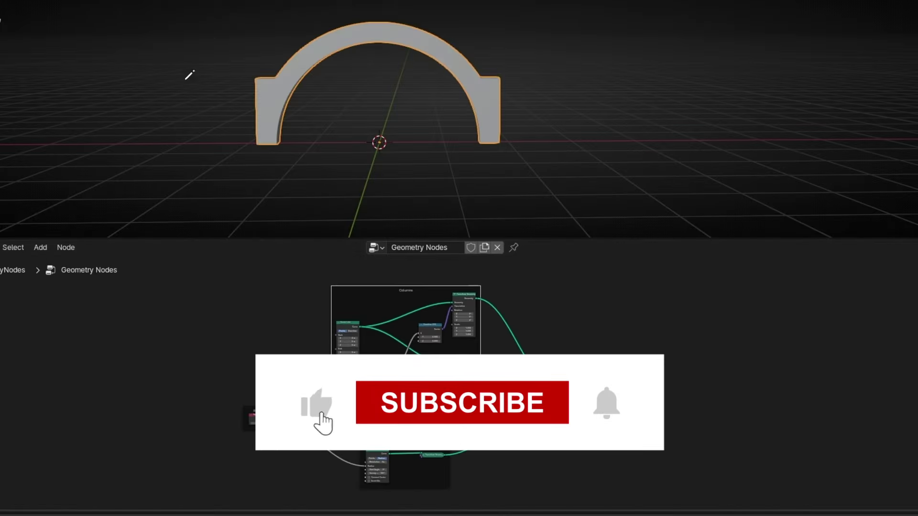
# Step: Sketch annotations around the left column's base and both column tops, and erase them
pyautogui.scroll(2, 312, 138)
pyautogui.keyDown('shift'); pyautogui.moveTo(309, 142); pyautogui.dragTo(450, 175, button='middle'); pyautogui.keyUp('shift')
pyautogui.moveTo(327, 192); pyautogui.dragTo(333, 191)
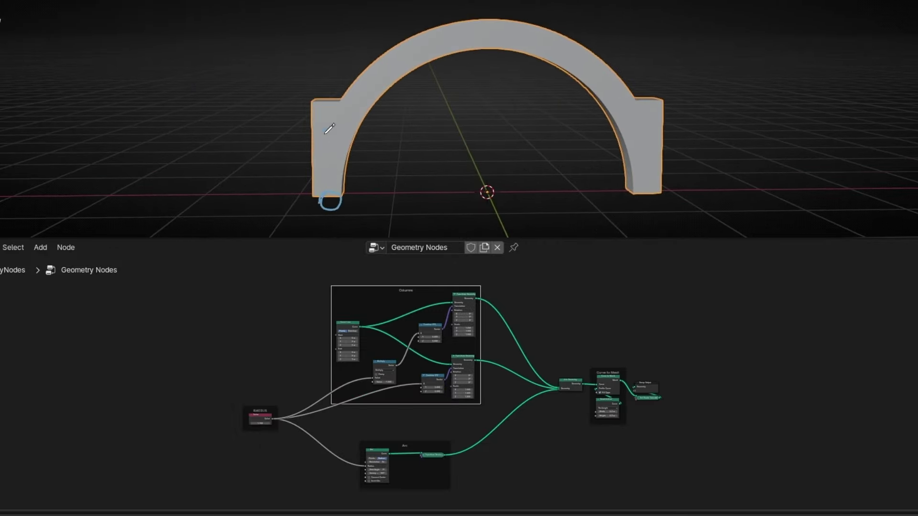
pyautogui.moveTo(324, 72); pyautogui.dragTo(323, 95)
pyautogui.moveTo(645, 53)
pyautogui.mouseDown()
pyautogui.moveTo(636, 115)
pyautogui.moveTo(667, 76)
pyautogui.mouseUp()
pyautogui.moveTo(664, 108)
pyautogui.keyDown('ctrl'); pyautogui.mouseDown()
pyautogui.moveTo(332, 224)
pyautogui.moveTo(444, 103)
pyautogui.mouseUp(); pyautogui.keyUp('ctrl')
# Step: Expand the collapsed Transform Geometry node inside the Arc frame to expose its translation values
pyautogui.scroll(6, 501, 457)
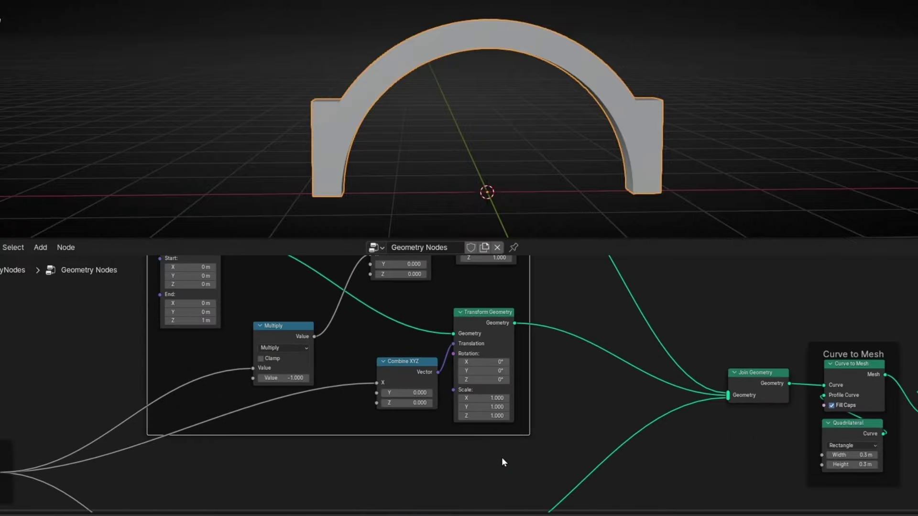
pyautogui.moveTo(488, 259); pyautogui.dragTo(512, 425, button='middle')
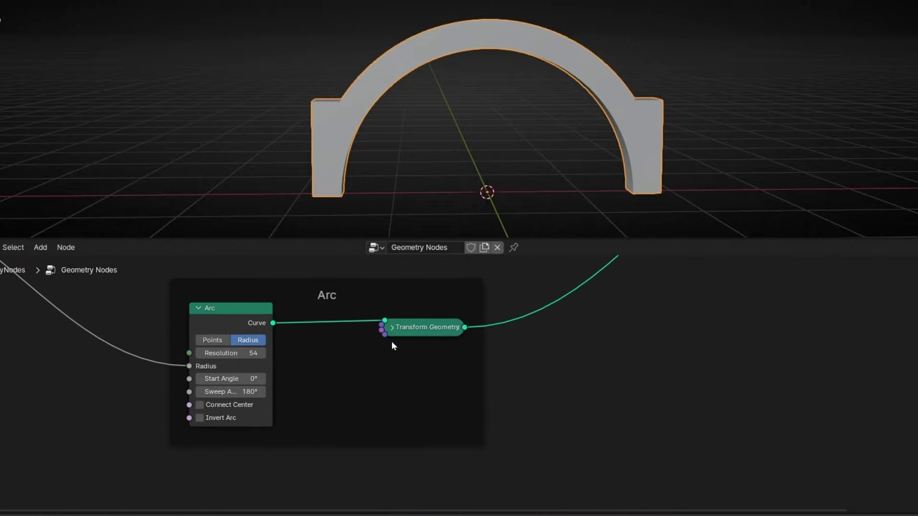
pyautogui.click(392, 330)
pyautogui.moveTo(423, 332); pyautogui.dragTo(425, 312)
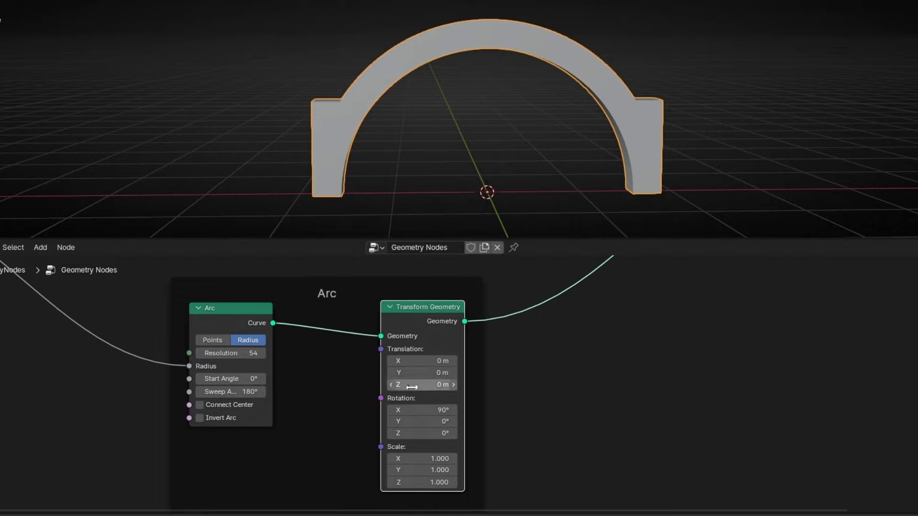
# Step: Raise the arc in increments up to a Translation Z of 1.5 m on its Transform Geometry node
pyautogui.click(451, 386)
pyautogui.click(451, 386)
pyautogui.click(451, 386)
pyautogui.click(451, 386)
pyautogui.click(452, 387)
pyautogui.click(452, 385)
pyautogui.click(452, 385)
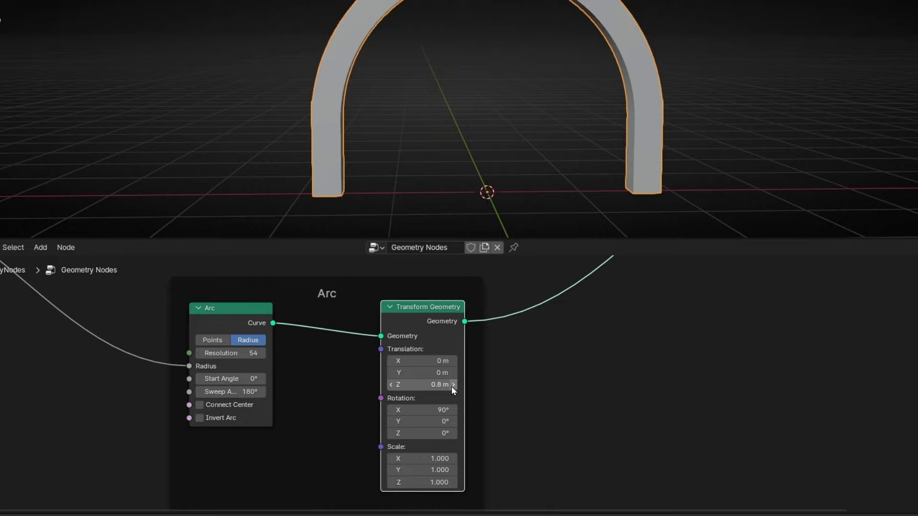
pyautogui.click(452, 385)
pyautogui.click(453, 385)
pyautogui.click(452, 385)
pyautogui.click(452, 385)
pyautogui.click(453, 385)
pyautogui.click(452, 385)
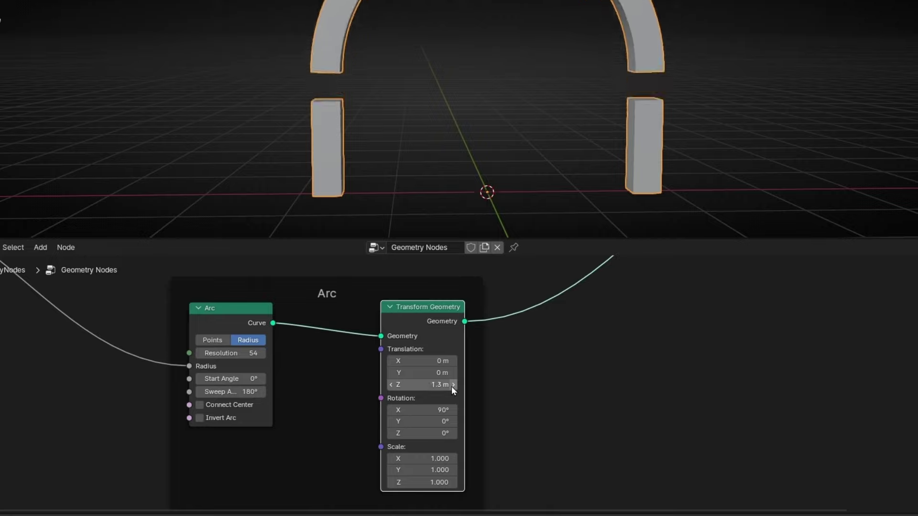
pyautogui.click(452, 385)
pyautogui.click(452, 385)
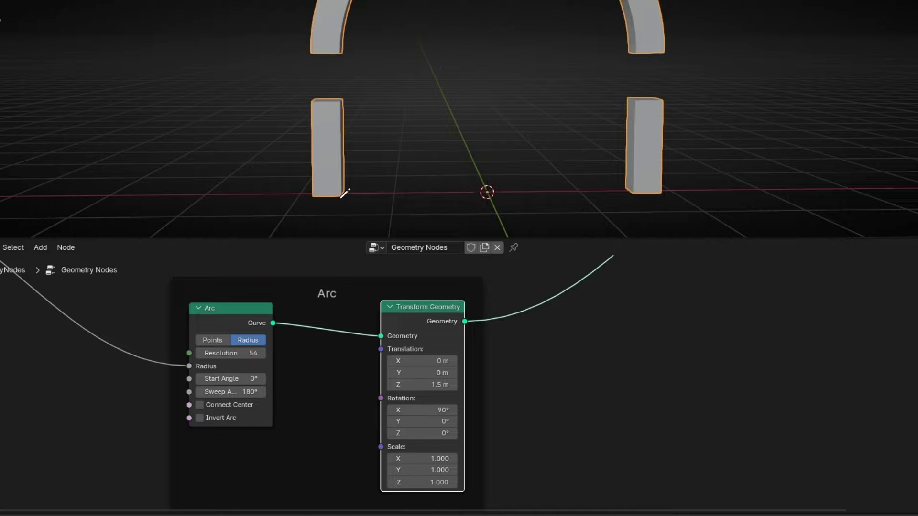
# Step: Mark the left column's base and top, and try a Curve Line End Z of 1.3 m
pyautogui.moveTo(318, 185); pyautogui.dragTo(322, 189)
pyautogui.moveTo(338, 91); pyautogui.dragTo(320, 100)
pyautogui.moveTo(320, 286)
pyautogui.mouseDown(button='middle')
pyautogui.moveTo(340, 374)
pyautogui.moveTo(371, 412)
pyautogui.mouseUp(button='middle')
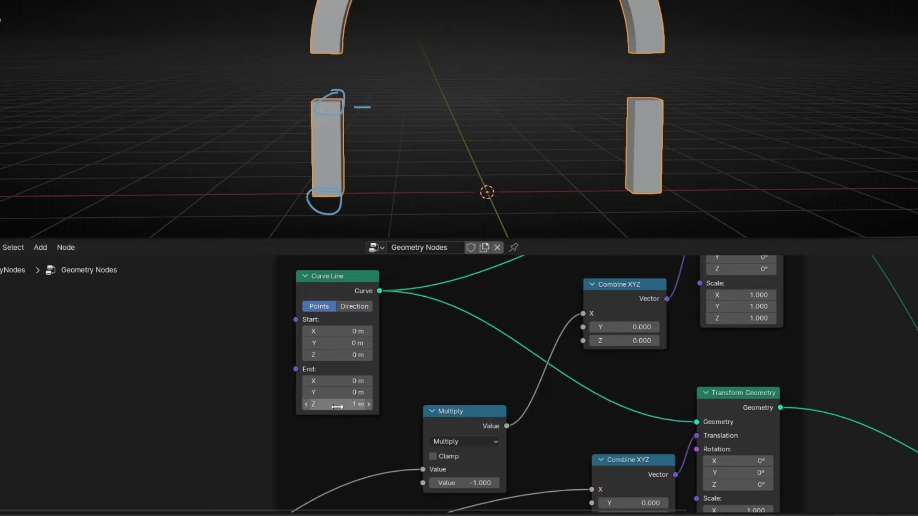
pyautogui.scroll(3, 339, 404)
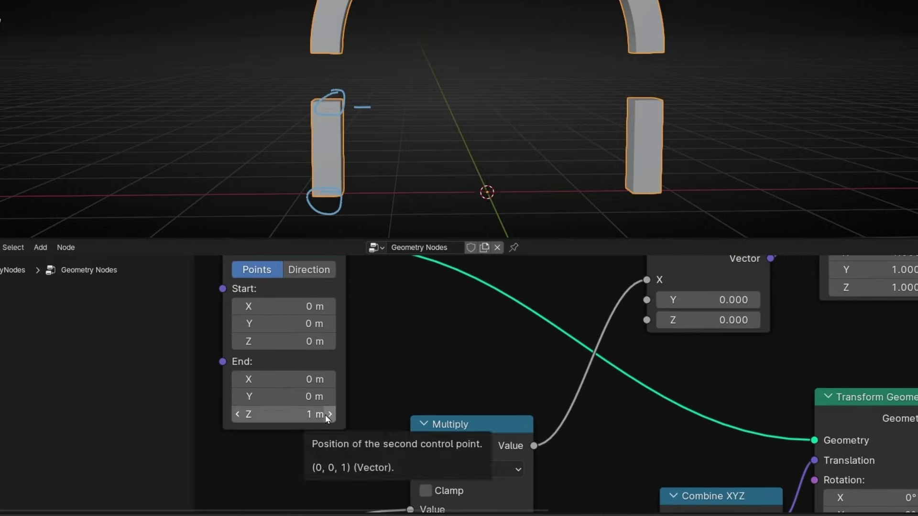
pyautogui.moveTo(325, 414); pyautogui.dragTo(328, 395)
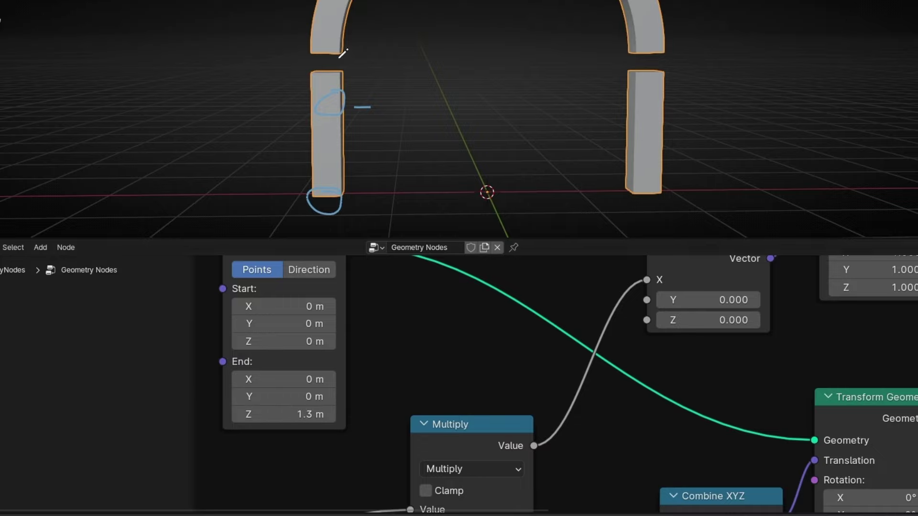
# Step: Set the Curve Line's End Z to 2 m and erase the annotations on the left column
pyautogui.click(311, 410)
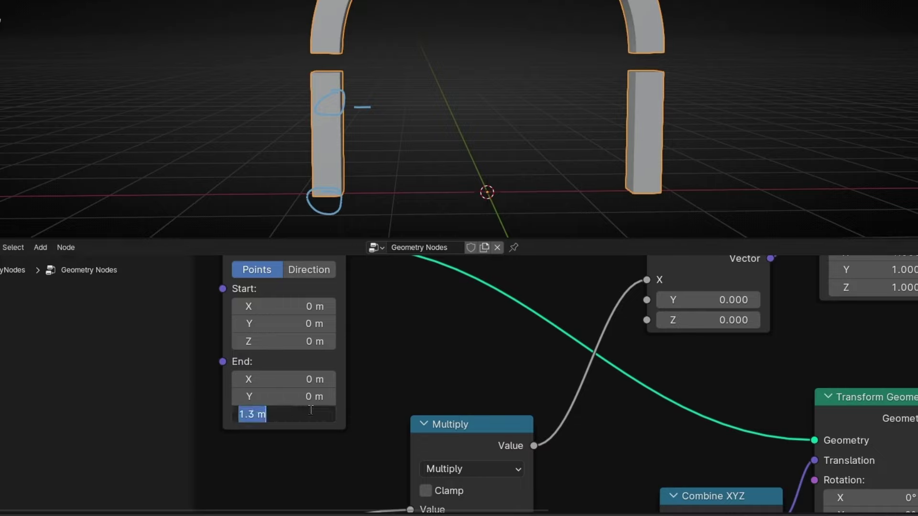
pyautogui.write('2')
pyautogui.press('Return')
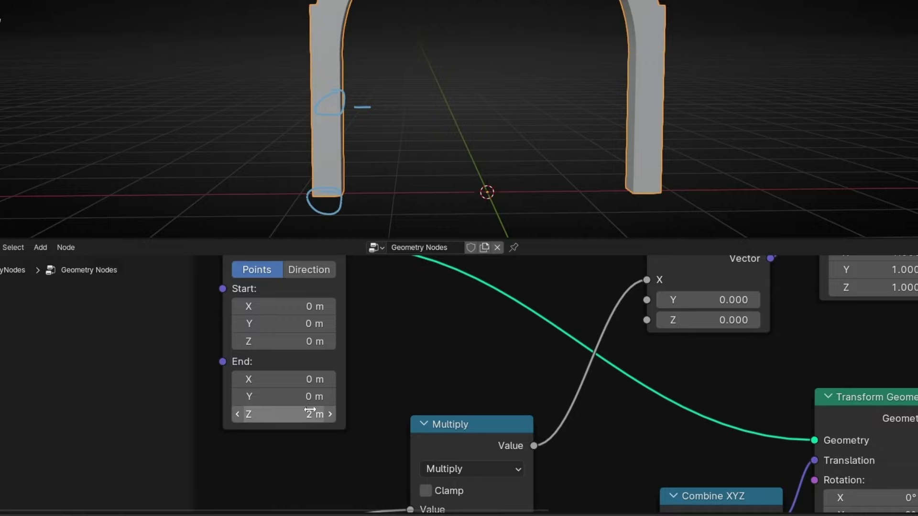
pyautogui.moveTo(348, 158)
pyautogui.keyDown('ctrl'); pyautogui.mouseDown()
pyautogui.moveTo(289, 142)
pyautogui.moveTo(325, 94)
pyautogui.mouseUp(); pyautogui.keyUp('ctrl')
pyautogui.scroll(-2, 429, 97)
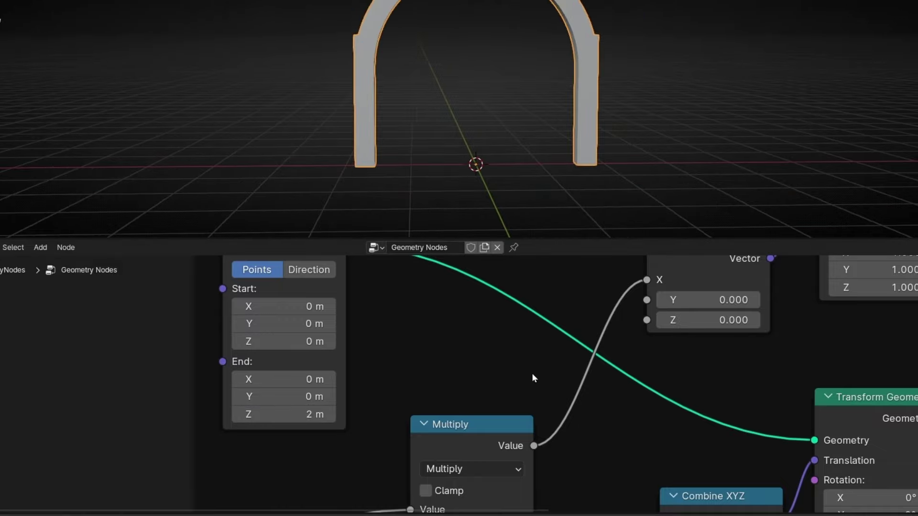
# Step: Set the Translation Z of the arc's Transform Geometry node to 2 m and inspect the arch
pyautogui.moveTo(532, 374); pyautogui.dragTo(402, 410, button='middle')
pyautogui.moveTo(440, 504); pyautogui.dragTo(373, 242, button='middle')
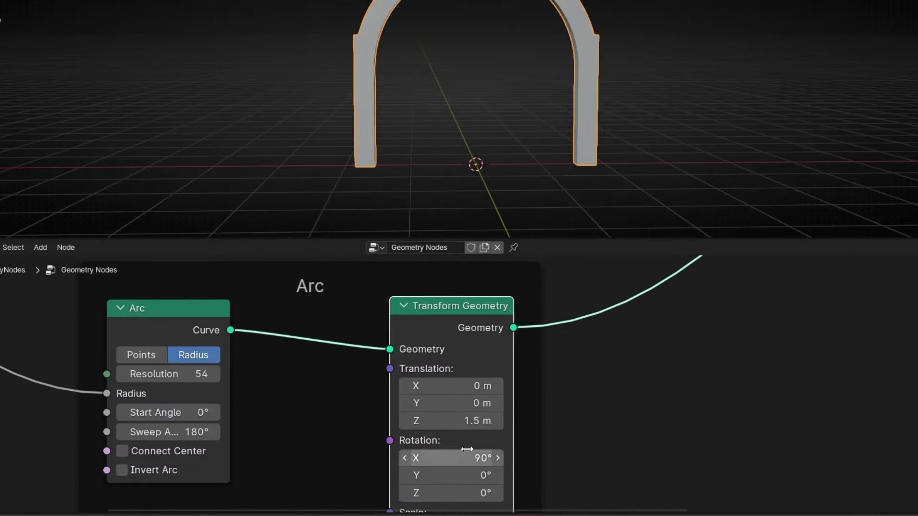
pyautogui.click(459, 421)
pyautogui.doubleClick(449, 420)
pyautogui.write('2')
pyautogui.press('Return')
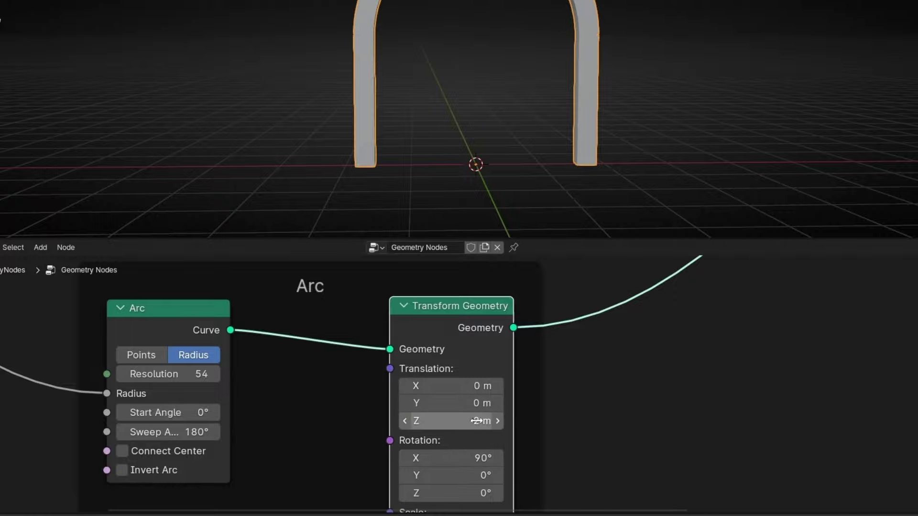
pyautogui.moveTo(484, 56); pyautogui.dragTo(521, 54, button='middle')
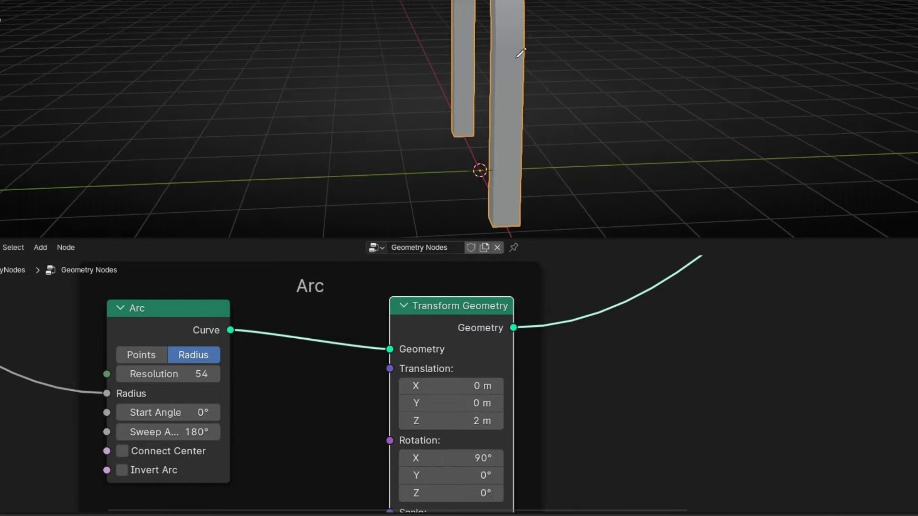
pyautogui.moveTo(438, 46); pyautogui.dragTo(514, 43, button='middle')
pyautogui.scroll(-2, 342, 334)
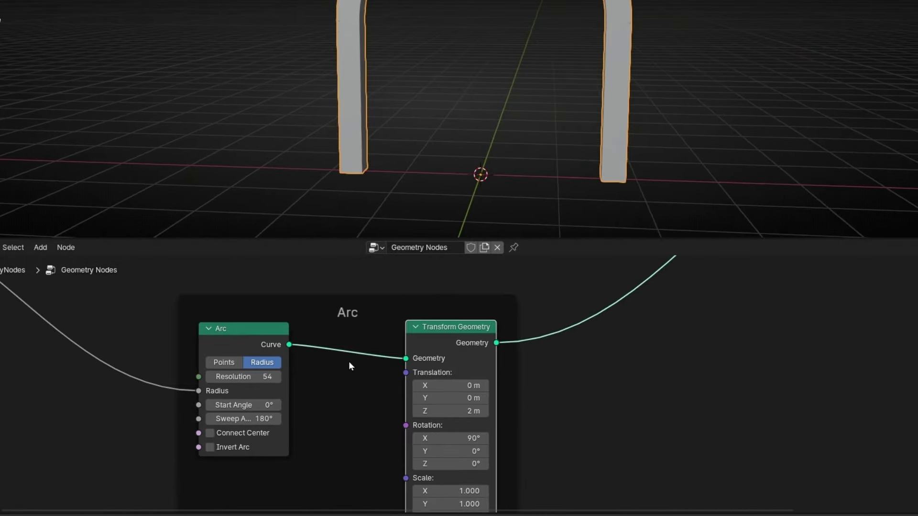
# Step: Add a Combine XYZ node feeding the Translation of the arc's Transform Geometry, moving the Arc node aside for room
pyautogui.hotkey('ctrl', 'alt', 'space')
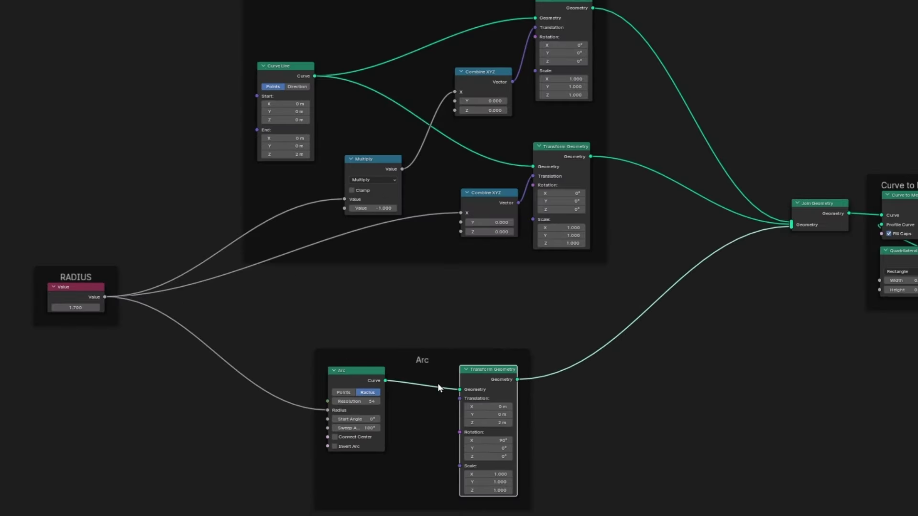
pyautogui.scroll(2, 438, 382)
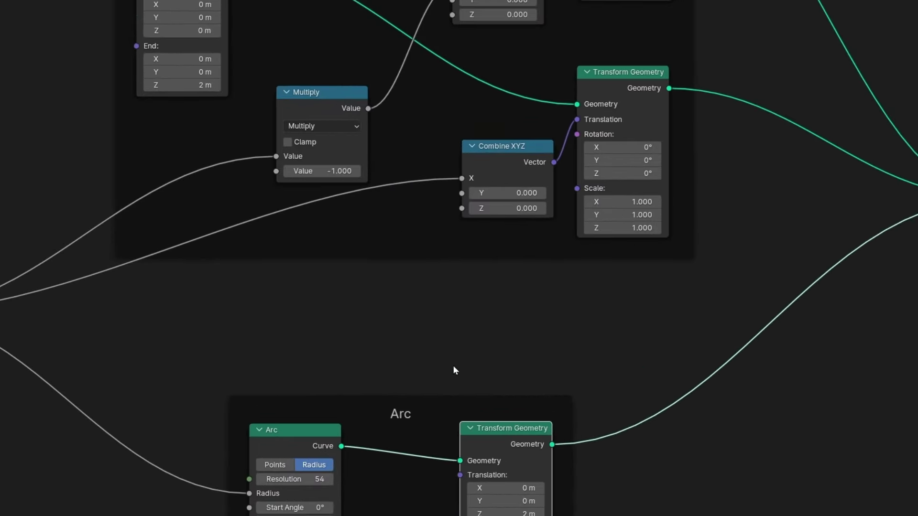
pyautogui.moveTo(453, 366); pyautogui.dragTo(501, 289, button='middle')
pyautogui.moveTo(504, 363); pyautogui.dragTo(443, 391)
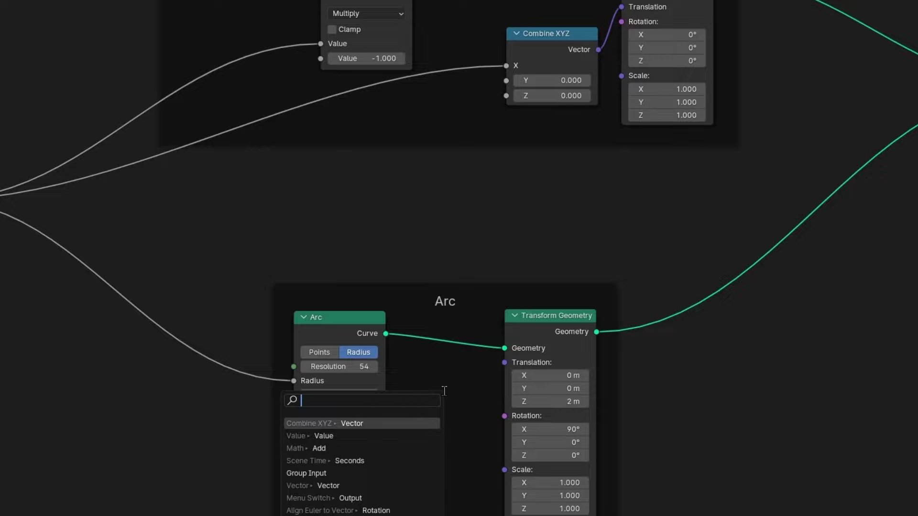
pyautogui.write('combi')
pyautogui.press('Return')
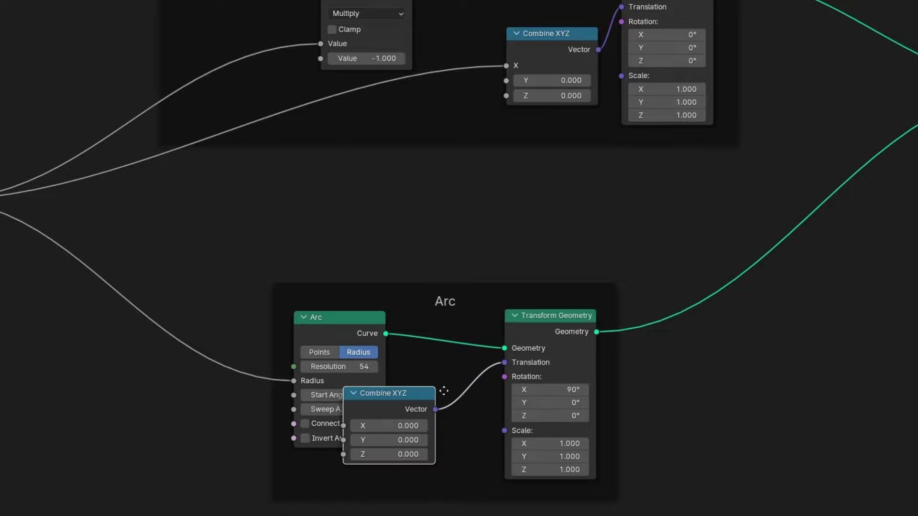
pyautogui.moveTo(362, 322); pyautogui.dragTo(271, 320)
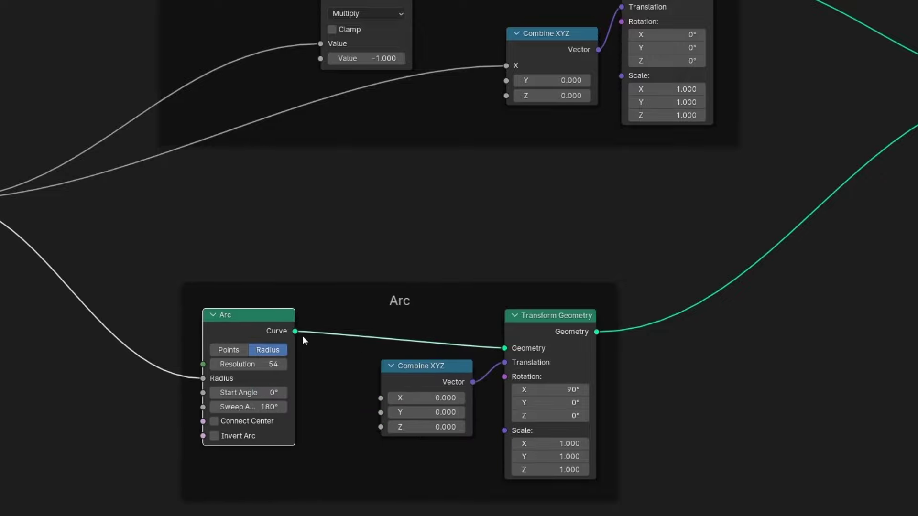
# Step: Add a Value node feeding the Z input of the arc's Combine XYZ and place it above the RADIUS frame
pyautogui.click(369, 414)
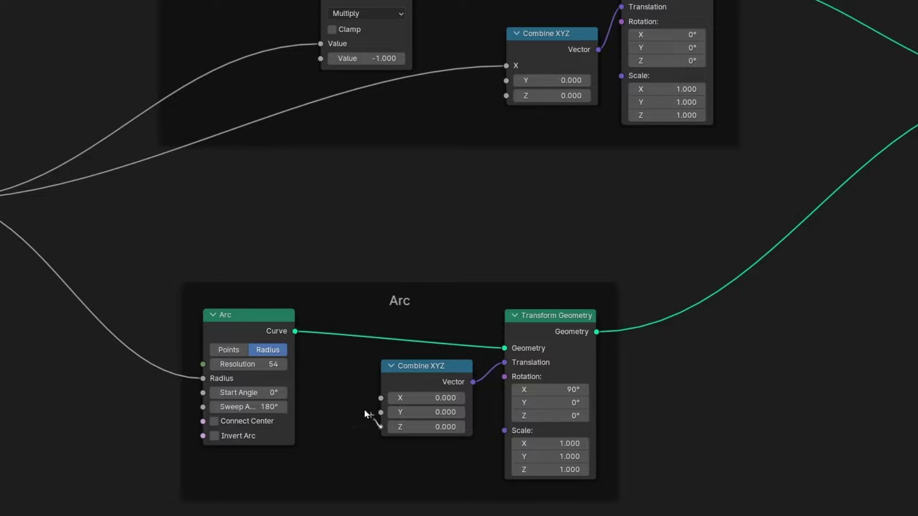
pyautogui.moveTo(381, 427); pyautogui.dragTo(283, 188)
pyautogui.write('value')
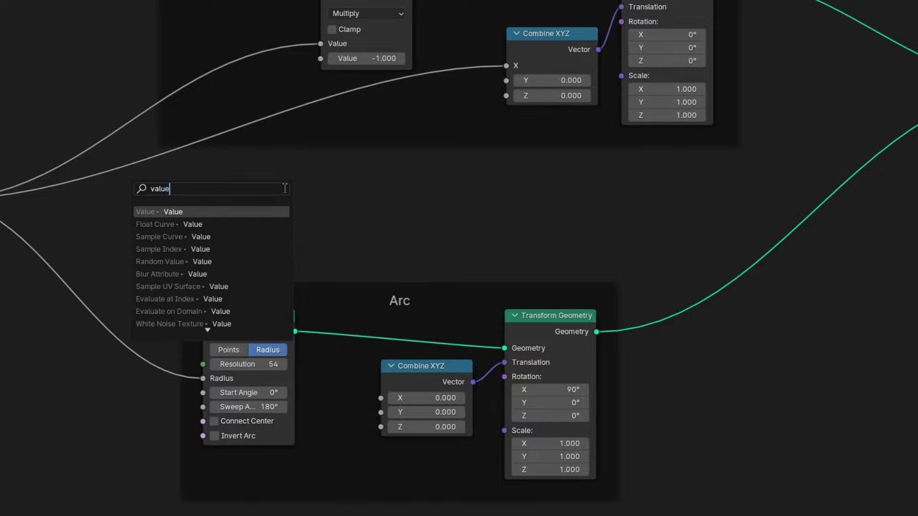
pyautogui.press('Return')
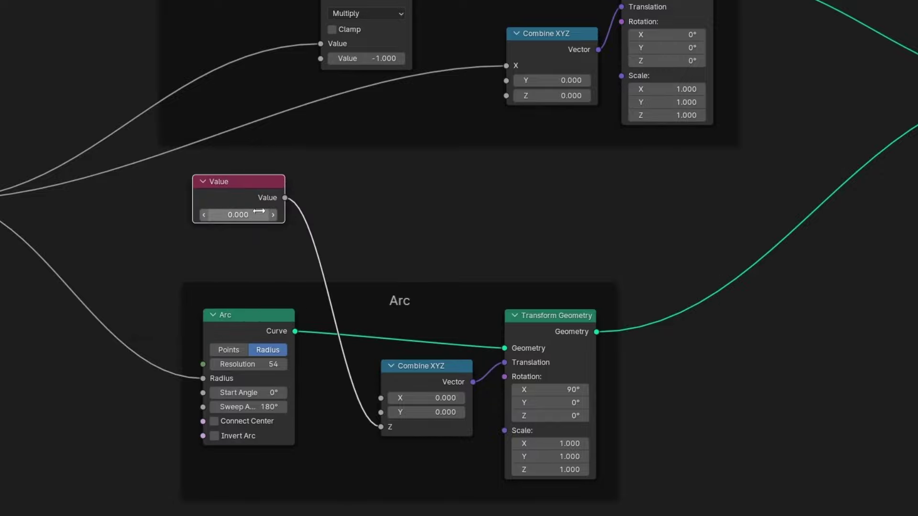
pyautogui.moveTo(174, 210); pyautogui.dragTo(362, 330, button='middle')
pyautogui.moveTo(410, 355); pyautogui.dragTo(159, 153)
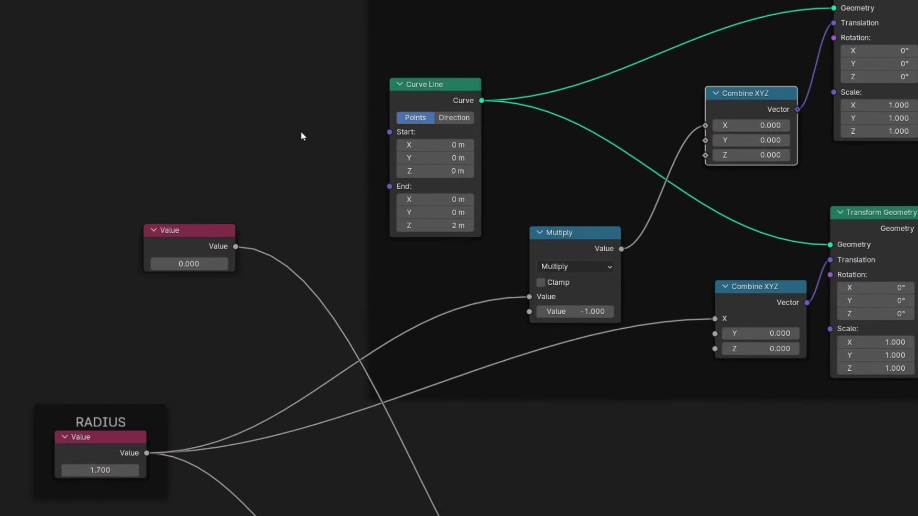
# Step: Add a Combine XYZ node driving the Curve Line's End, and link the new Value node to its Z input
pyautogui.hotkey('shift', 'a')
pyautogui.write('comb')
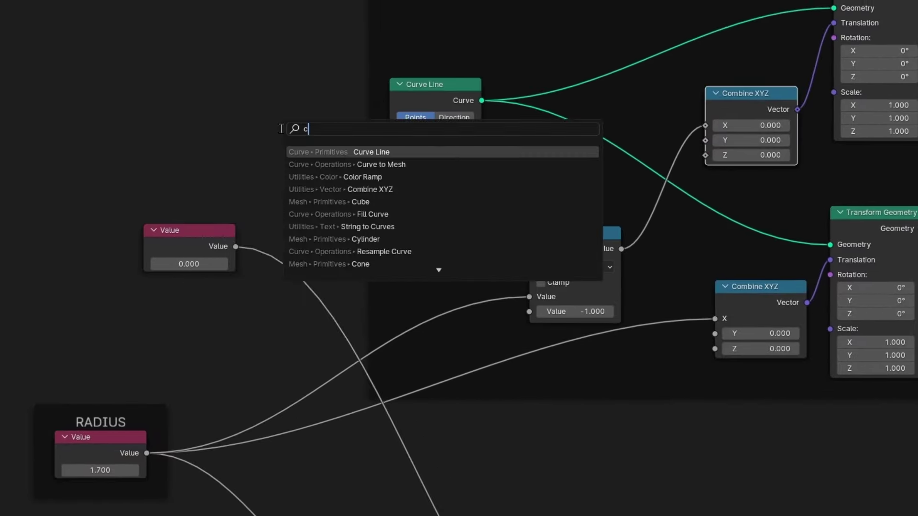
pyautogui.press('Return')
pyautogui.click(236, 122)
pyautogui.moveTo(328, 144); pyautogui.dragTo(389, 186)
pyautogui.moveTo(206, 243); pyautogui.dragTo(131, 246)
pyautogui.moveTo(160, 249); pyautogui.dragTo(243, 191)
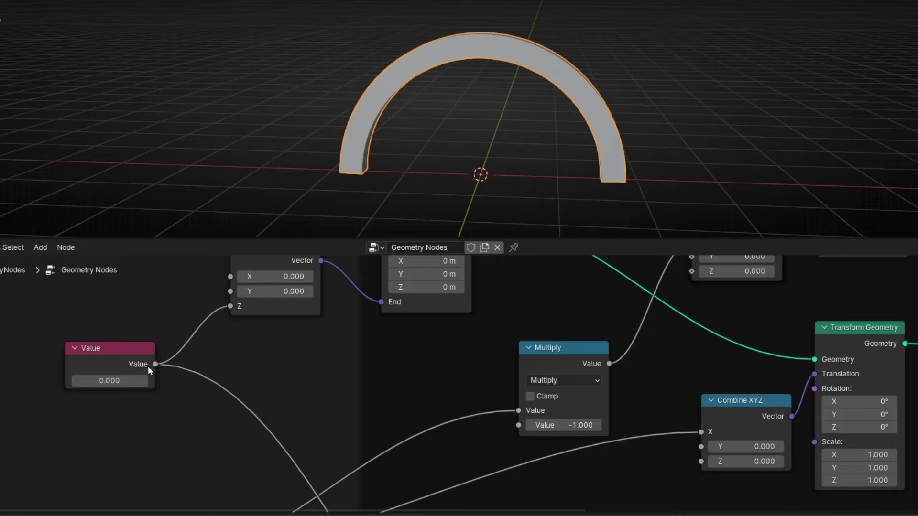
# Step: Set the new height Value node to 1.2 and mark the left column's top and base with annotations
pyautogui.moveTo(142, 380); pyautogui.dragTo(196, 380)
pyautogui.moveTo(393, 81); pyautogui.dragTo(433, 77, button='middle')
pyautogui.moveTo(311, 93); pyautogui.dragTo(404, 88)
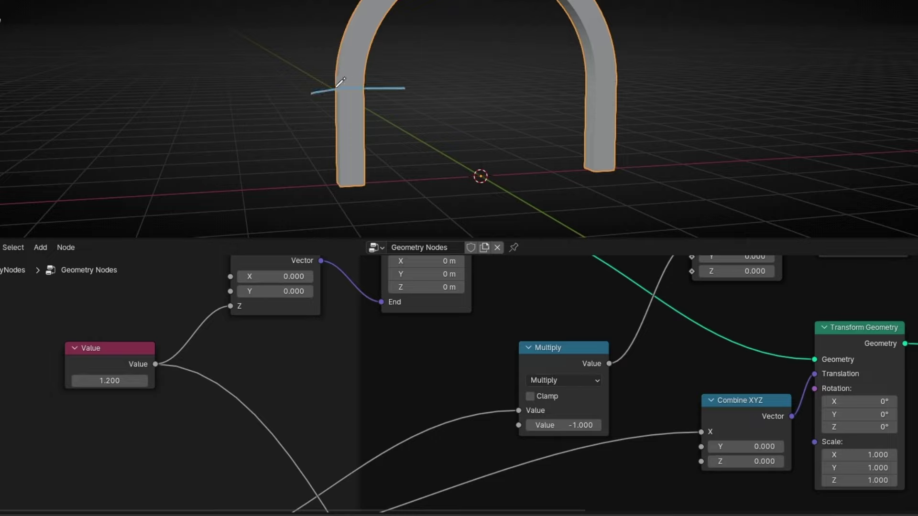
pyautogui.moveTo(313, 186)
pyautogui.mouseDown()
pyautogui.moveTo(313, 102)
pyautogui.moveTo(411, 129)
pyautogui.mouseUp()
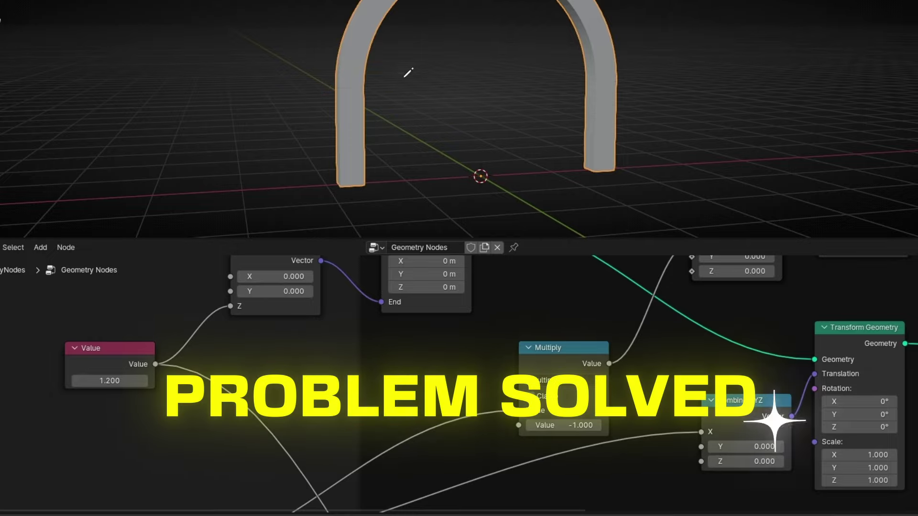
# Step: Position the height Value node above the RADIUS frame, enclose it in its own frame and label the frame HEIGHT
pyautogui.scroll(-5, 302, 364)
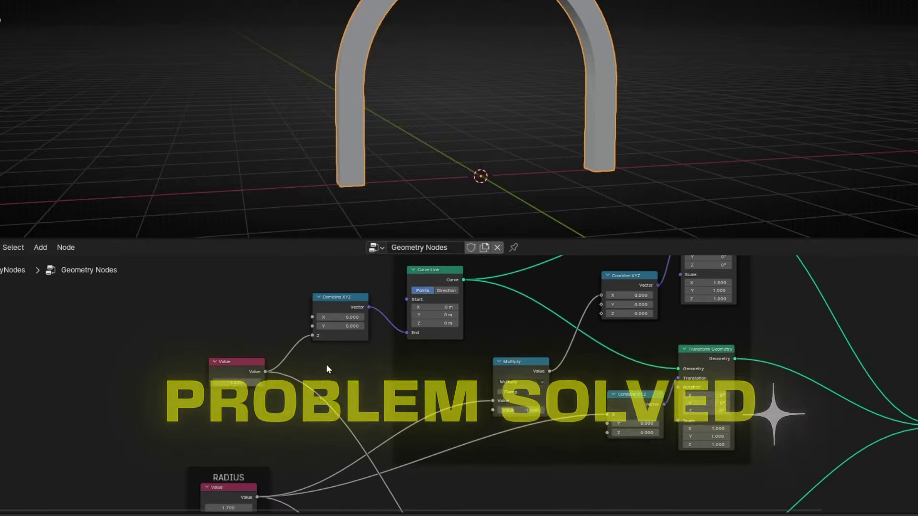
pyautogui.moveTo(239, 333); pyautogui.dragTo(226, 345)
pyautogui.scroll(5, 289, 355)
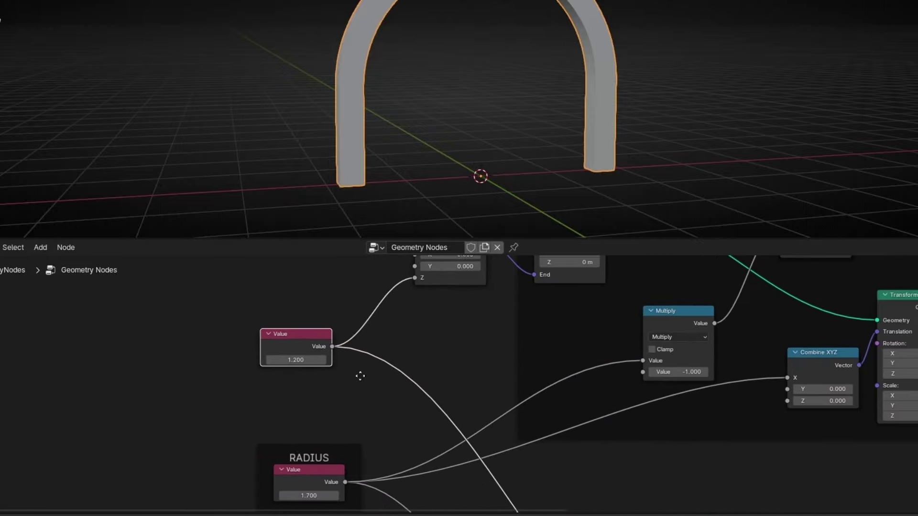
pyautogui.moveTo(310, 337); pyautogui.dragTo(332, 379)
pyautogui.hotkey('ctrl', 'space')
pyautogui.moveTo(244, 274); pyautogui.dragTo(327, 268, button='middle')
pyautogui.hotkey('ctrl', 'j')
pyautogui.press('F2')
pyautogui.write('HEIGHT')
pyautogui.press('Return')
pyautogui.hotkey('ctrl', 'alt', 'space')
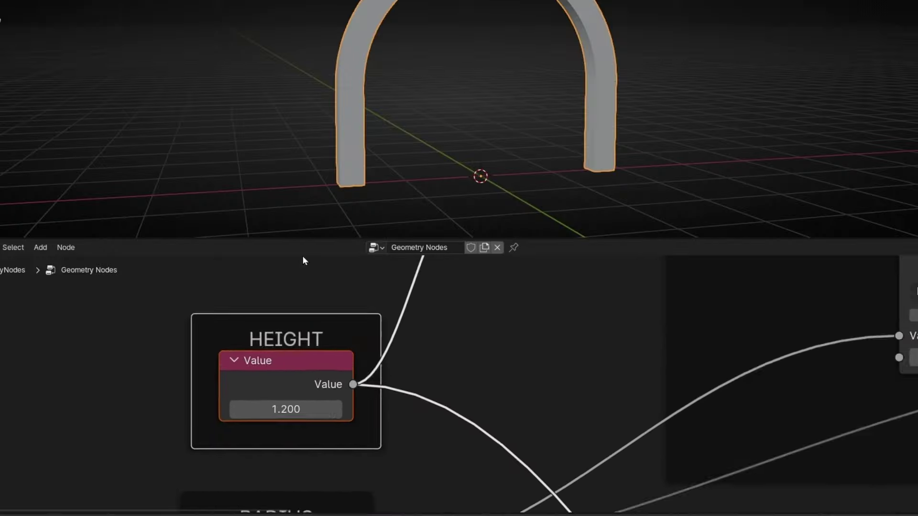
# Step: Set both the HEIGHT and the RADIUS value to 0.5 and check the smaller arch
pyautogui.scroll(-2, 357, 362)
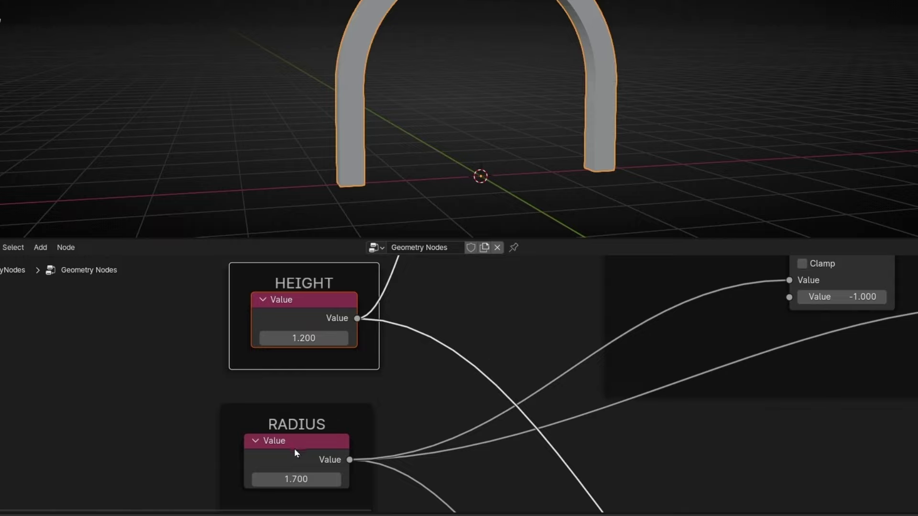
pyautogui.moveTo(304, 338); pyautogui.dragTo(276, 338)
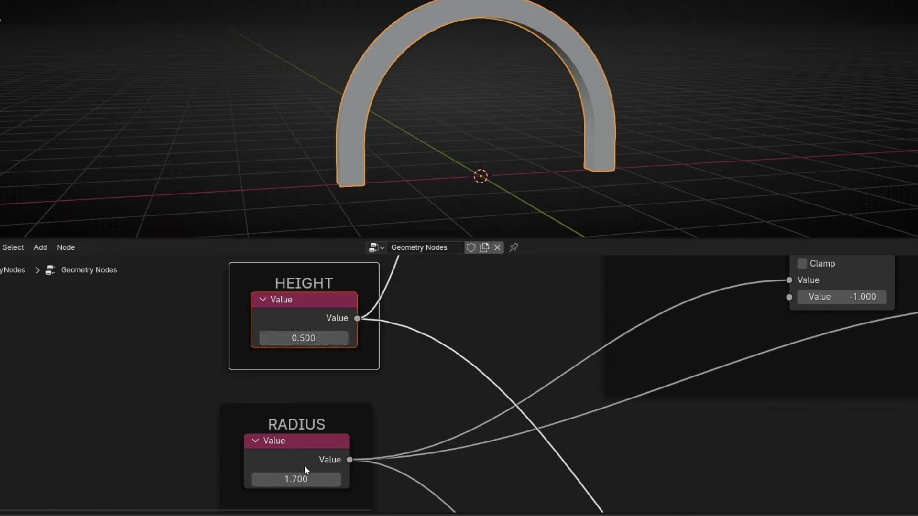
pyautogui.keyDown('ctrl'); pyautogui.moveTo(296, 479); pyautogui.dragTo(247, 479); pyautogui.keyUp('ctrl')
pyautogui.scroll(-3, 481, 115)
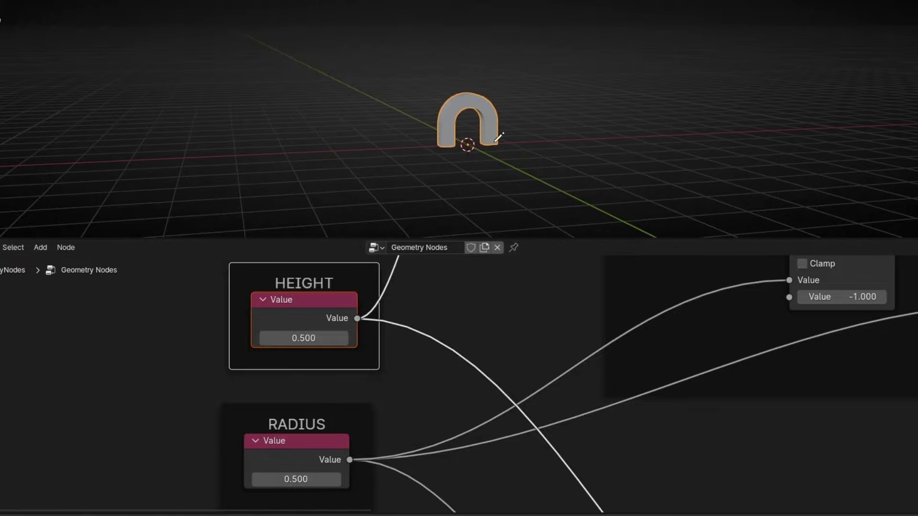
pyautogui.moveTo(496, 138)
pyautogui.mouseDown(button='middle')
pyautogui.moveTo(386, 147)
pyautogui.moveTo(503, 152)
pyautogui.mouseUp(button='middle')
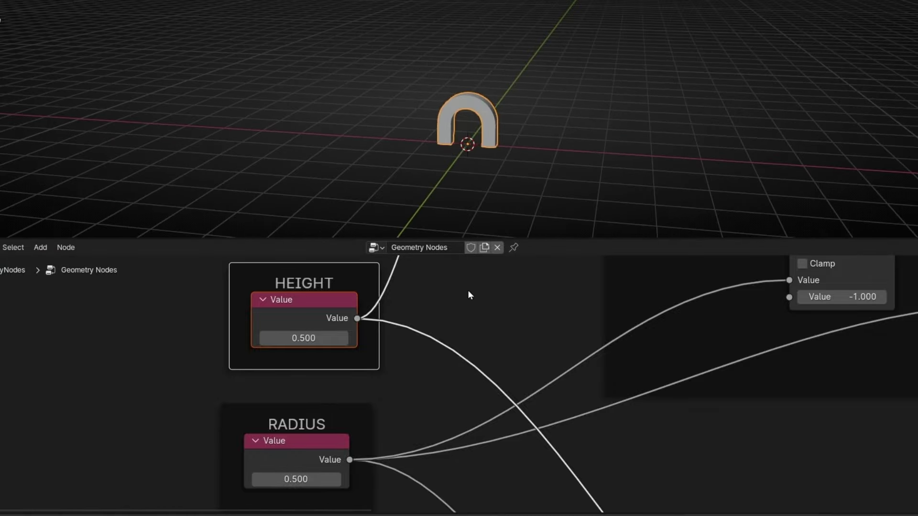
# Step: Review the whole node tree and reposition the Multiply node inside the Columns frame
pyautogui.hotkey('ctrl', 'alt', 'space')
pyautogui.scroll(-3, 473, 293)
pyautogui.moveTo(686, 276); pyautogui.dragTo(383, 268, button='middle')
pyautogui.scroll(1, 487, 270)
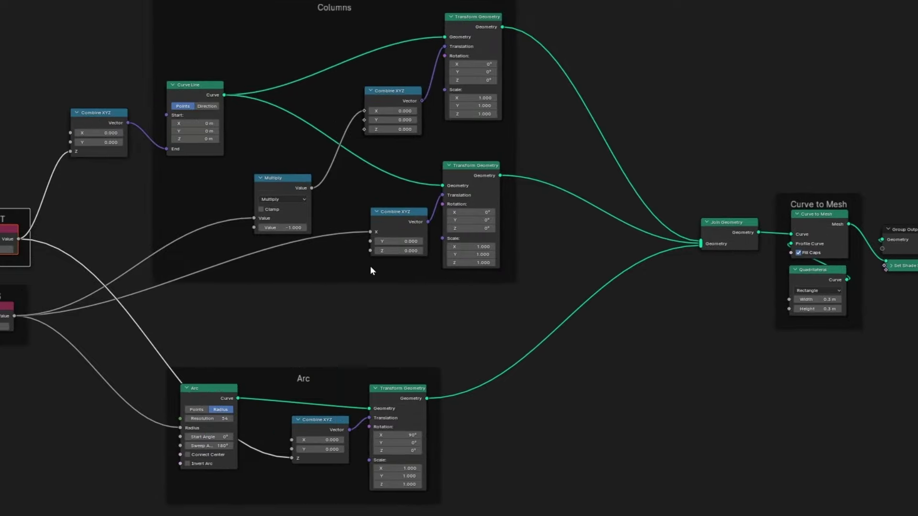
pyautogui.moveTo(275, 180); pyautogui.dragTo(287, 166)
pyautogui.hotkey('ctrl', 'space')
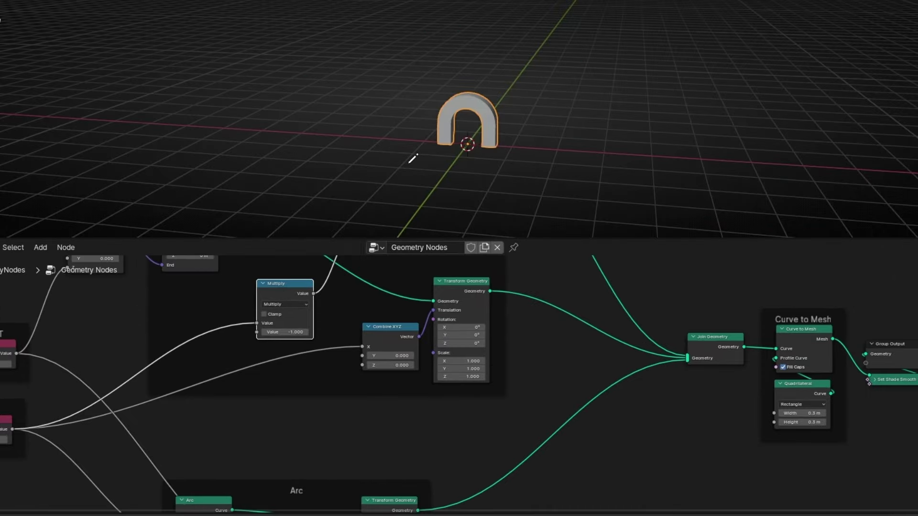
# Step: Inspect the seams where the arc meets the columns, circling one with an annotation
pyautogui.scroll(6, 484, 131)
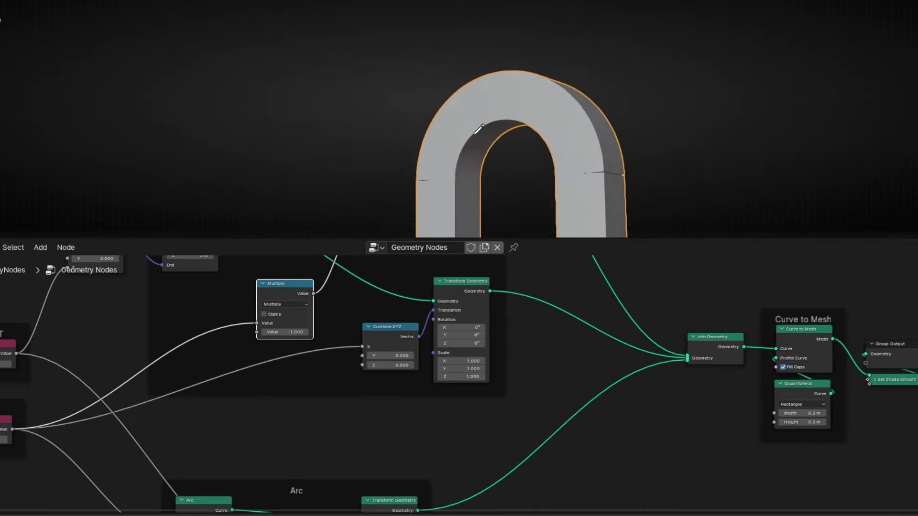
pyautogui.scroll(2, 573, 173)
pyautogui.keyDown('shift'); pyautogui.moveTo(573, 172); pyautogui.dragTo(262, 67, button='middle'); pyautogui.keyUp('shift')
pyautogui.scroll(6, 356, 144)
pyautogui.moveTo(364, 119); pyautogui.dragTo(524, 72, button='middle')
pyautogui.scroll(3, 523, 70)
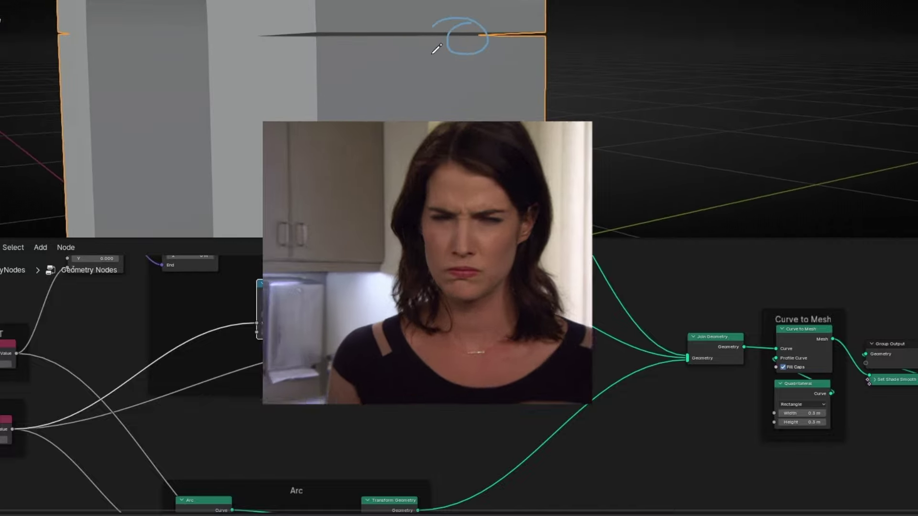
pyautogui.moveTo(287, 70); pyautogui.dragTo(421, 77, button='middle')
# Step: Set the Arc node's Resolution to 75
pyautogui.moveTo(253, 410); pyautogui.dragTo(372, 252, button='middle')
pyautogui.scroll(6, 322, 335)
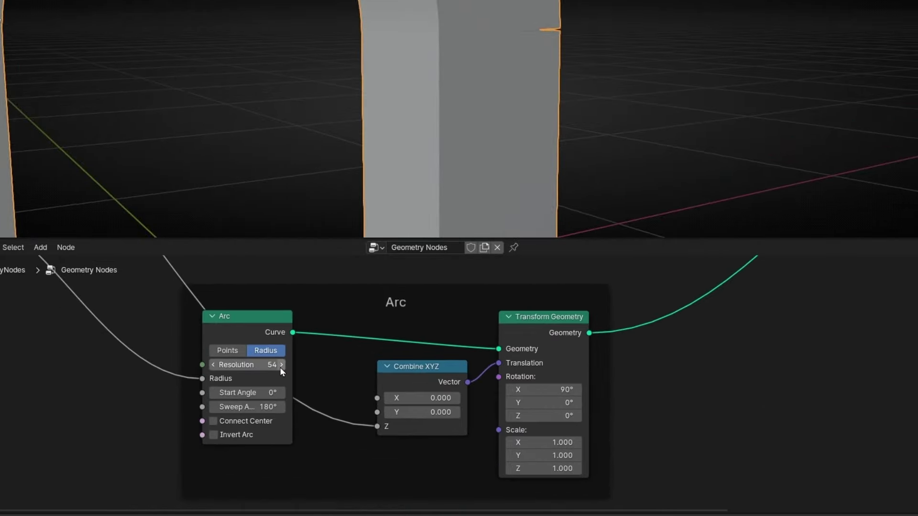
pyautogui.scroll(3, 280, 367)
pyautogui.moveTo(278, 382); pyautogui.dragTo(393, 382, button='middle')
pyautogui.moveTo(459, 163); pyautogui.dragTo(364, 201, button='middle')
pyautogui.moveTo(311, 363); pyautogui.dragTo(318, 363)
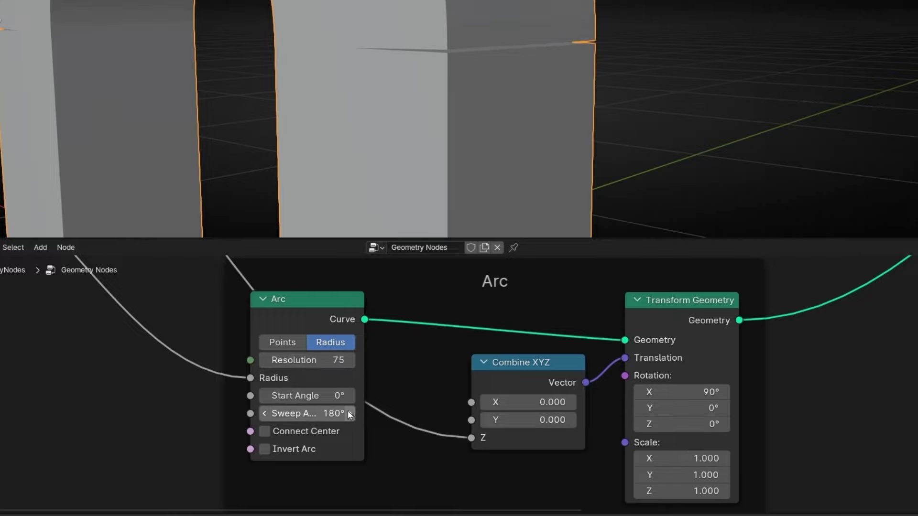
# Step: Try an Arc Start Angle of -0.4° and a Sweep Angle of 181° to close the seams
pyautogui.moveTo(289, 395); pyautogui.dragTo(290, 395)
pyautogui.moveTo(61, 66); pyautogui.dragTo(289, 168, button='middle')
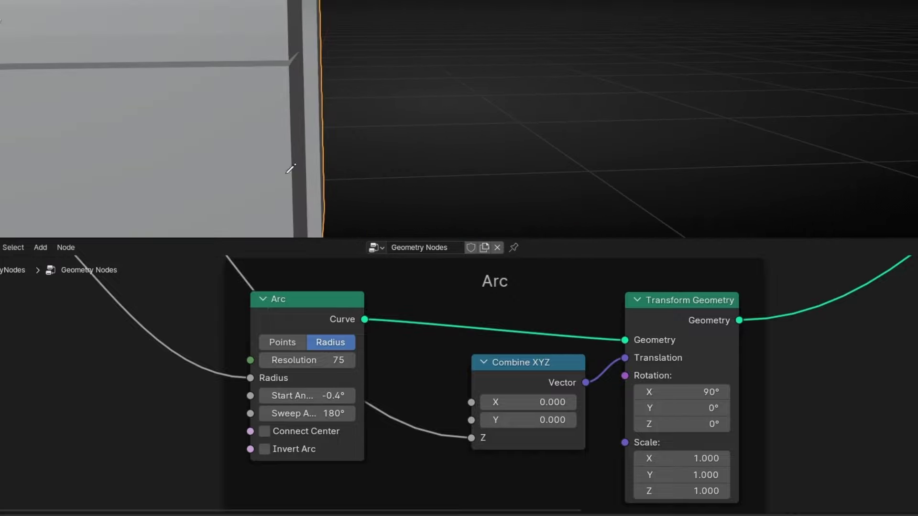
pyautogui.click(351, 414)
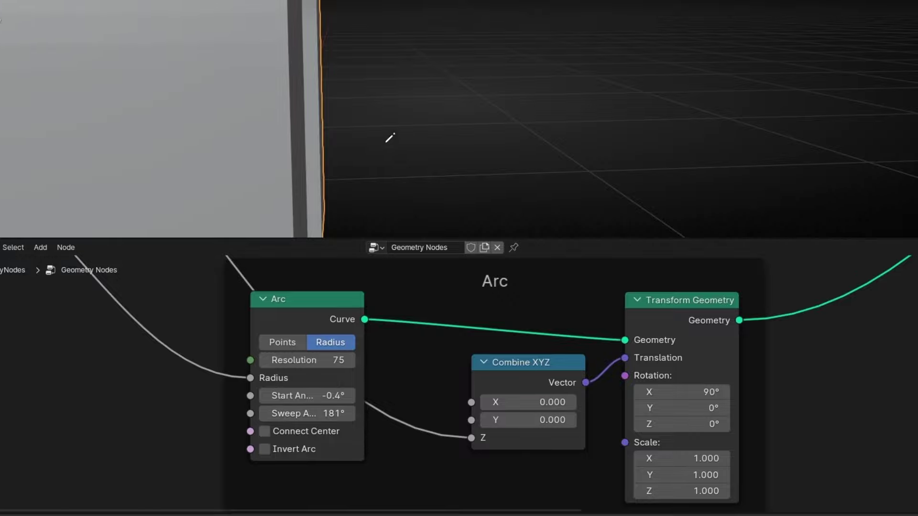
pyautogui.moveTo(389, 137); pyautogui.dragTo(167, 64, button='middle')
# Step: Test the arch joints with a RADIUS of 1.9, and undo the change
pyautogui.moveTo(202, 347); pyautogui.dragTo(585, 511, button='middle')
pyautogui.moveTo(309, 445); pyautogui.dragTo(391, 471, button='middle')
pyautogui.moveTo(328, 371); pyautogui.dragTo(463, 371)
pyautogui.moveTo(382, 201); pyautogui.dragTo(587, 102, button='middle')
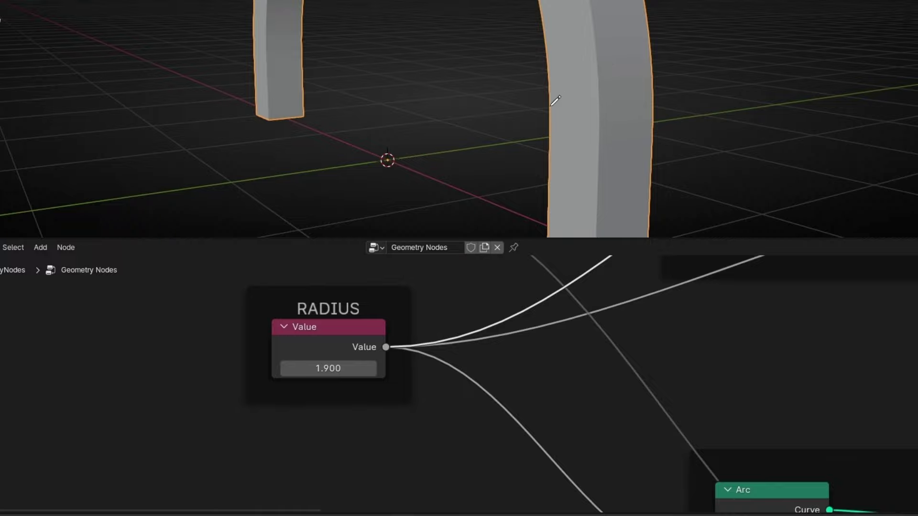
pyautogui.hotkey('ctrl', 'z')
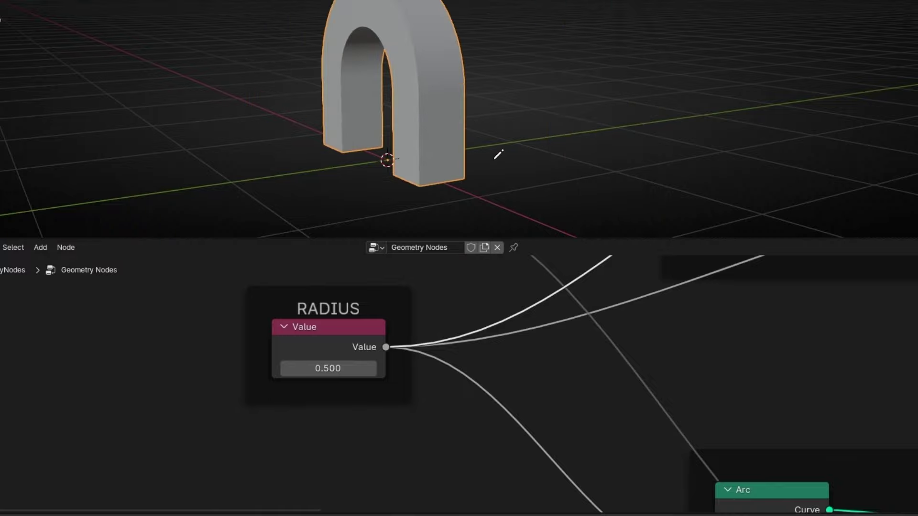
# Step: Reset the Arc node's Start Angle to 0° and look closely at the seam again
pyautogui.moveTo(516, 415); pyautogui.dragTo(166, 462, button='middle')
pyautogui.scroll(3, 451, 384)
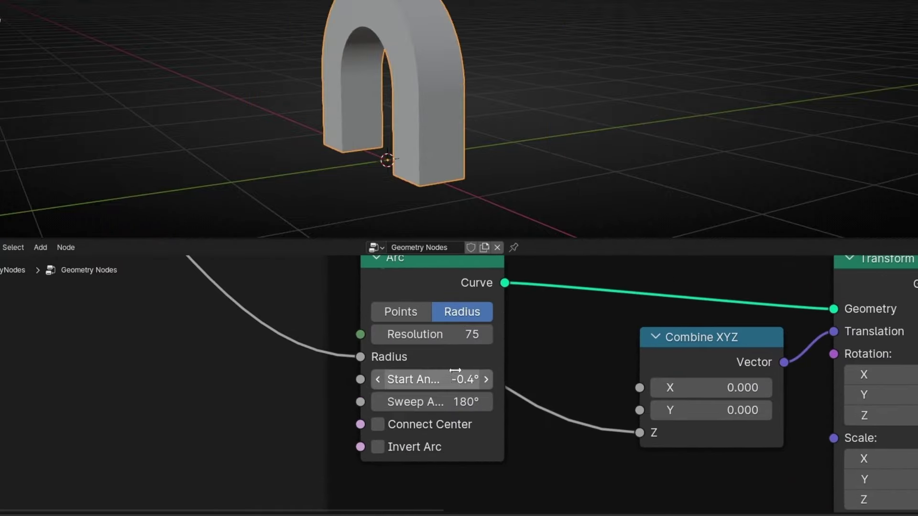
pyautogui.click(455, 374)
pyautogui.write('0')
pyautogui.press('Return')
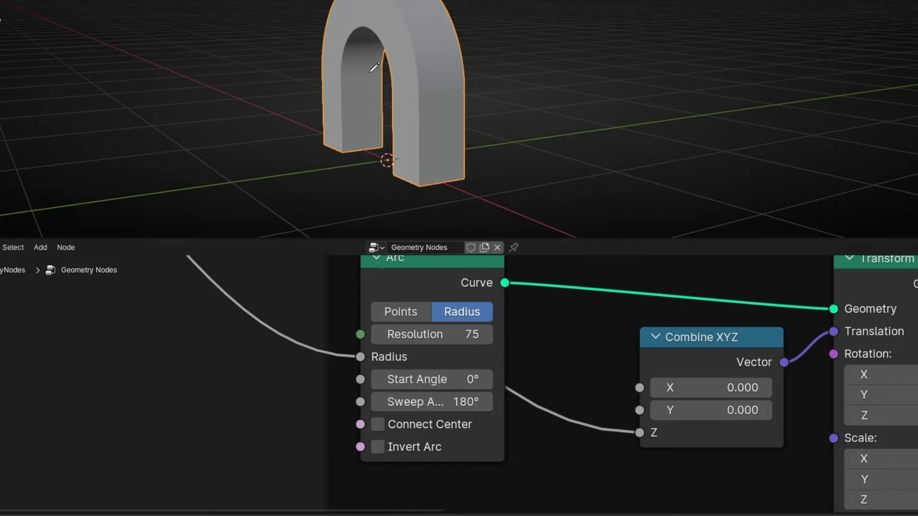
pyautogui.scroll(2, 437, 132)
pyautogui.scroll(2, 432, 136)
# Step: Insert a Merge by Distance node between Join Geometry and Curve to Mesh
pyautogui.moveTo(546, 325); pyautogui.dragTo(135, 354, button='middle')
pyautogui.scroll(-6, 494, 311)
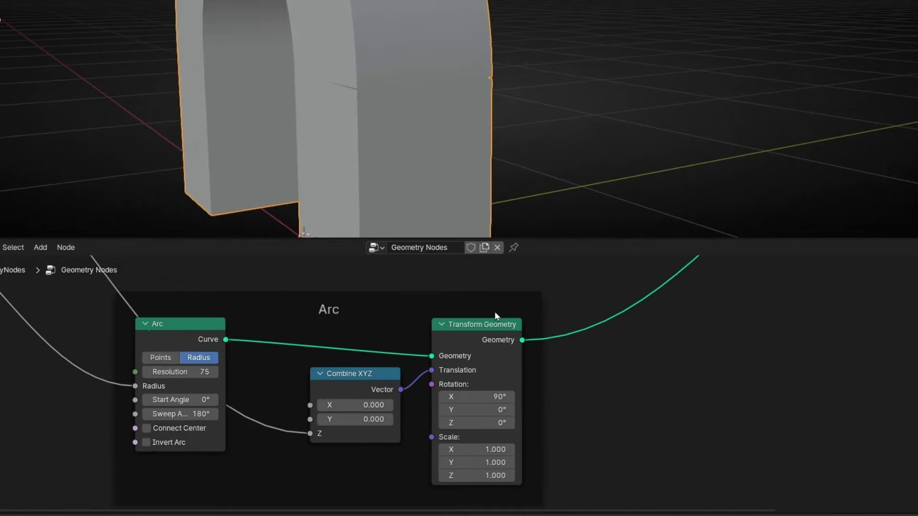
pyautogui.moveTo(642, 322); pyautogui.dragTo(305, 409, button='middle')
pyautogui.scroll(2, 368, 303)
pyautogui.scroll(2, 328, 411)
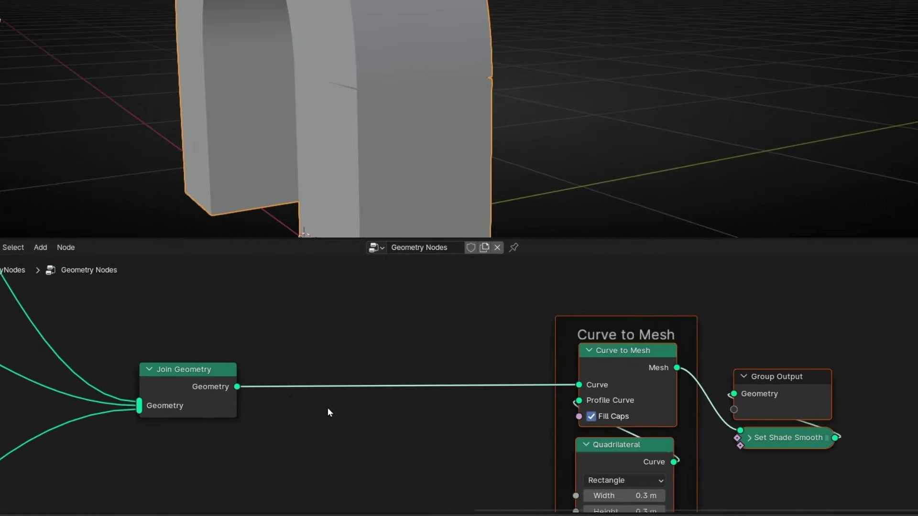
pyautogui.hotkey('shift', 'a')
pyautogui.moveTo(328, 408)
pyautogui.write('merge')
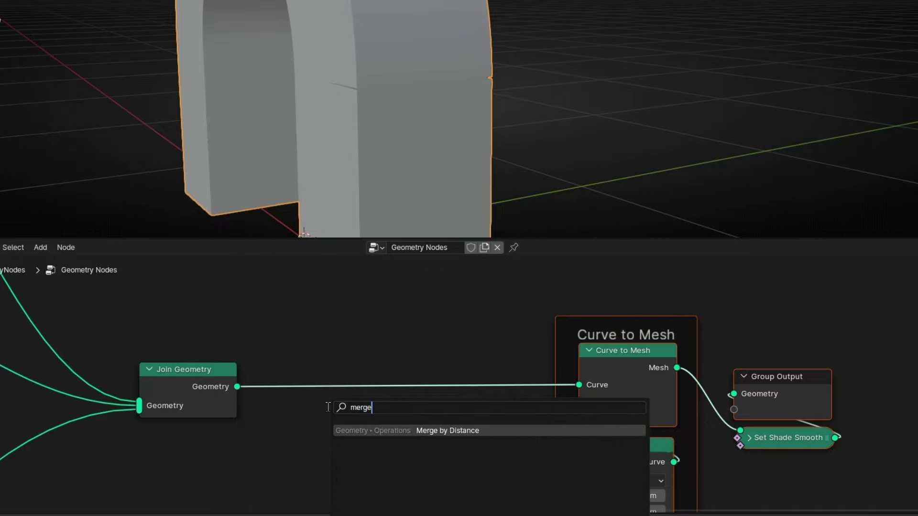
pyautogui.press('Return')
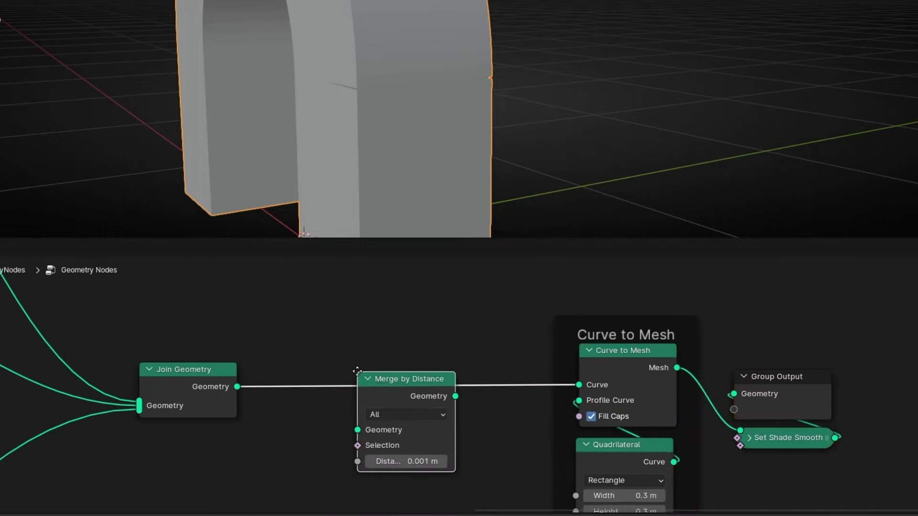
pyautogui.click(358, 355)
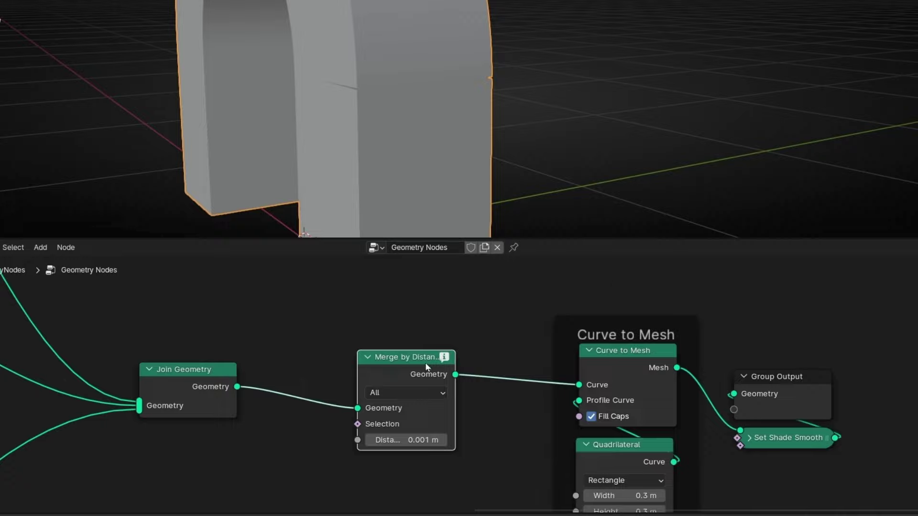
# Step: Move Merge by Distance between Curve to Mesh and Set Shade Smooth, and shift the Curve to Mesh frame closer to Join Geometry
pyautogui.keyDown('alt'); pyautogui.moveTo(427, 367); pyautogui.dragTo(735, 352); pyautogui.keyUp('alt')
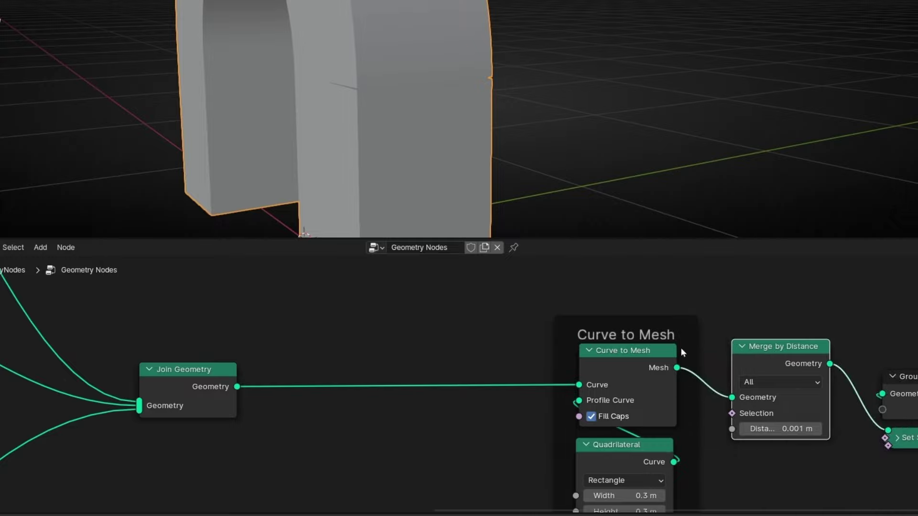
pyautogui.moveTo(605, 326); pyautogui.dragTo(376, 326)
pyautogui.moveTo(765, 346); pyautogui.dragTo(746, 346)
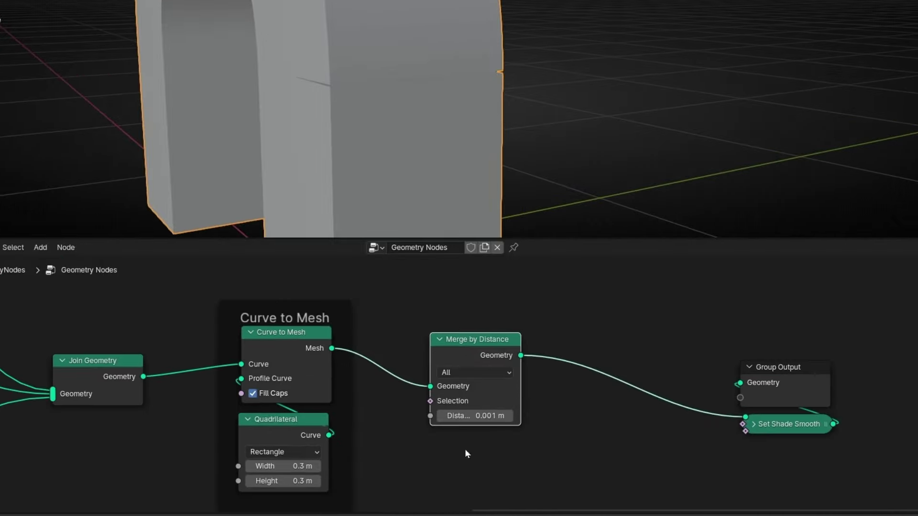
# Step: Mark the seam with a freehand annotation loop and enable Cavity in the viewport shading options
pyautogui.moveTo(452, 67)
pyautogui.mouseDown()
pyautogui.moveTo(335, 43)
pyautogui.moveTo(363, 36)
pyautogui.mouseUp()
pyautogui.click(895, 31)
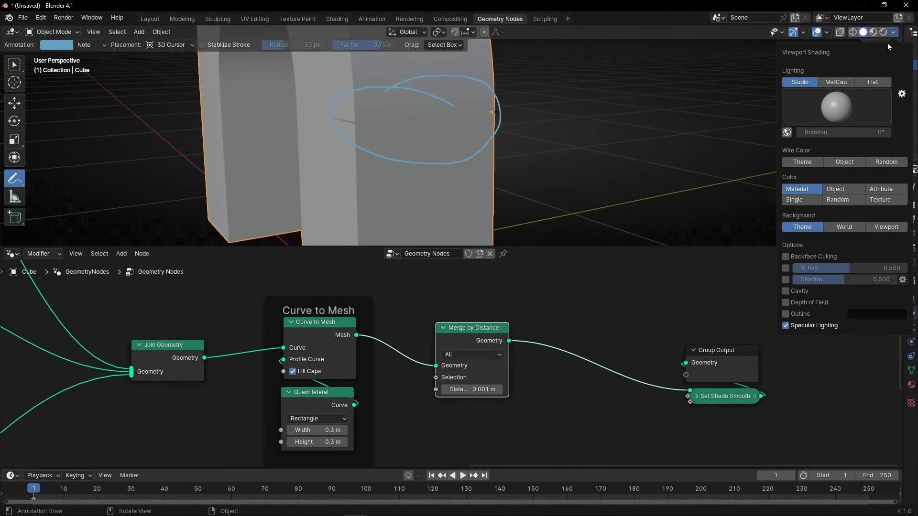
pyautogui.click(785, 291)
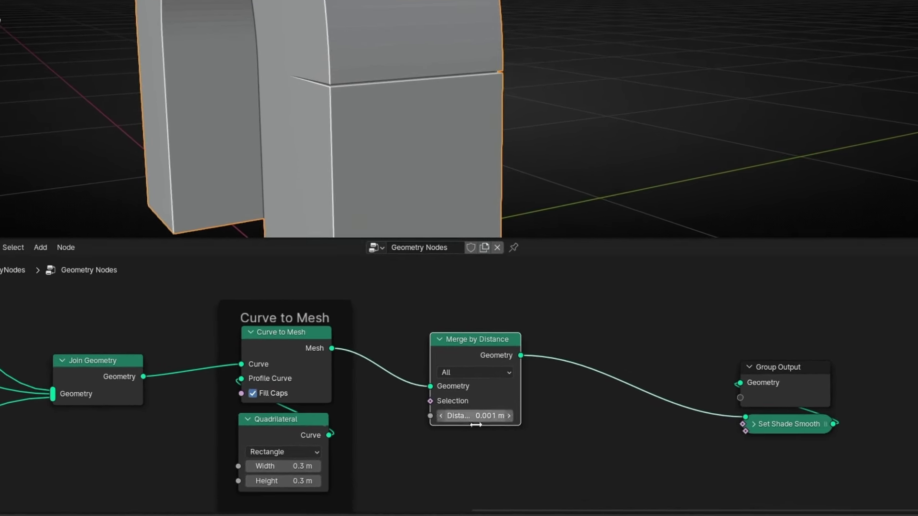
# Step: Try a Merge by Distance value of 0.101 m and check the joint between the arc and the column
pyautogui.click(512, 416)
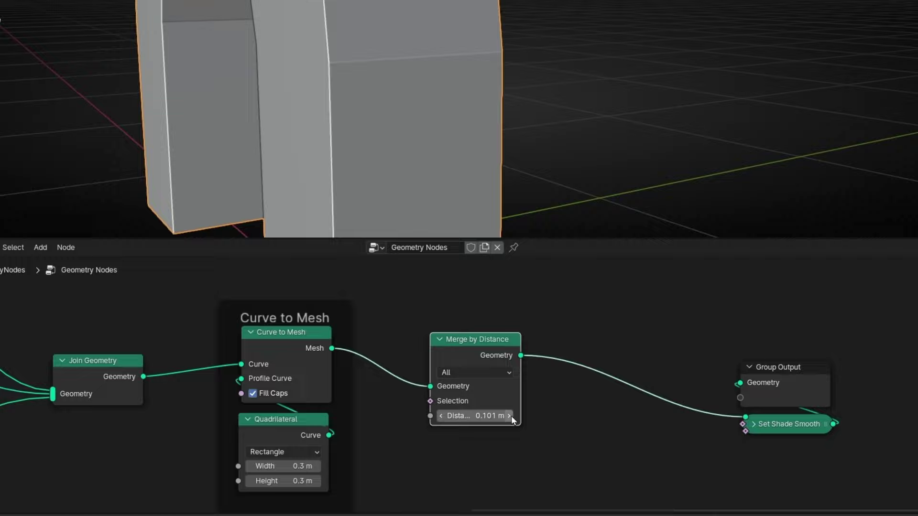
pyautogui.moveTo(392, 102); pyautogui.dragTo(399, 34, button='middle')
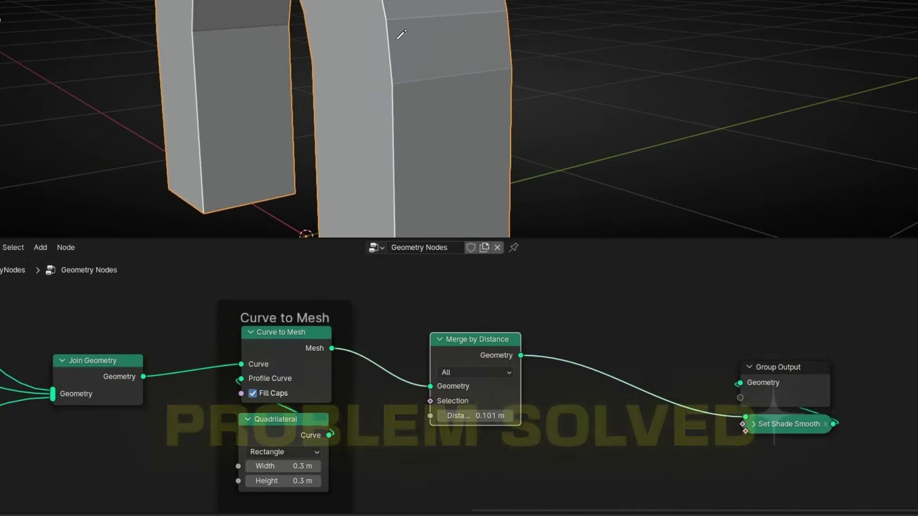
pyautogui.moveTo(257, 334); pyautogui.dragTo(725, 394, button='middle')
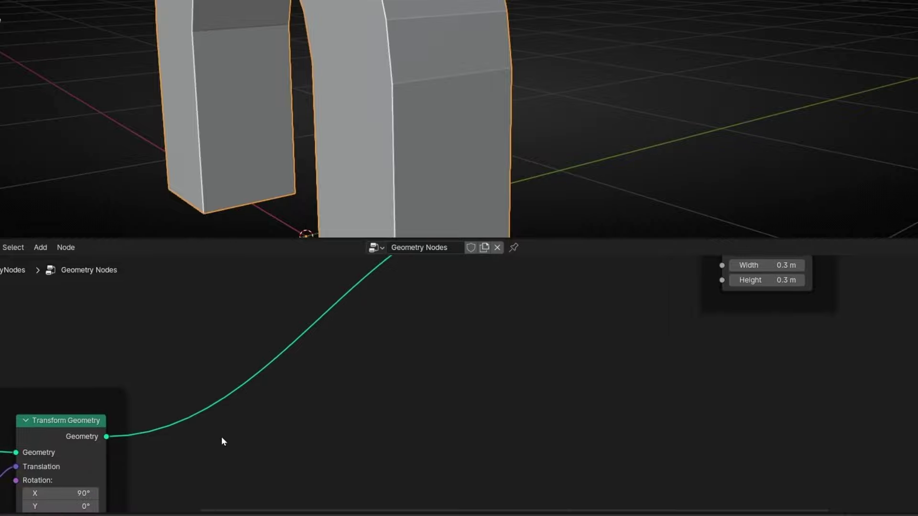
pyautogui.moveTo(221, 438); pyautogui.dragTo(599, 317, button='middle')
pyautogui.moveTo(157, 349); pyautogui.dragTo(581, 344)
pyautogui.moveTo(581, 343); pyautogui.dragTo(247, 468, button='middle')
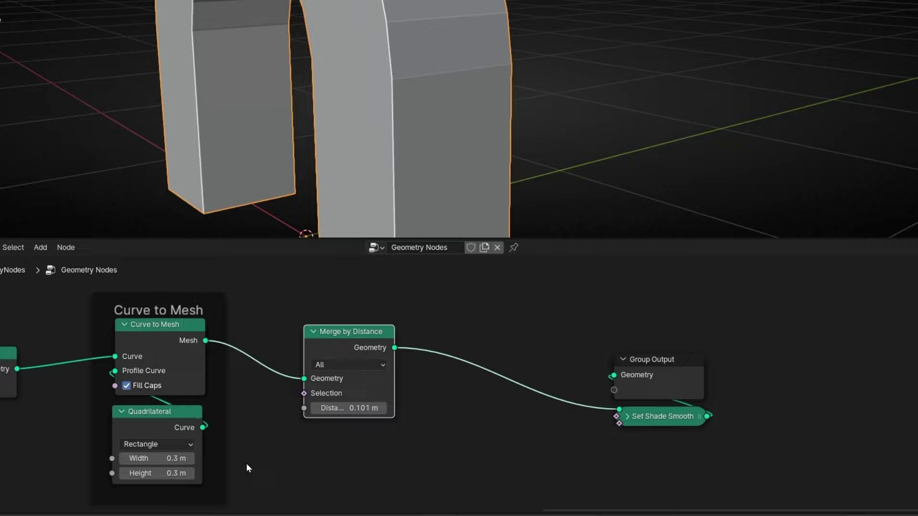
# Step: Compare the seam up close with the Merge by Distance node's Distance at 0 m and at 0.1 m
pyautogui.click(317, 410)
pyautogui.click(317, 410)
pyautogui.scroll(5, 385, 106)
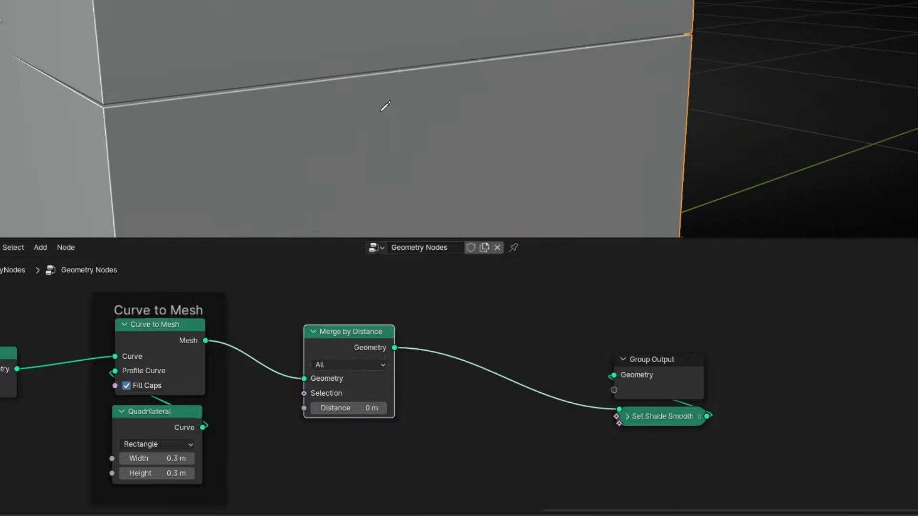
pyautogui.scroll(2, 286, 137)
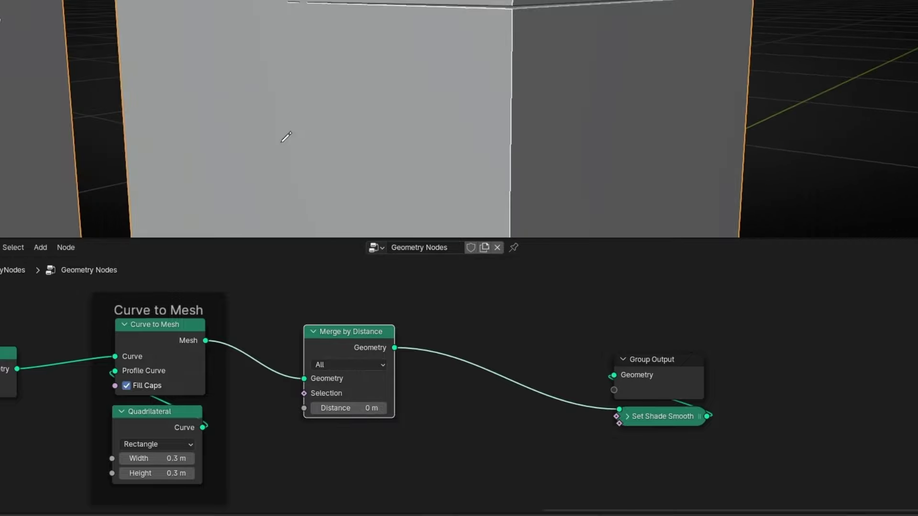
pyautogui.click(384, 410)
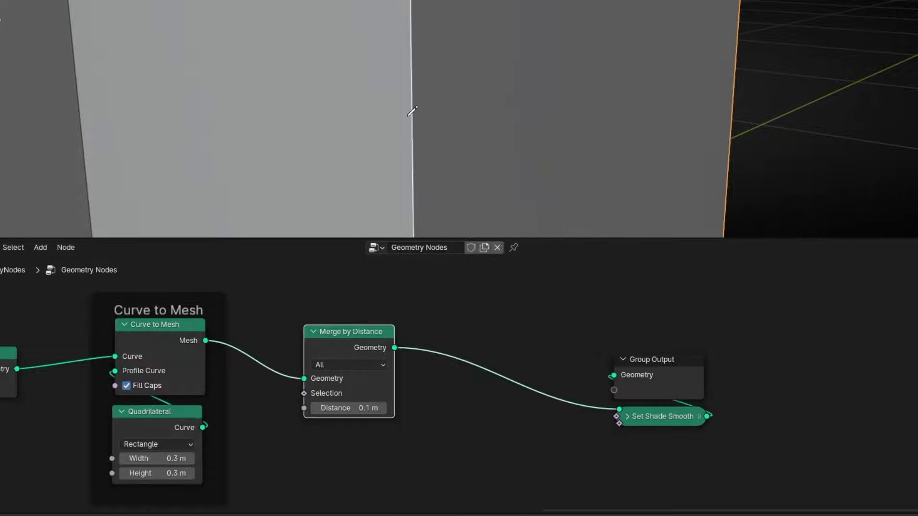
pyautogui.scroll(-3, 412, 106)
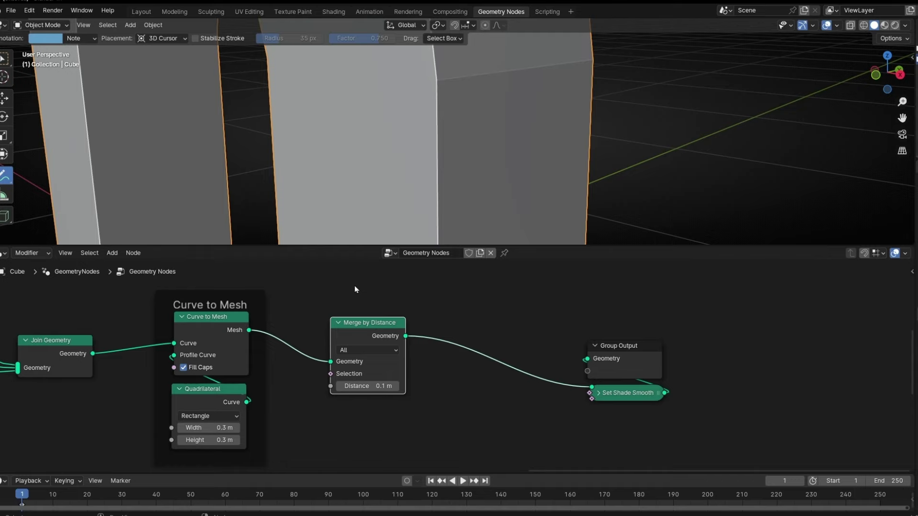
pyautogui.scroll(-6, 423, 176)
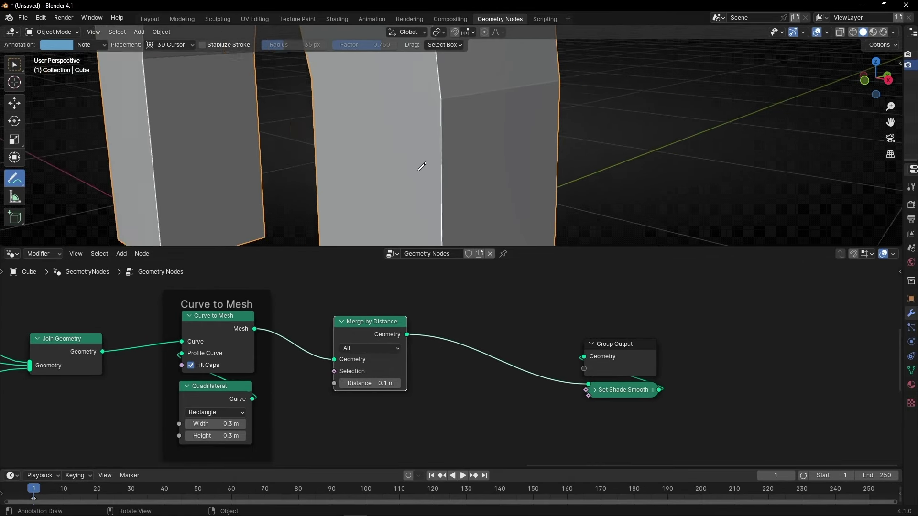
# Step: Raise the Merge by Distance node's Distance in 0.1 m increments to 0.6 m to test its effect on the arch
pyautogui.click(397, 383)
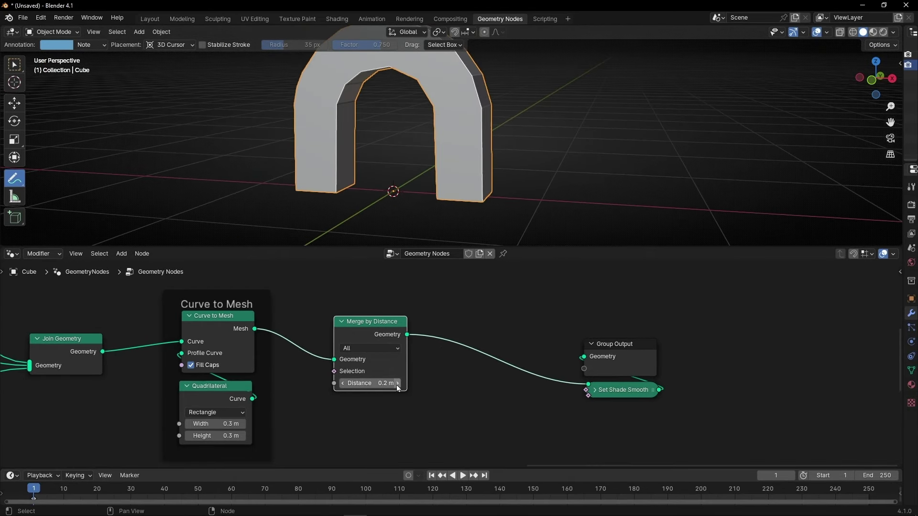
pyautogui.click(398, 382)
pyautogui.click(397, 383)
pyautogui.click(397, 383)
pyautogui.click(397, 383)
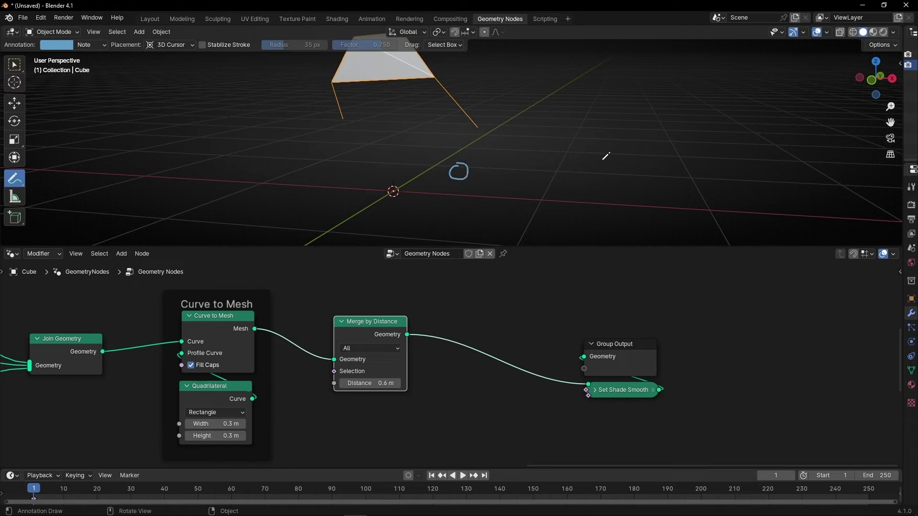
# Step: Sketch an annotation beside the arch showing two points joined by a line and merged into a middle point, and remove it
pyautogui.moveTo(603, 159); pyautogui.dragTo(597, 159)
pyautogui.moveTo(476, 174); pyautogui.dragTo(530, 173)
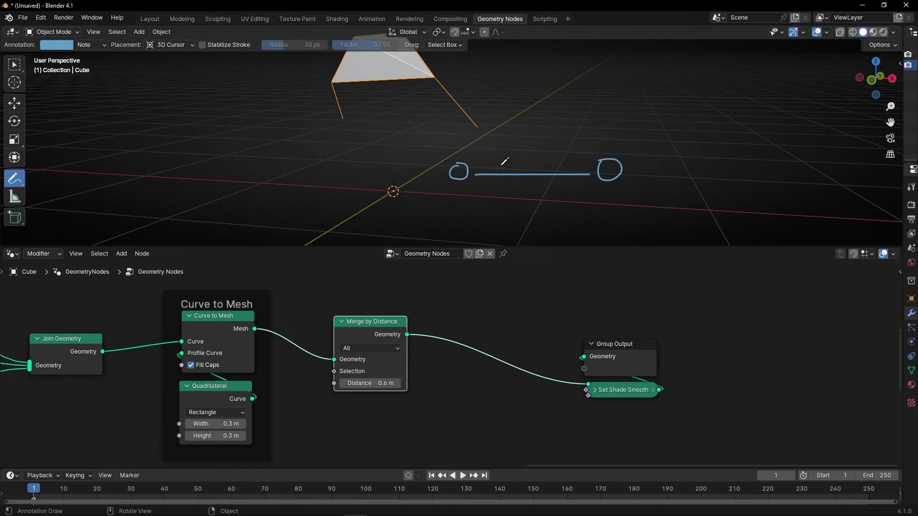
pyautogui.moveTo(535, 169)
pyautogui.mouseDown()
pyautogui.moveTo(549, 191)
pyautogui.moveTo(534, 170)
pyautogui.mouseUp()
pyautogui.moveTo(482, 149); pyautogui.dragTo(447, 192)
pyautogui.moveTo(444, 155); pyautogui.dragTo(479, 193)
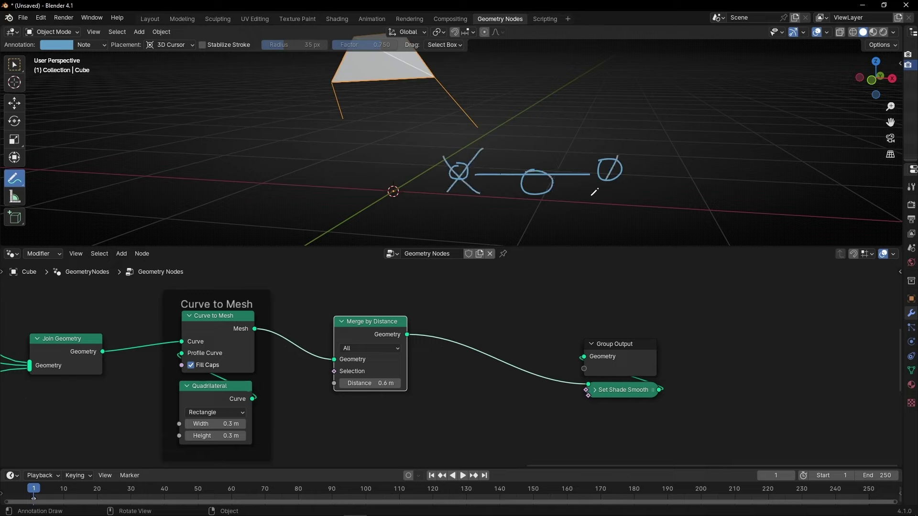
pyautogui.moveTo(591, 195); pyautogui.dragTo(580, 201)
pyautogui.moveTo(580, 161)
pyautogui.mouseDown()
pyautogui.moveTo(668, 199)
pyautogui.moveTo(579, 161)
pyautogui.moveTo(568, 165)
pyautogui.mouseUp()
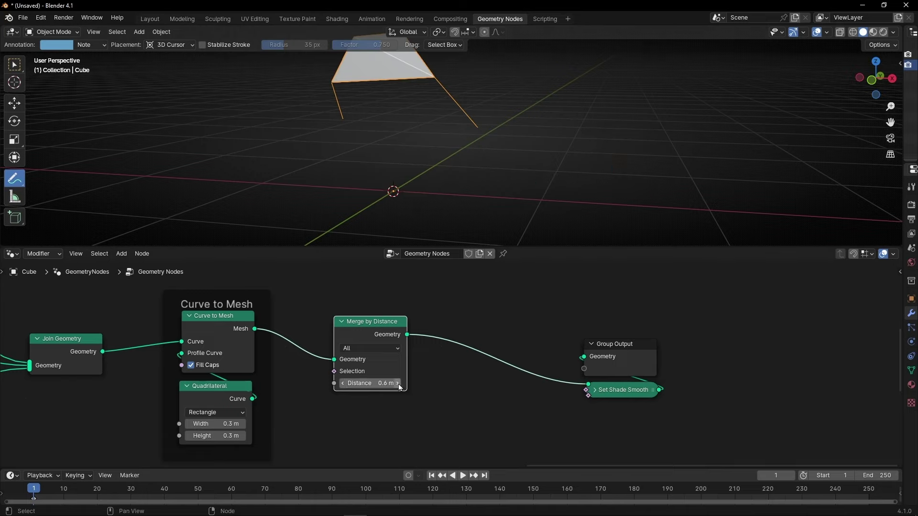
# Step: Increase the merge Distance further in 0.1 m increments to 1.3 m, testing how far the mesh collapses
pyautogui.click(398, 384)
pyautogui.click(398, 384)
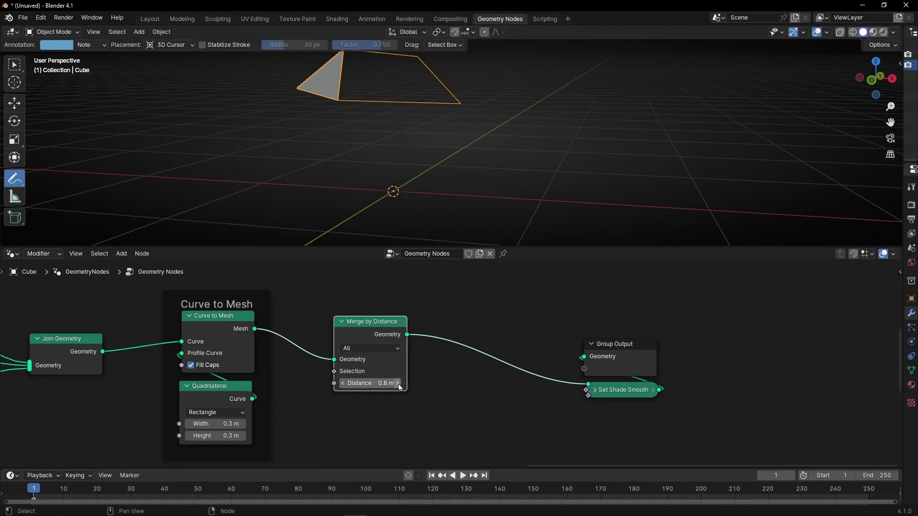
pyautogui.click(398, 384)
pyautogui.click(398, 384)
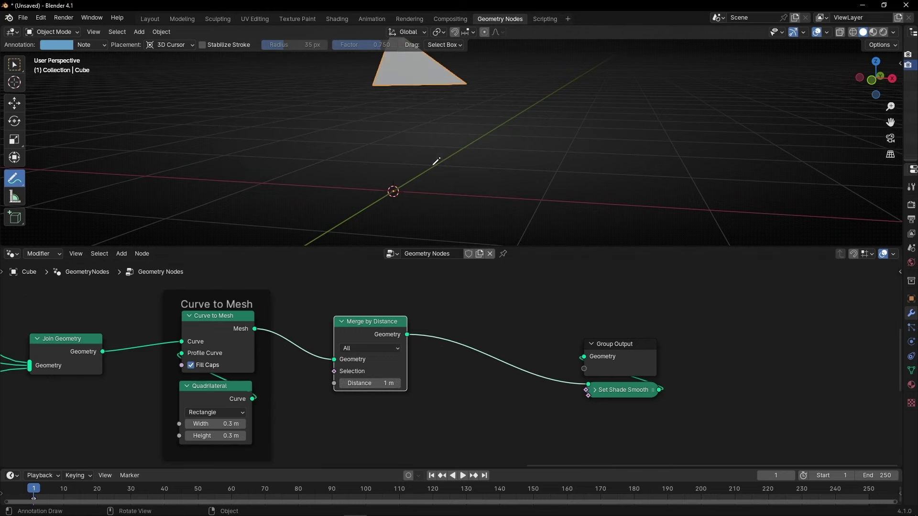
pyautogui.click(397, 384)
pyautogui.click(398, 384)
pyautogui.click(397, 384)
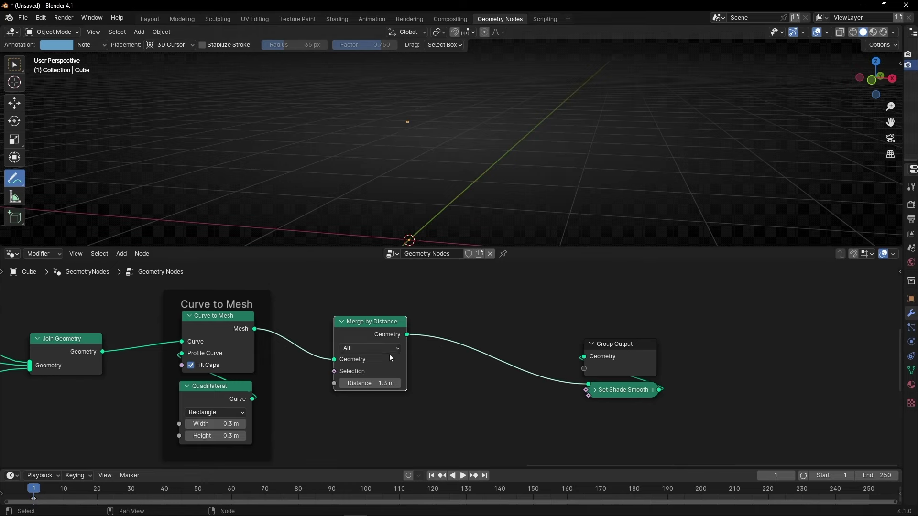
# Step: Set the merge Distance to 0 m, inspect the seam up close, and set the Distance to 0.1 m
pyautogui.moveTo(388, 382); pyautogui.dragTo(325, 382)
pyautogui.scroll(3, 556, 182)
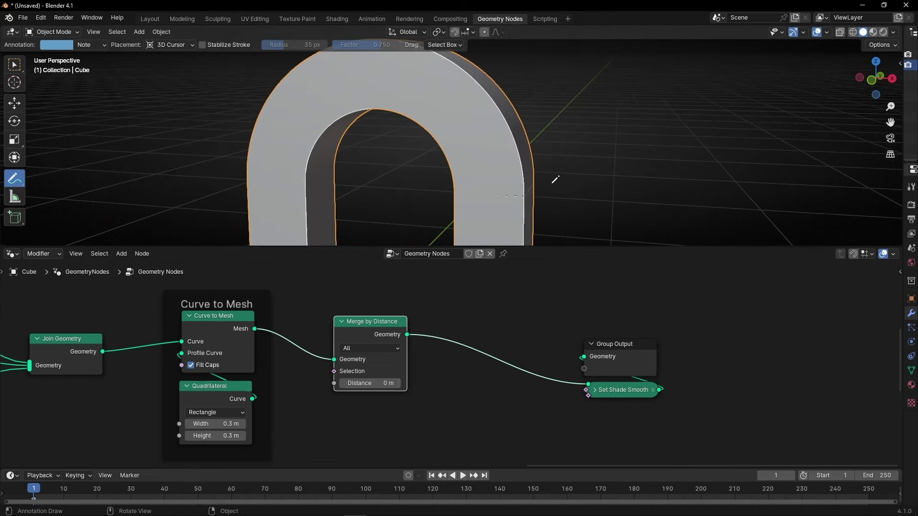
pyautogui.scroll(6, 546, 228)
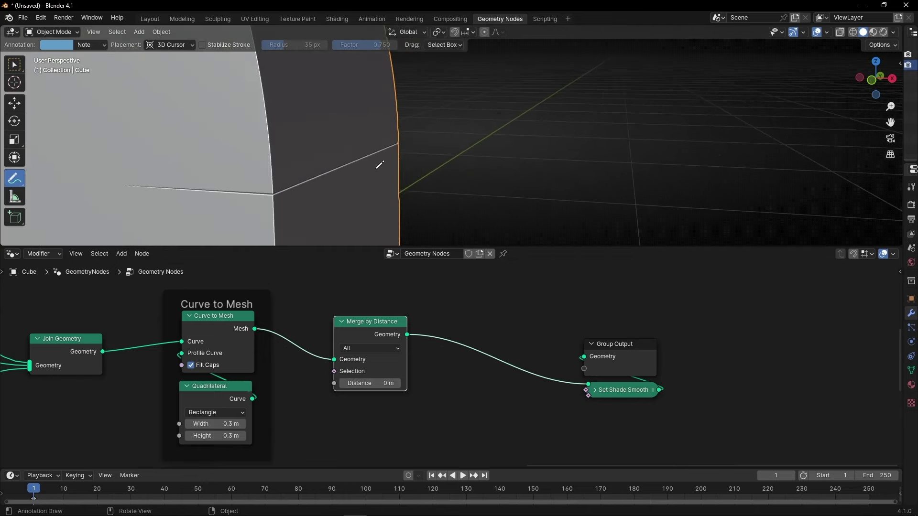
pyautogui.keyDown('shift'); pyautogui.moveTo(423, 129); pyautogui.dragTo(444, 128, button='middle'); pyautogui.keyUp('shift')
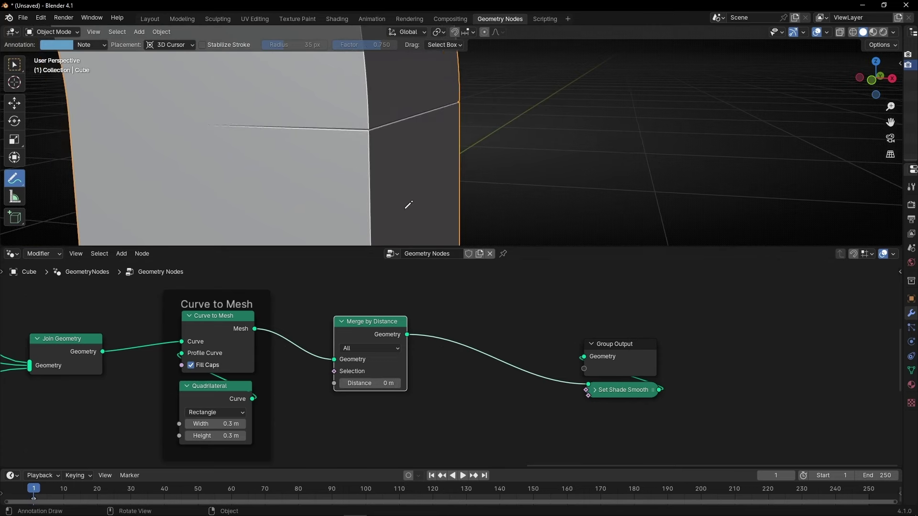
pyautogui.moveTo(388, 383); pyautogui.dragTo(394, 382)
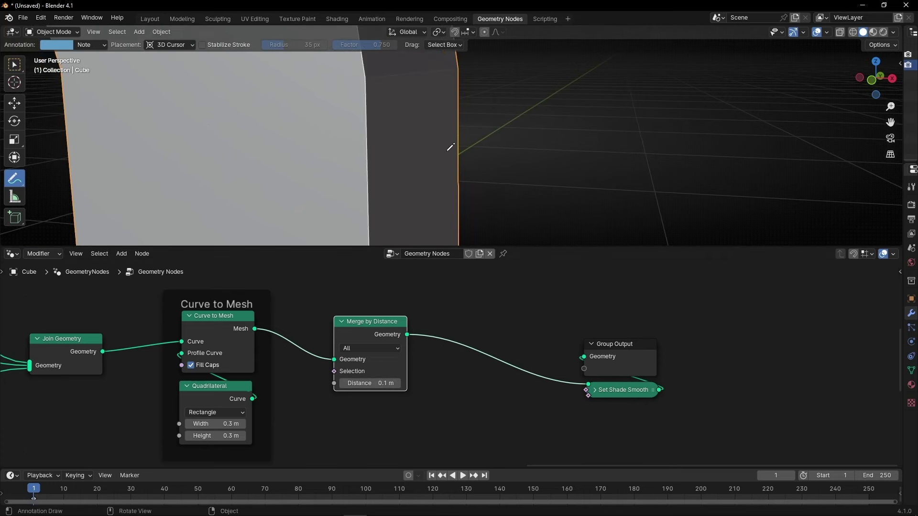
pyautogui.press('Home')
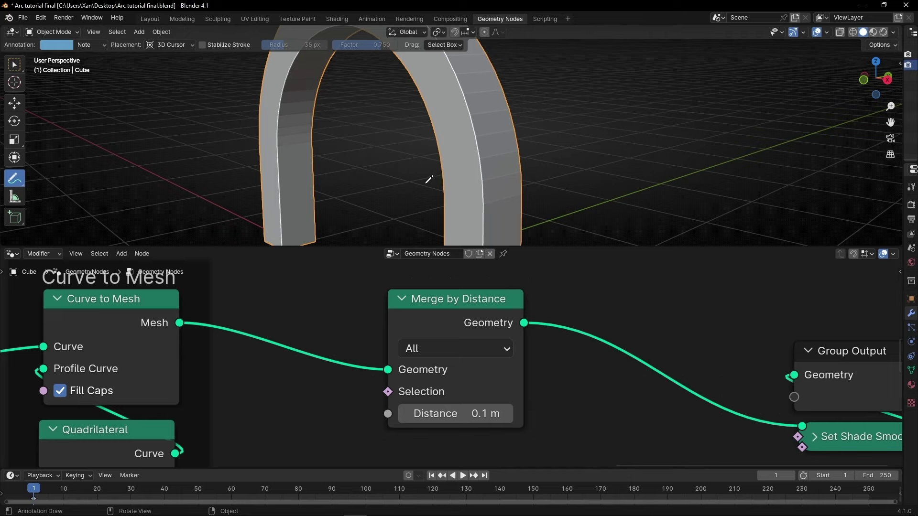
# Step: Mute and unmute the Merge by Distance node to compare the arch with and without merging
pyautogui.click(474, 311)
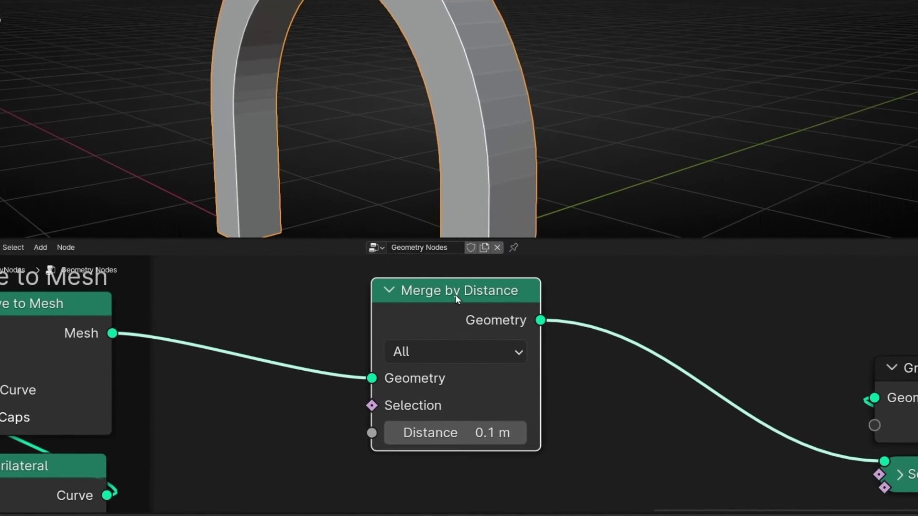
pyautogui.press('m')
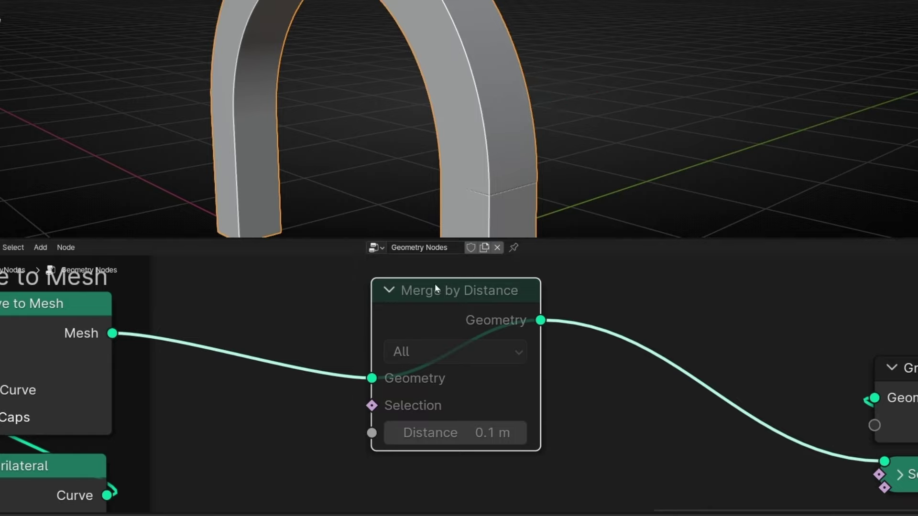
pyautogui.press('m')
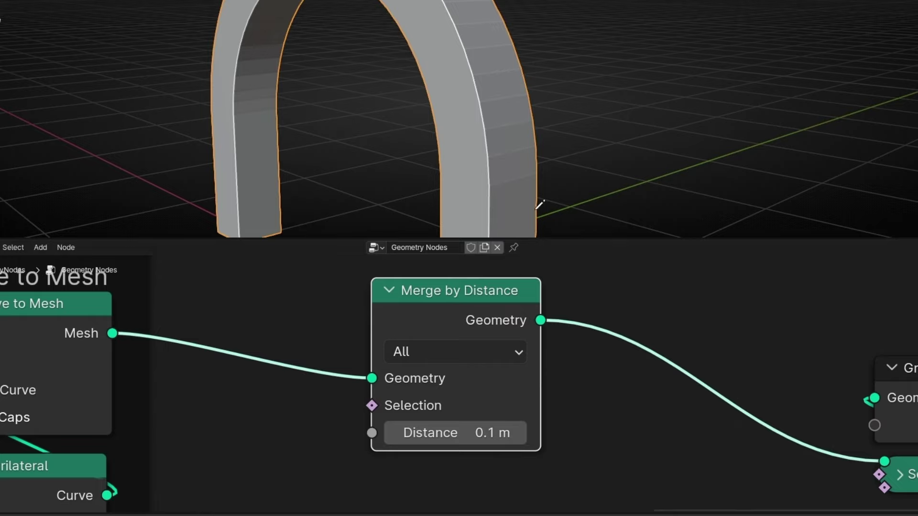
# Step: Test the merge Distance at 0.2 m and 0 m, and return it to 0.1 m
pyautogui.click(521, 433)
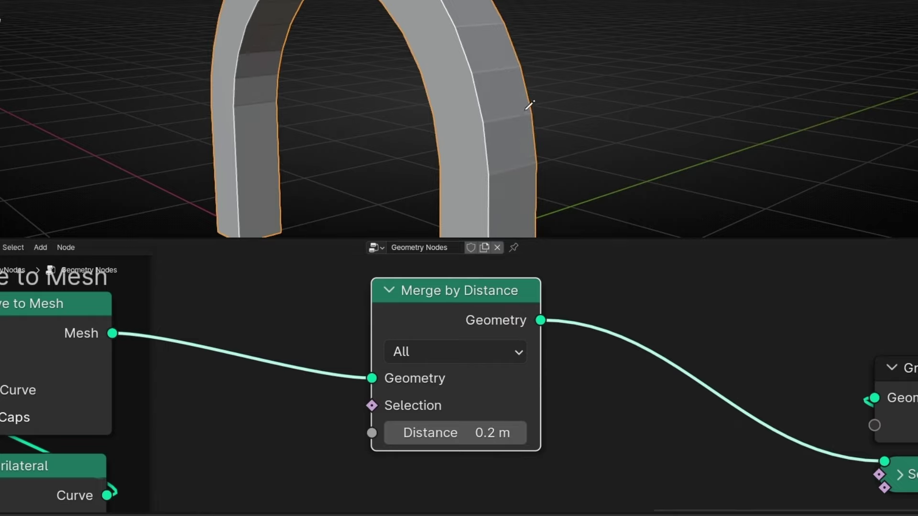
pyautogui.click(393, 433)
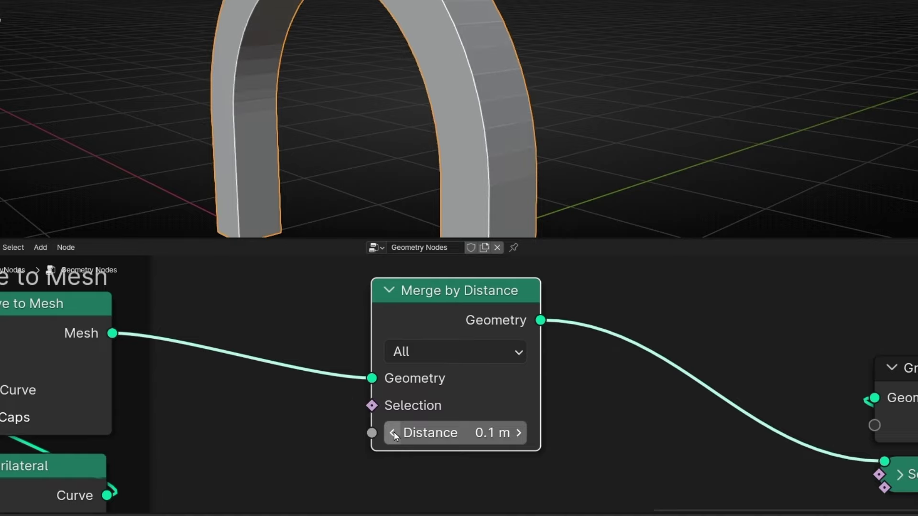
pyautogui.click(393, 433)
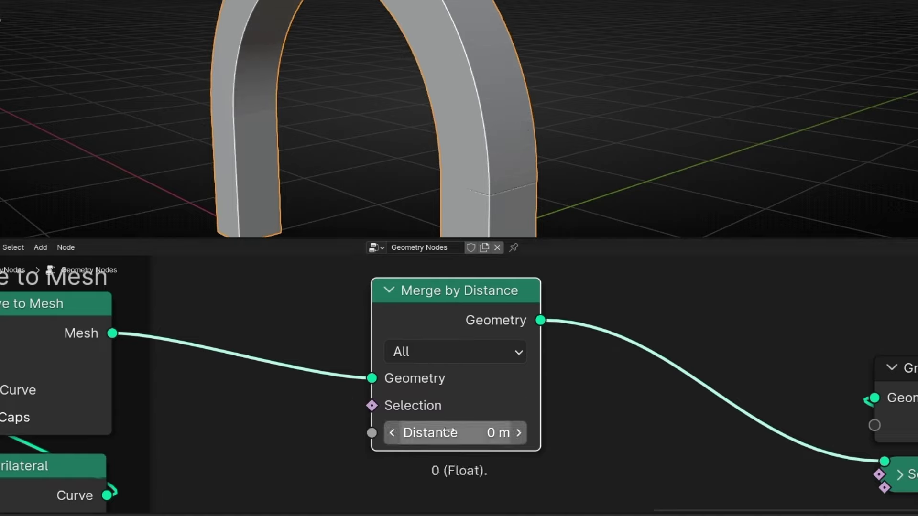
pyautogui.click(518, 433)
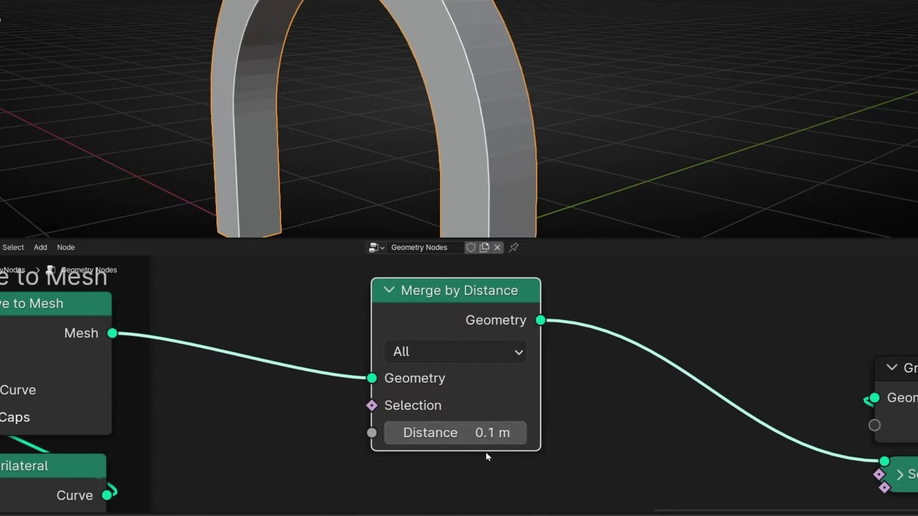
# Step: Set the Merge by Distance node's Distance to 0.01 m and check the whole arch
pyautogui.click(464, 440)
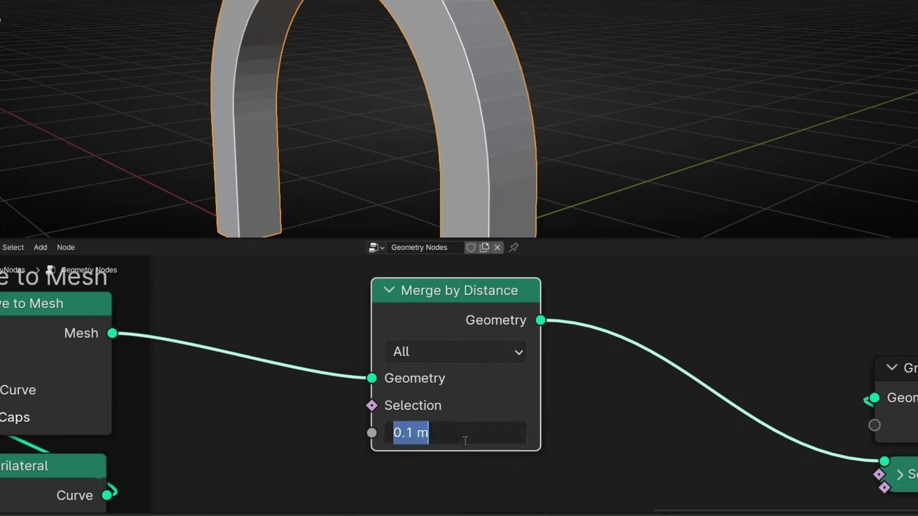
pyautogui.write('0.01')
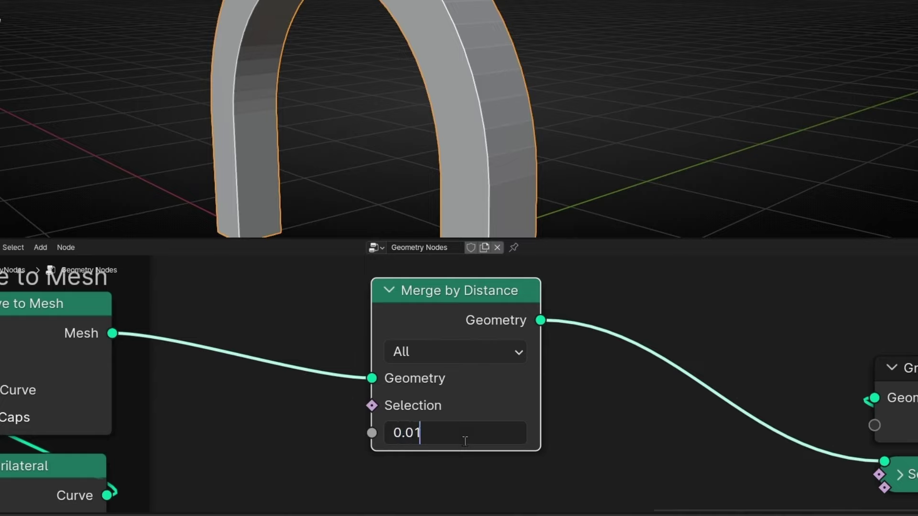
pyautogui.press('Return')
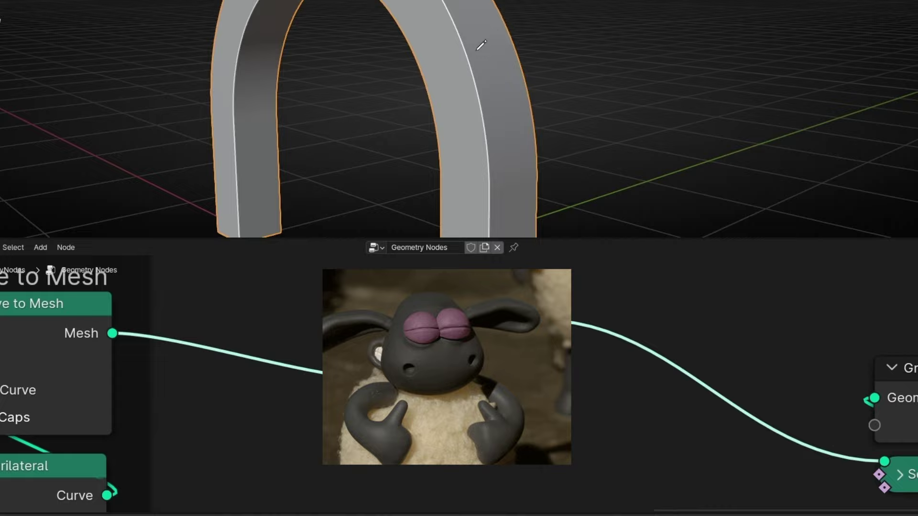
pyautogui.moveTo(493, 137); pyautogui.dragTo(440, 158, button='middle')
pyautogui.scroll(-4, 461, 353)
pyautogui.moveTo(383, 366); pyautogui.dragTo(703, 329, button='middle')
pyautogui.scroll(-10, 637, 332)
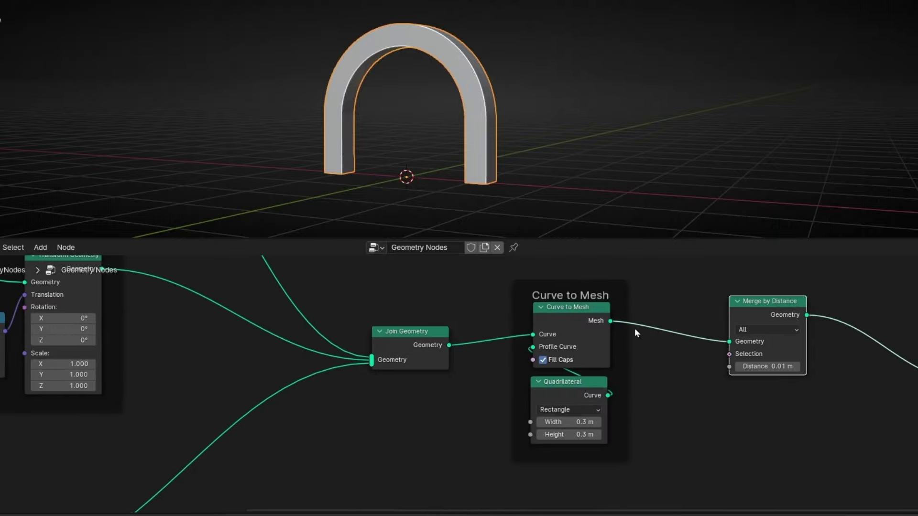
# Step: Test the arch proportions by varying the shared values, ending with HEIGHT at 1.100 and RADIUS at 1.000
pyautogui.moveTo(389, 358); pyautogui.dragTo(728, 354, button='middle')
pyautogui.scroll(8, 246, 368)
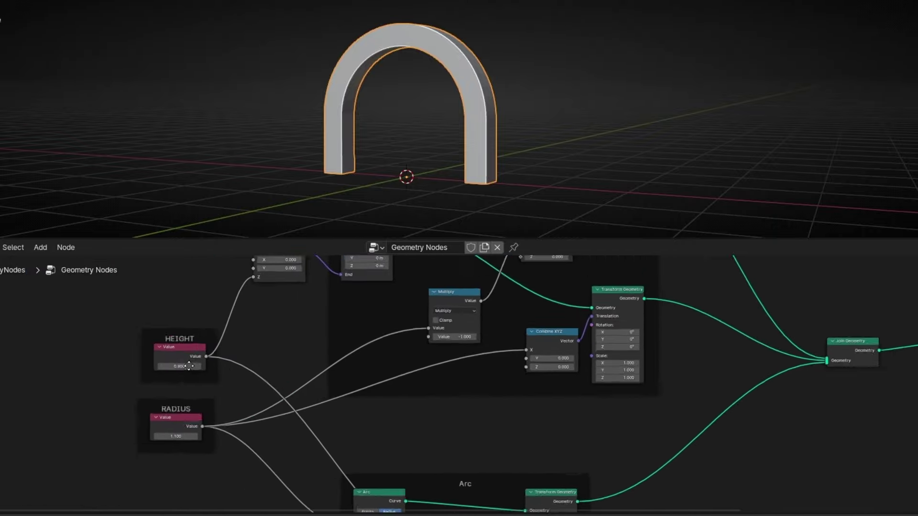
pyautogui.moveTo(202, 370); pyautogui.dragTo(461, 358, button='middle')
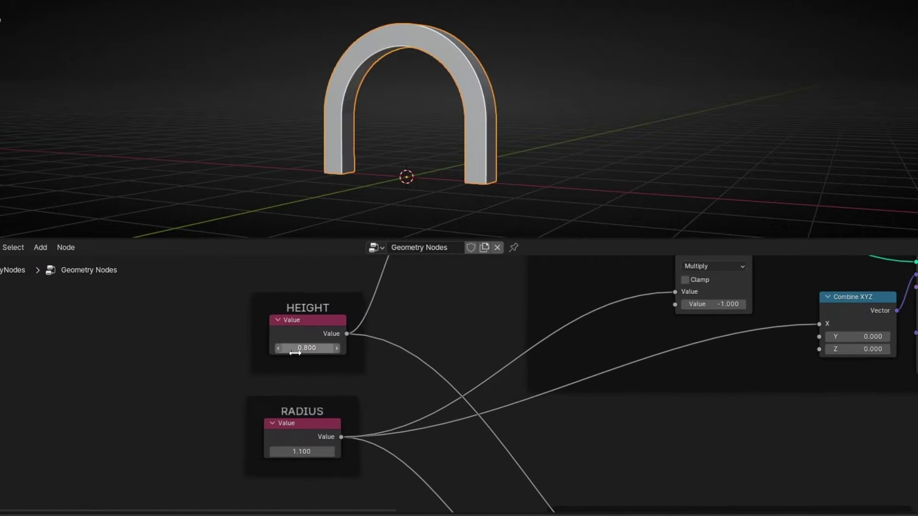
pyautogui.moveTo(295, 353); pyautogui.dragTo(311, 340)
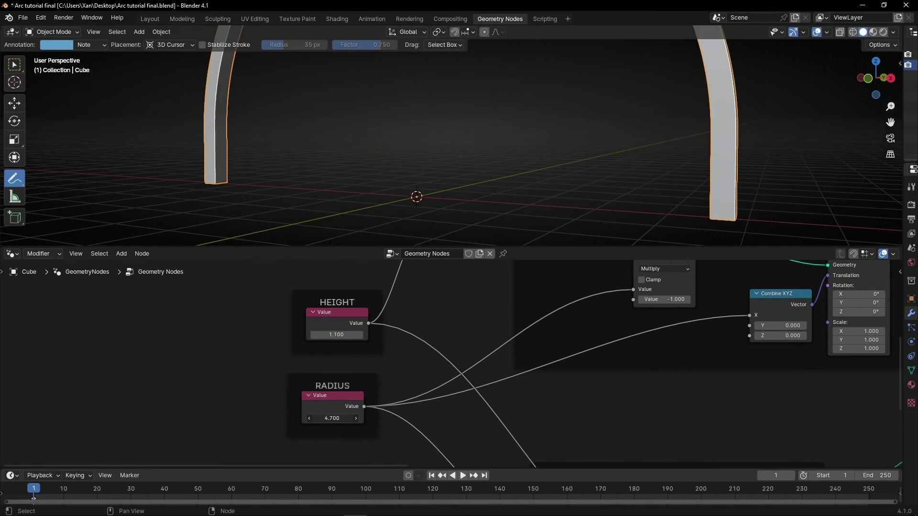
pyautogui.moveTo(331, 419); pyautogui.dragTo(283, 419)
pyautogui.moveTo(375, 227); pyautogui.dragTo(412, 209, button='middle')
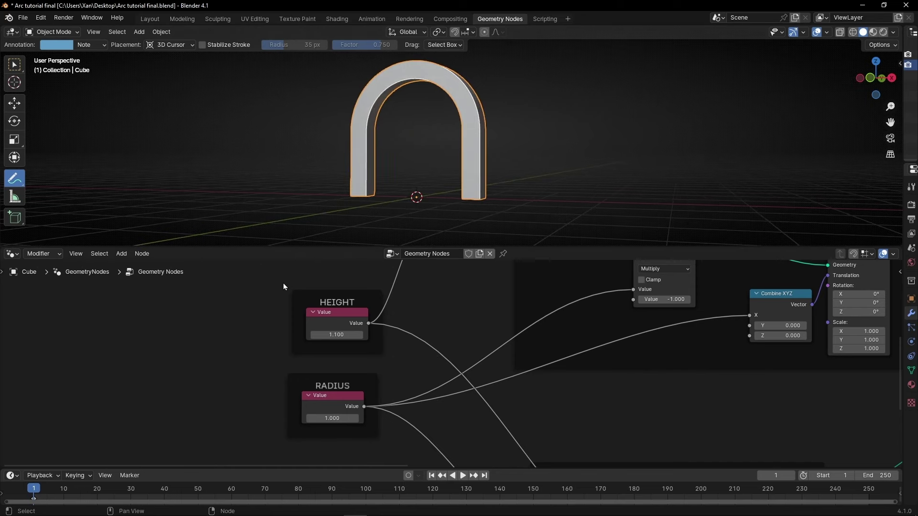
# Step: Widen the properties area to show the modifier settings and add a Group Input node beside the HEIGHT and RADIUS frames
pyautogui.moveTo(496, 356); pyautogui.dragTo(430, 343, button='middle')
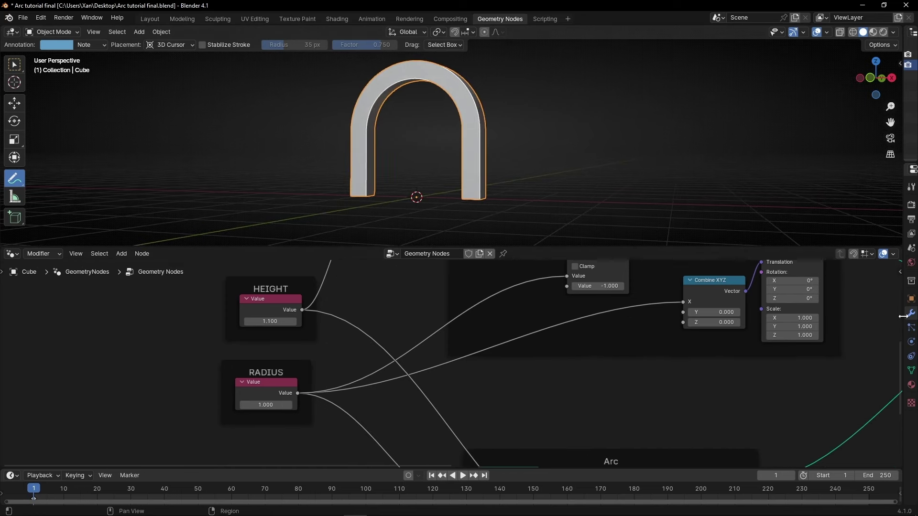
pyautogui.moveTo(903, 319); pyautogui.dragTo(761, 320)
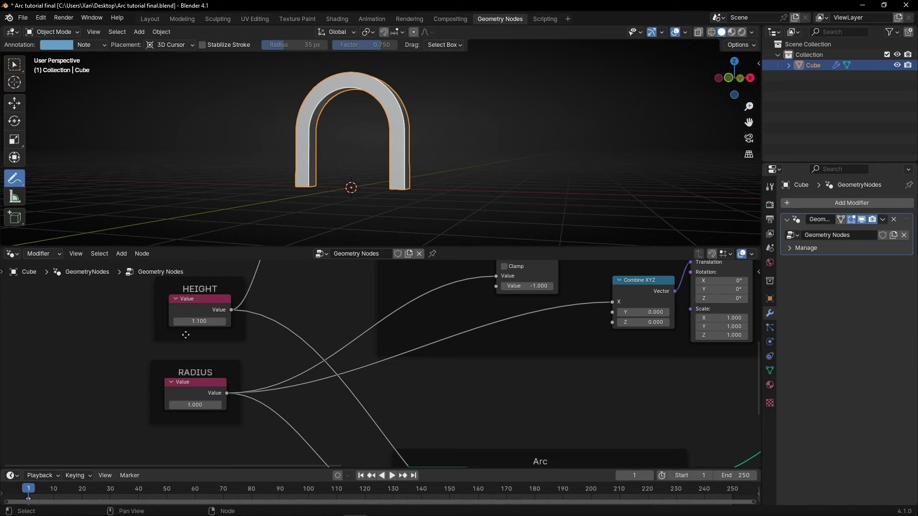
pyautogui.moveTo(185, 335); pyautogui.dragTo(440, 349, button='middle')
pyautogui.scroll(1, 311, 347)
pyautogui.hotkey('shift', 'a')
pyautogui.write('g')
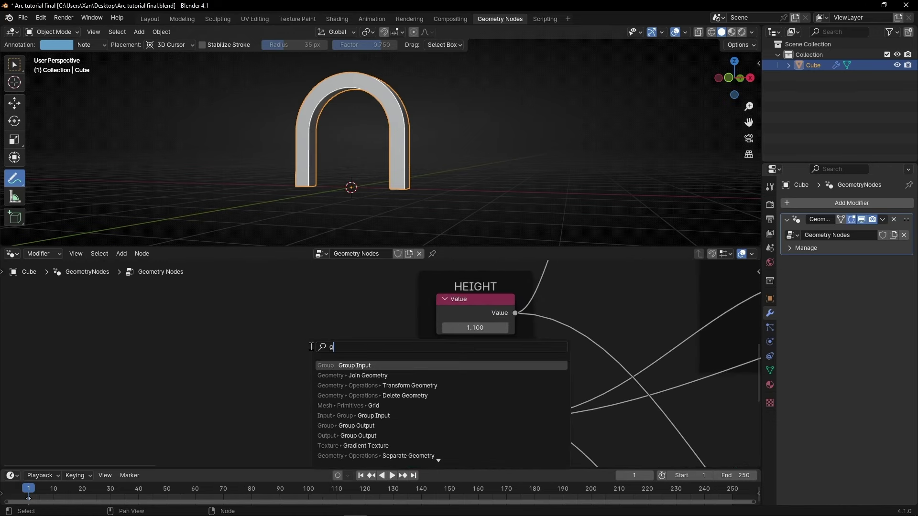
pyautogui.write('roup')
pyautogui.press('Return')
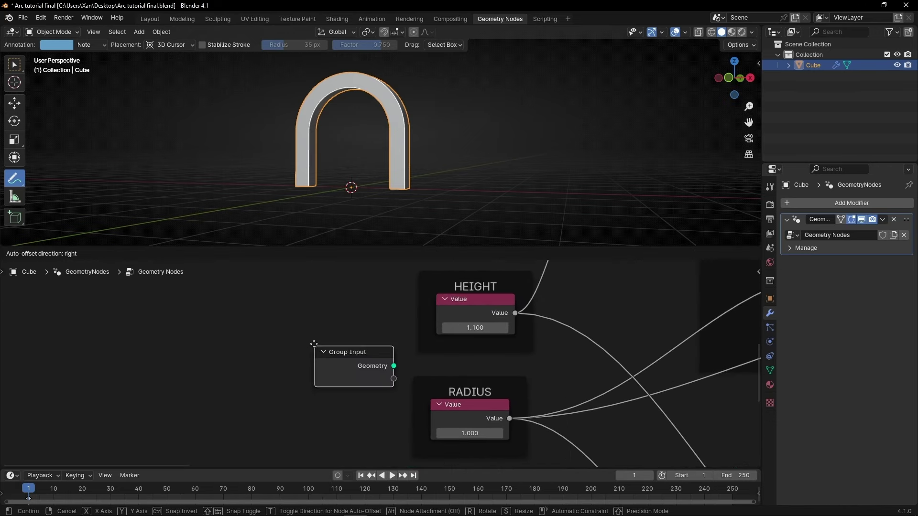
pyautogui.click(208, 301)
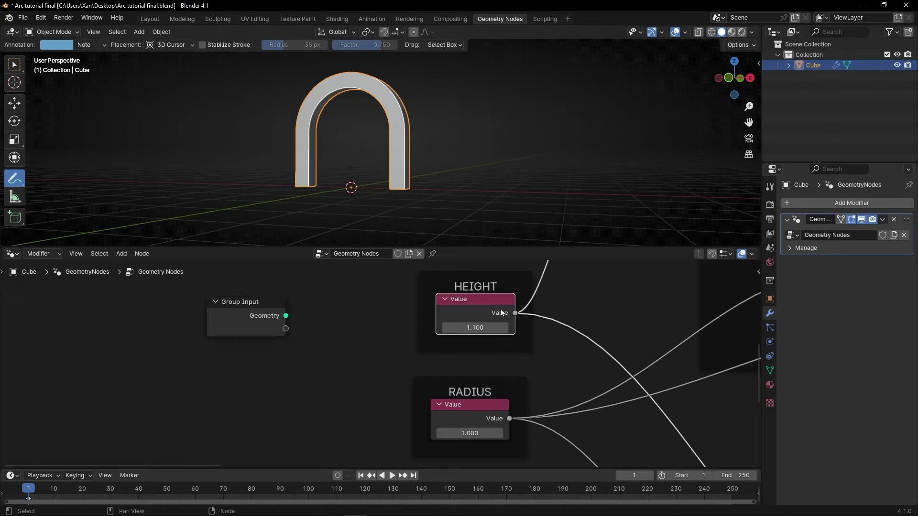
# Step: Add a Math node with the Add operation next to the HEIGHT frame
pyautogui.moveTo(502, 311); pyautogui.dragTo(335, 361, button='middle')
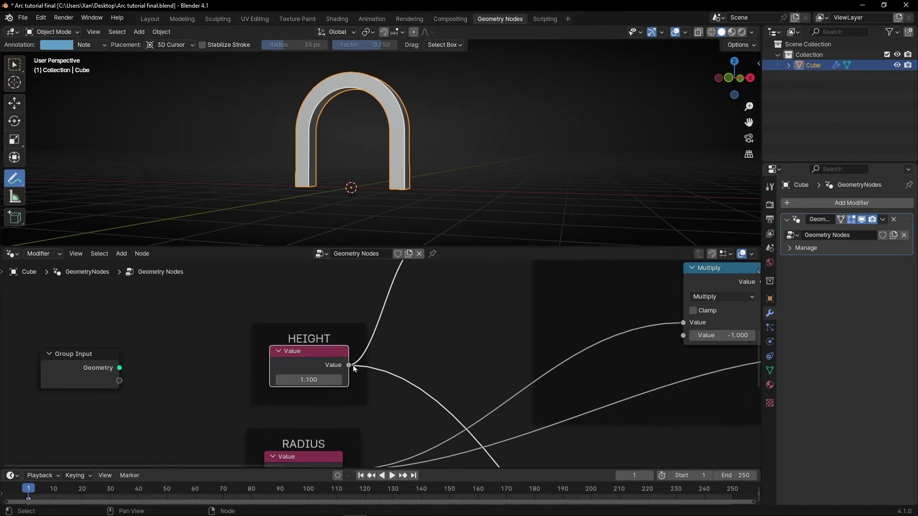
pyautogui.hotkey('shift', 'a')
pyautogui.write('add')
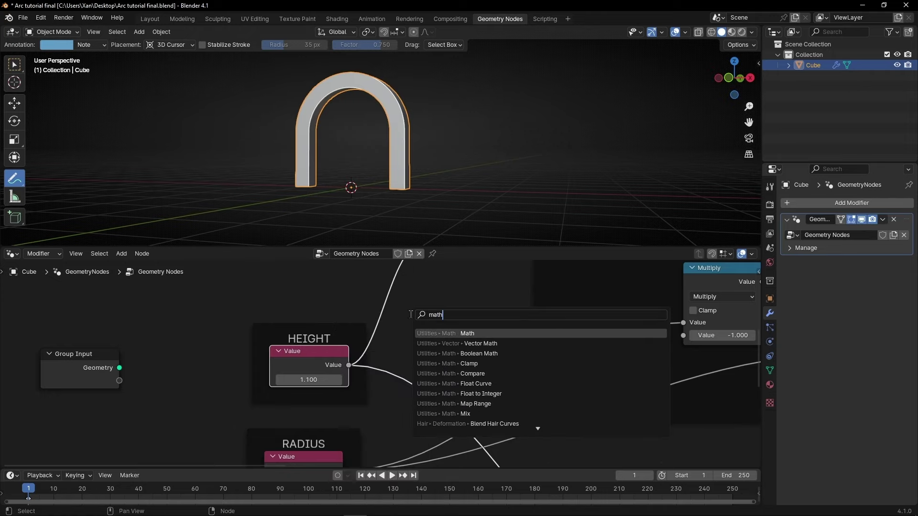
pyautogui.press('Return')
pyautogui.click(410, 284)
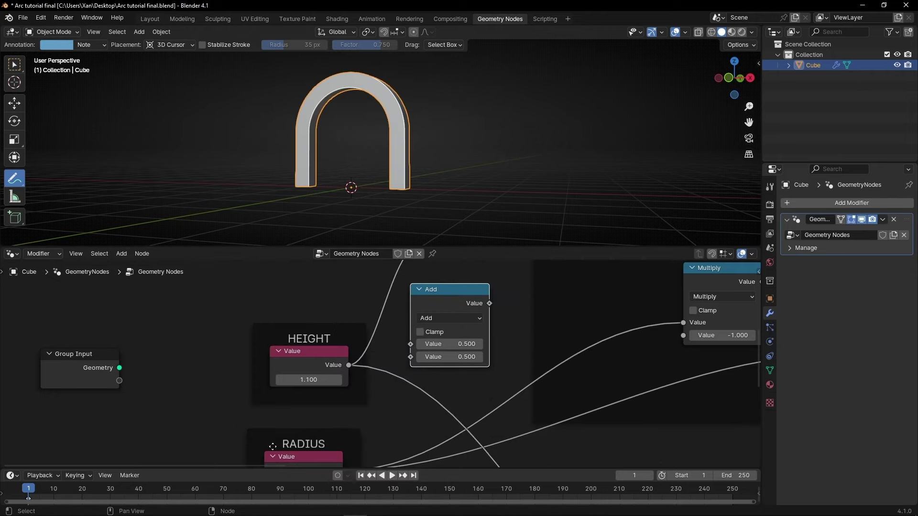
# Step: Replace the HEIGHT Value node with the Add node, feeding both height links from it, with its second value at 0
pyautogui.hotkey('ctrl', 'space')
pyautogui.moveTo(590, 197); pyautogui.dragTo(506, 128)
pyautogui.moveTo(443, 272); pyautogui.dragTo(198, 164, button='middle')
pyautogui.moveTo(560, 474); pyautogui.dragTo(147, 130)
pyautogui.click(134, 150)
pyautogui.press('x')
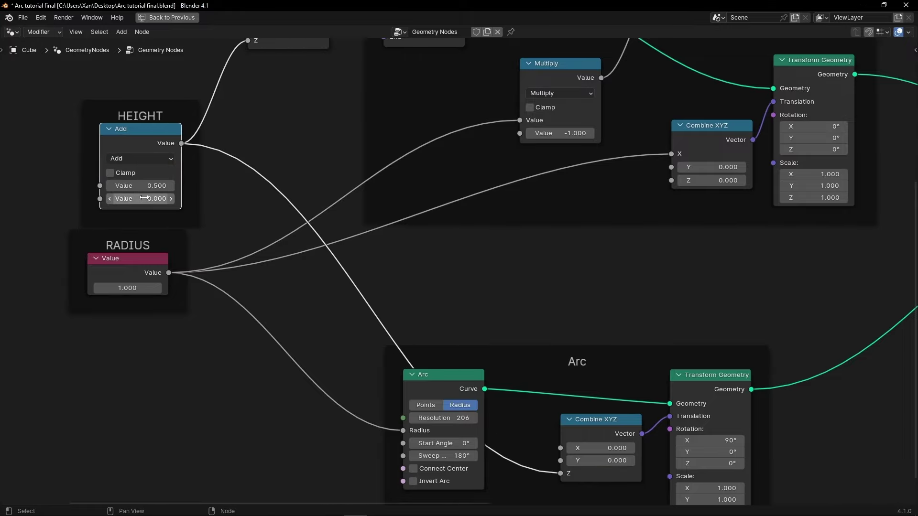
pyautogui.press('BackSpace')
# Step: Insert a second Add node after RADIUS and route its output to the Multiply node, the lower Combine XYZ X and the Arc Radius
pyautogui.moveTo(143, 196); pyautogui.dragTo(380, 260, button='middle')
pyautogui.hotkey('shift', 'a')
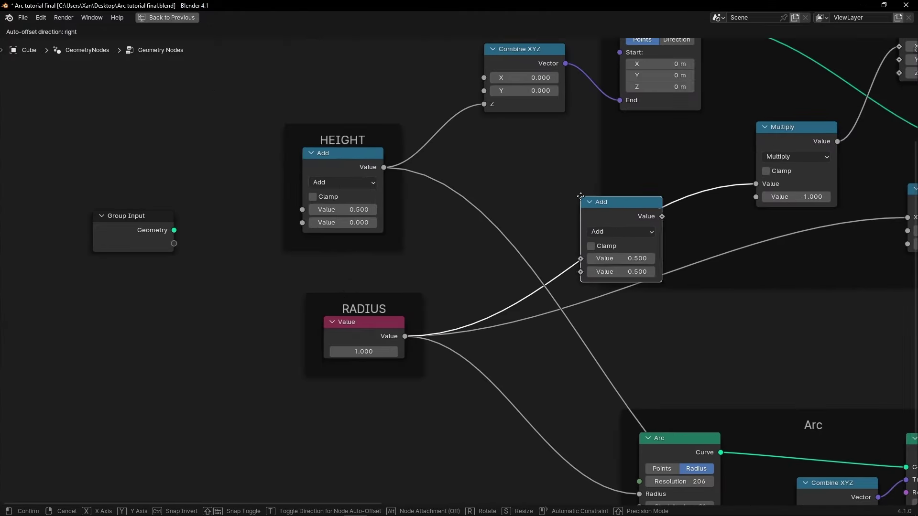
pyautogui.click(567, 192)
pyautogui.moveTo(706, 331); pyautogui.dragTo(567, 303, button='middle')
pyautogui.moveTo(509, 181); pyautogui.dragTo(769, 188)
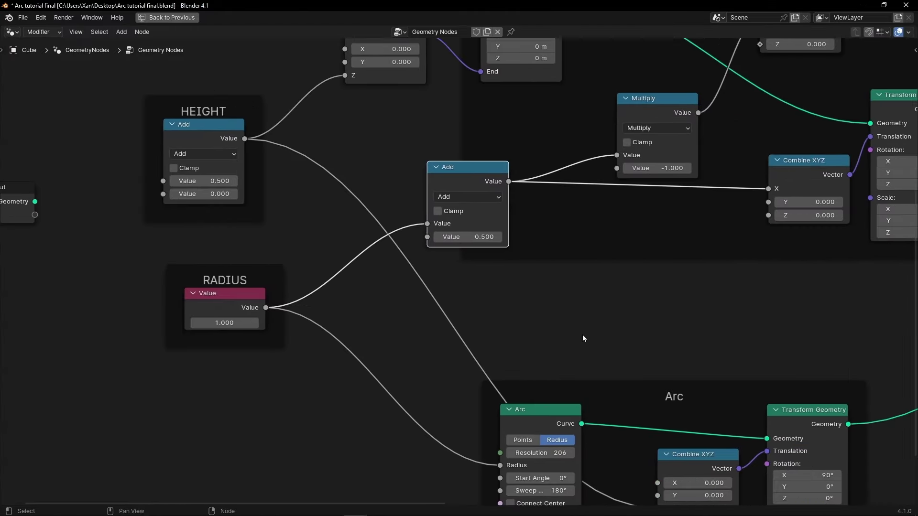
pyautogui.moveTo(508, 182); pyautogui.dragTo(500, 465)
# Step: Delete the RADIUS Value node, put the Add node in its frame, and set its values to 2 and 0
pyautogui.click(225, 293)
pyautogui.press('x')
pyautogui.moveTo(441, 183); pyautogui.dragTo(180, 284)
pyautogui.press('BackSpace')
pyautogui.click(205, 323)
pyautogui.write('2')
pyautogui.moveTo(109, 327); pyautogui.dragTo(241, 355, button='middle')
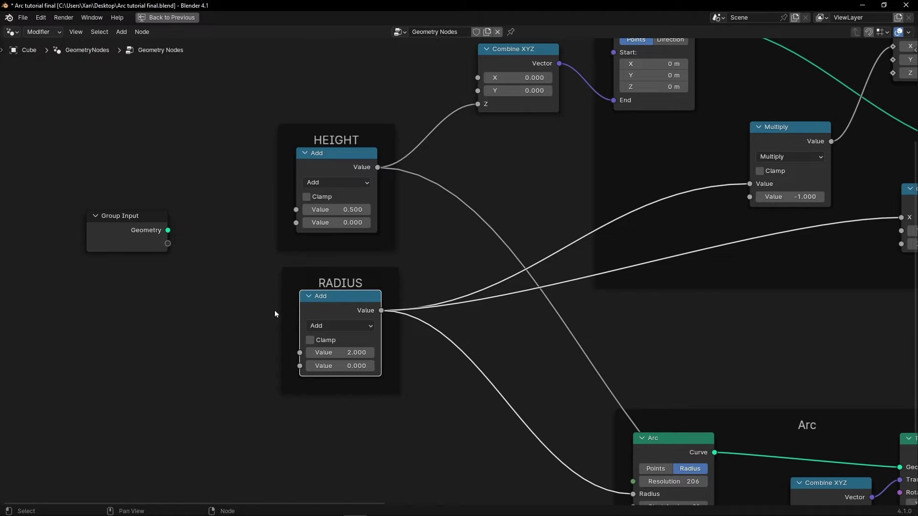
# Step: Set the first value of the HEIGHT Add node to 0.900 and that of the RADIUS Add node to 1.100
pyautogui.hotkey('ctrl', 'space')
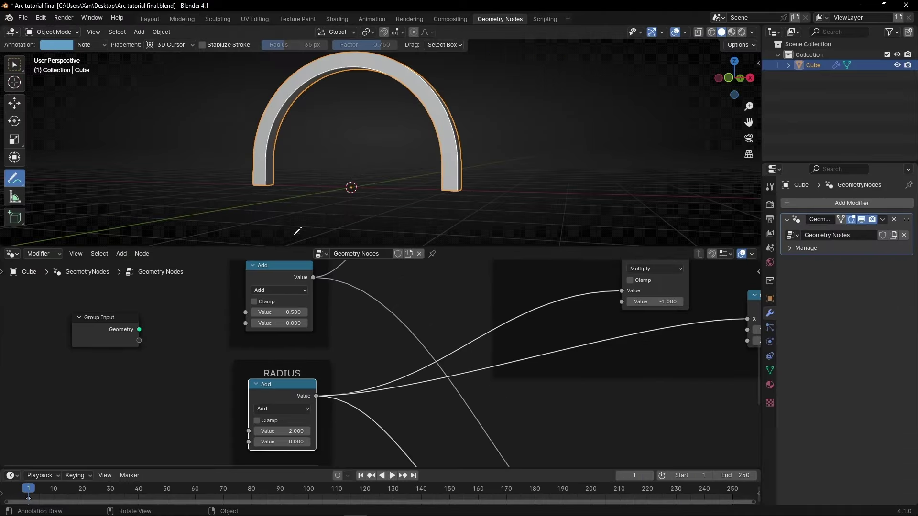
pyautogui.moveTo(202, 339); pyautogui.dragTo(248, 334, button='middle')
pyautogui.moveTo(316, 314); pyautogui.dragTo(337, 313)
pyautogui.scroll(-1, 316, 316)
pyautogui.scroll(-1, 329, 334)
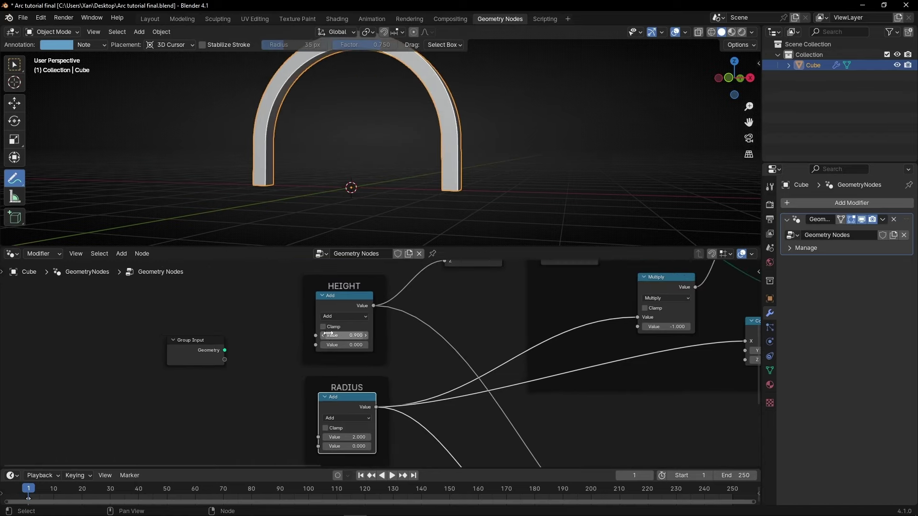
pyautogui.moveTo(348, 437); pyautogui.dragTo(305, 437)
# Step: Expose both parameters by linking new Group Input sockets to the first values of the HEIGHT and RADIUS Add nodes
pyautogui.scroll(3, 247, 372)
pyautogui.hotkey('ctrl', 'space')
pyautogui.scroll(1, 283, 331)
pyautogui.scroll(1, 284, 328)
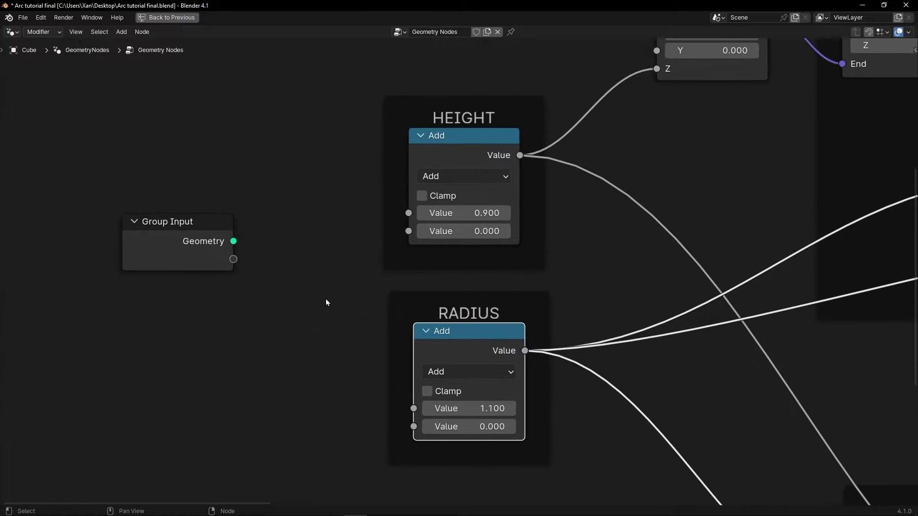
pyautogui.moveTo(234, 261); pyautogui.dragTo(336, 225)
pyautogui.moveTo(412, 212); pyautogui.dragTo(409, 212)
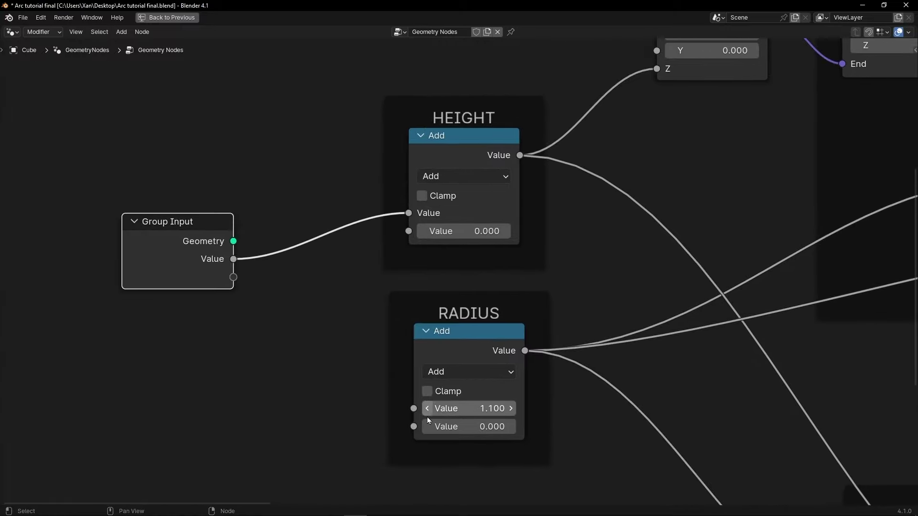
pyautogui.moveTo(413, 409); pyautogui.dragTo(225, 279)
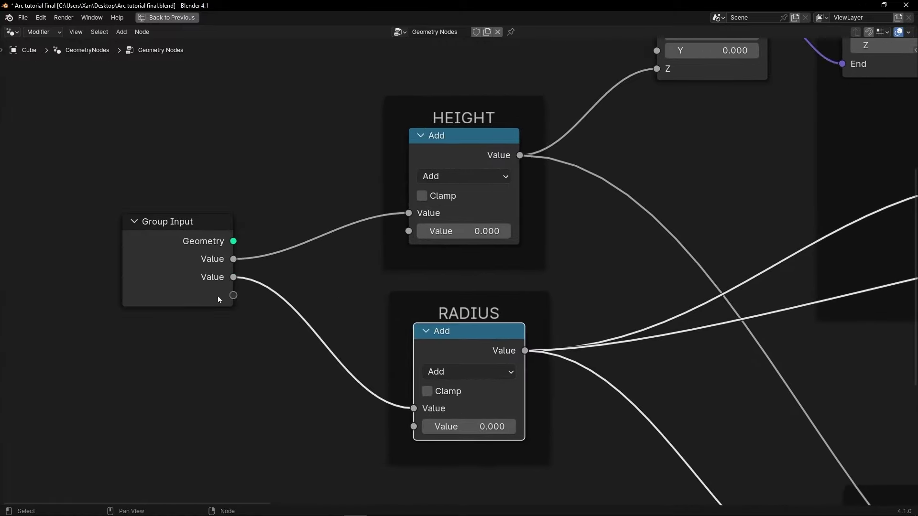
# Step: Try the two exposed values in the modifier, setting the first to 1.540 and leaving the second at 1.100
pyautogui.hotkey('ctrl', 'space')
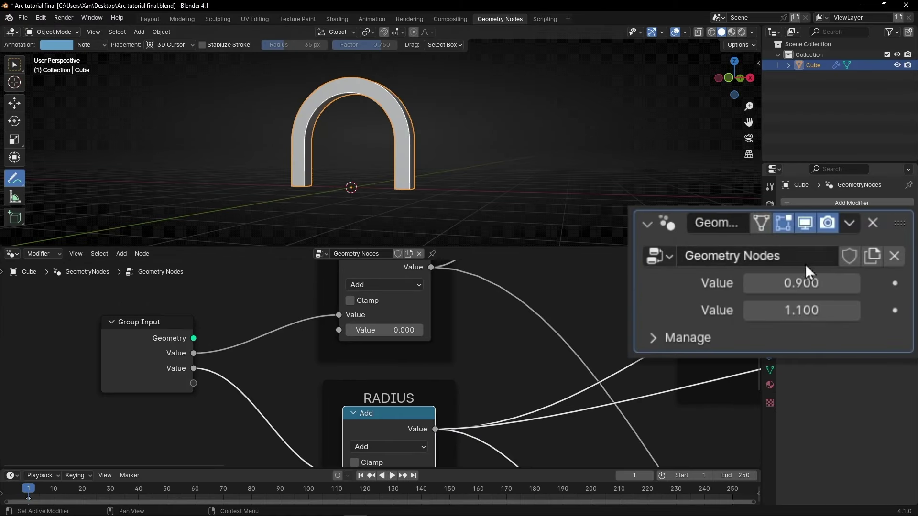
pyautogui.moveTo(862, 248); pyautogui.dragTo(888, 248)
pyautogui.moveTo(801, 283); pyautogui.dragTo(813, 283)
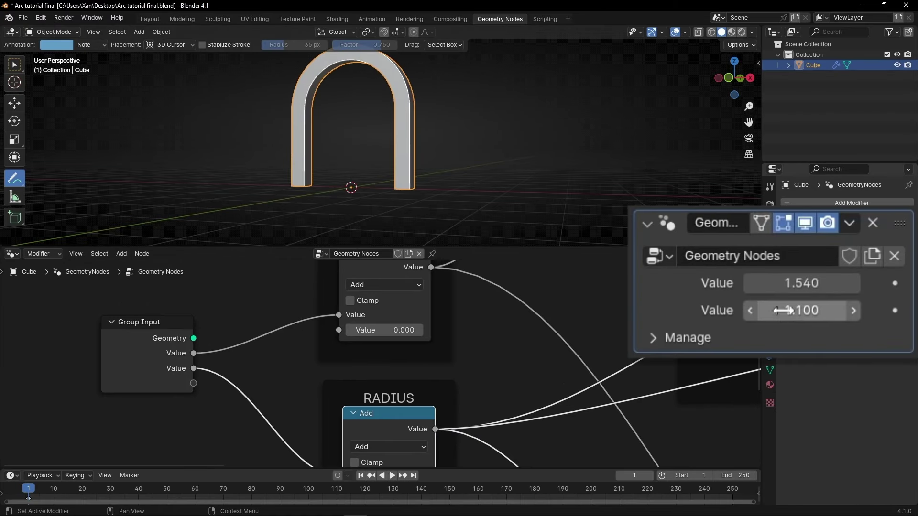
pyautogui.moveTo(782, 311)
pyautogui.mouseDown()
pyautogui.moveTo(836, 310)
pyautogui.moveTo(782, 310)
pyautogui.mouseUp()
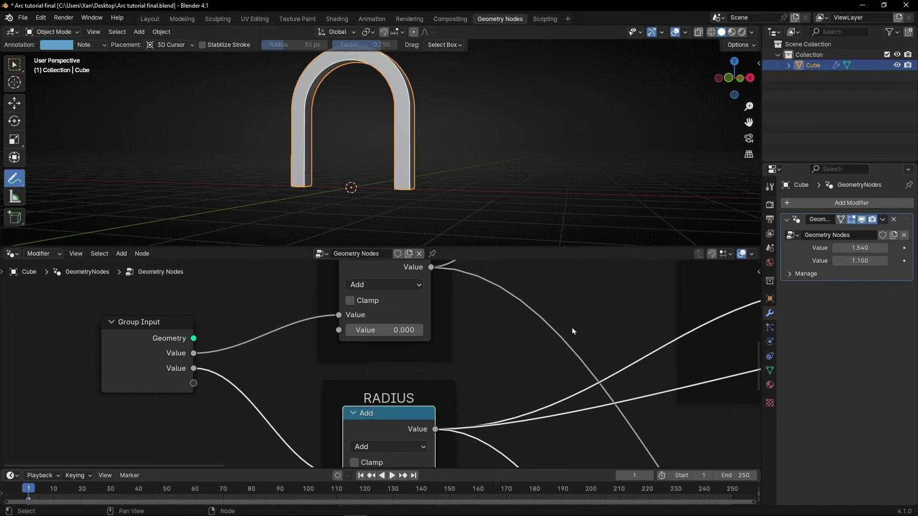
# Step: Rename the two exposed Value inputs of the node group to Height and Radius
pyautogui.press('n')
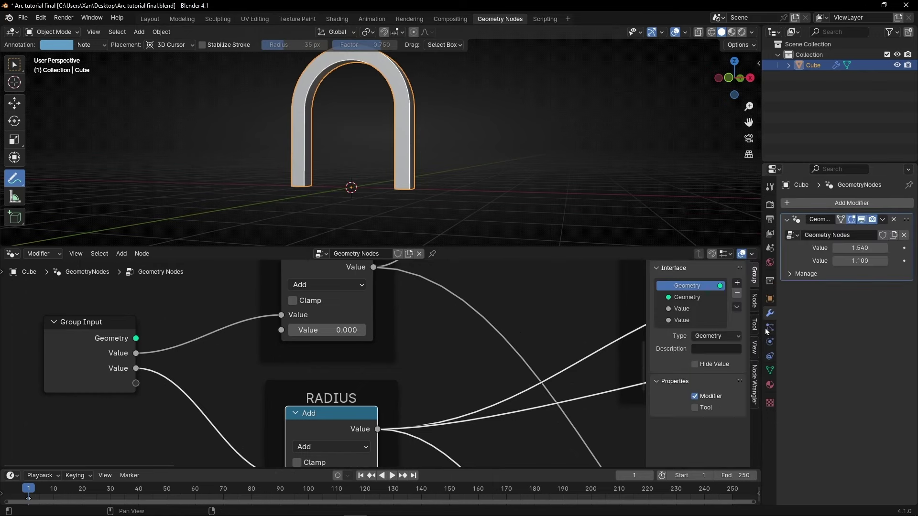
pyautogui.doubleClick(687, 309)
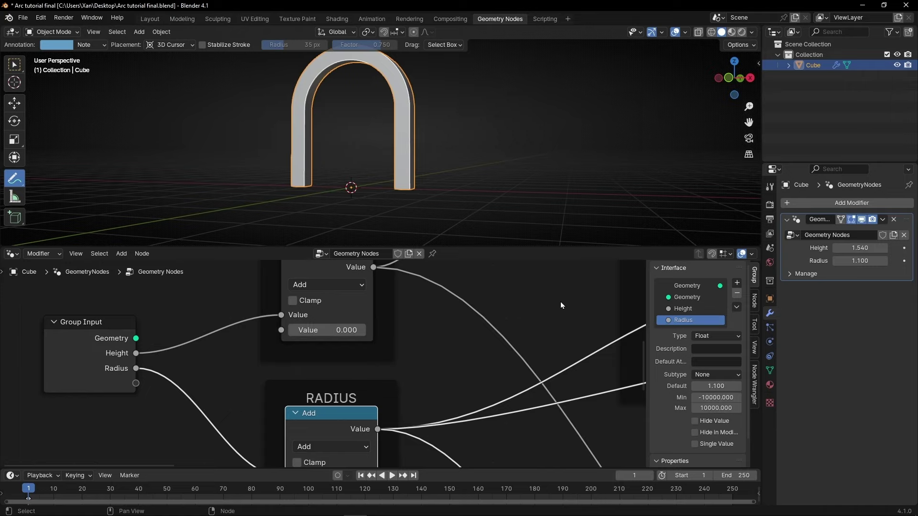
pyautogui.press('n')
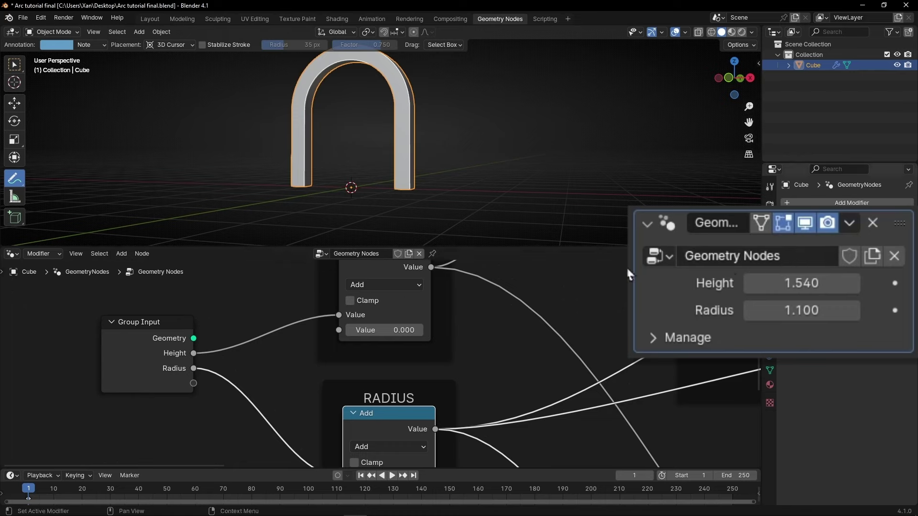
# Step: Adjust the arch with the modifier's Height and Radius inputs, raising Height to 2.040 before lowering it to shorten the columns
pyautogui.scroll(-1, 448, 178)
pyautogui.keyDown('shift'); pyautogui.moveTo(448, 178); pyautogui.dragTo(485, 210, button='middle'); pyautogui.keyUp('shift')
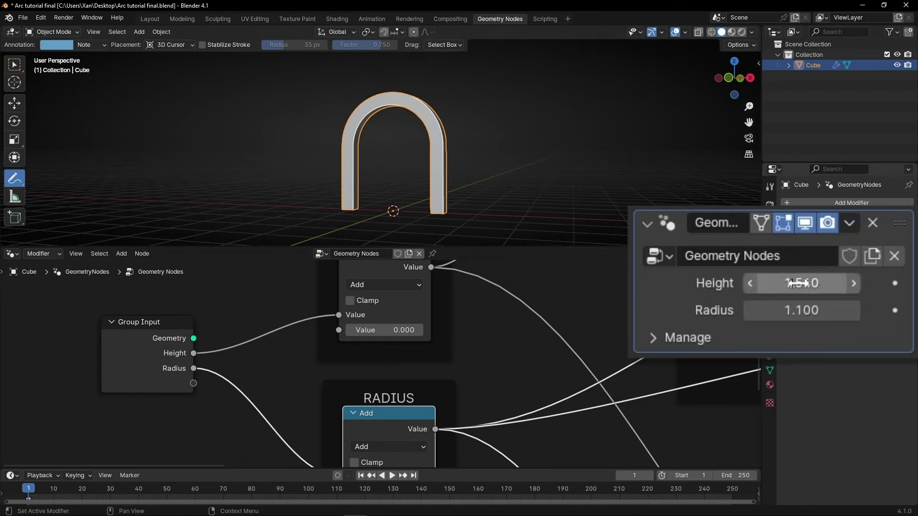
pyautogui.moveTo(799, 284); pyautogui.dragTo(820, 283)
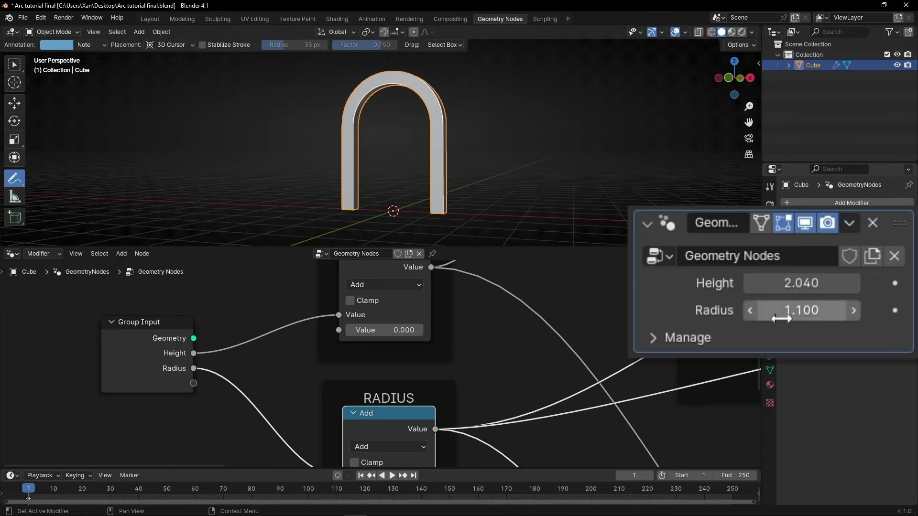
pyautogui.moveTo(799, 314)
pyautogui.mouseDown()
pyautogui.moveTo(818, 314)
pyautogui.moveTo(781, 314)
pyautogui.moveTo(801, 314)
pyautogui.mouseUp()
pyautogui.moveTo(801, 284); pyautogui.dragTo(748, 284)
pyautogui.moveTo(511, 173)
pyautogui.mouseDown(button='middle')
pyautogui.moveTo(617, 172)
pyautogui.moveTo(516, 172)
pyautogui.mouseUp(button='middle')
# Step: Set the Quadrilateral profile's Width to 0.4 m and Height to 0.7 m, and erase the annotation drawn over the arch
pyautogui.keyDown('ctrl'); pyautogui.moveTo(553, 334); pyautogui.dragTo(554, 343, button='middle'); pyautogui.keyUp('ctrl')
pyautogui.hotkey('ctrl', 'space')
pyautogui.moveTo(656, 315); pyautogui.dragTo(299, 321, button='middle')
pyautogui.moveTo(644, 278); pyautogui.dragTo(291, 288, button='middle')
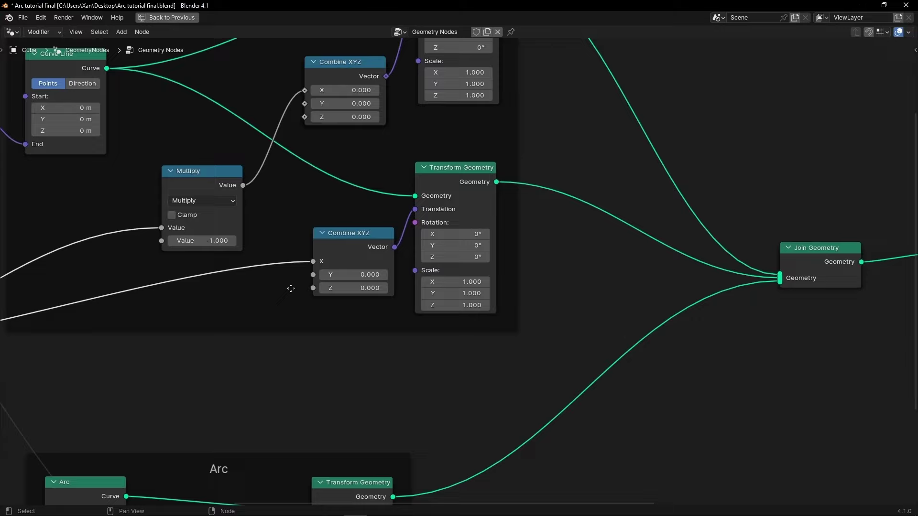
pyautogui.moveTo(564, 258); pyautogui.dragTo(330, 219, button='middle')
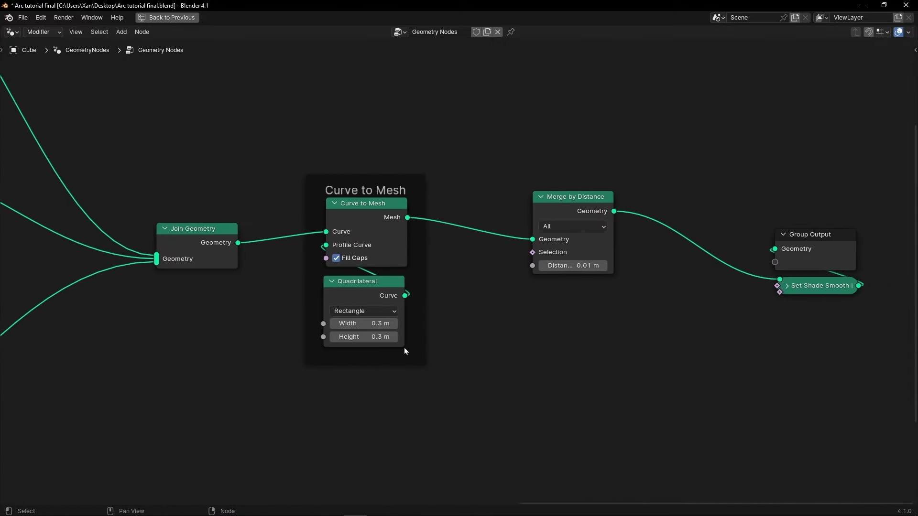
pyautogui.hotkey('ctrl', 'space')
pyautogui.scroll(3, 509, 373)
pyautogui.moveTo(346, 388); pyautogui.dragTo(457, 340, button='middle')
pyautogui.moveTo(450, 394); pyautogui.dragTo(442, 413)
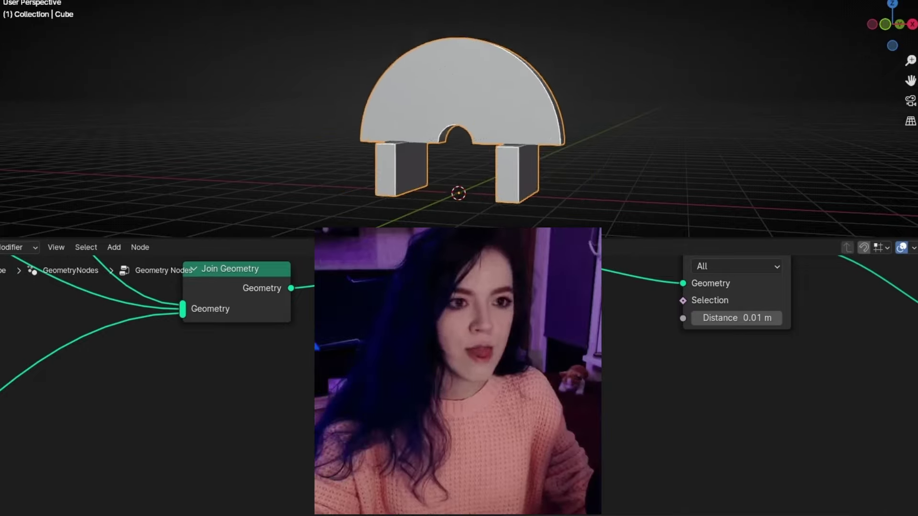
pyautogui.moveTo(473, 176)
pyautogui.mouseDown(button='middle')
pyautogui.moveTo(496, 154)
pyautogui.moveTo(632, 159)
pyautogui.moveTo(534, 155)
pyautogui.moveTo(565, 166)
pyautogui.moveTo(575, 143)
pyautogui.moveTo(332, 160)
pyautogui.moveTo(500, 168)
pyautogui.moveTo(655, 160)
pyautogui.moveTo(485, 165)
pyautogui.mouseUp(button='middle')
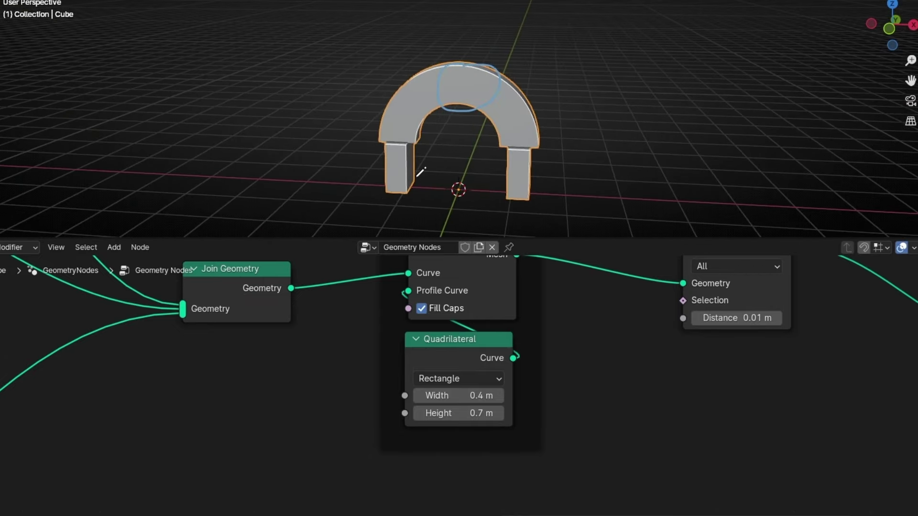
pyautogui.moveTo(494, 180)
pyautogui.mouseDown(button='right')
pyautogui.moveTo(412, 184)
pyautogui.moveTo(389, 171)
pyautogui.mouseUp(button='right')
pyautogui.moveTo(337, 381); pyautogui.dragTo(561, 426, button='middle')
pyautogui.scroll(-6, 519, 423)
pyautogui.scroll(-2, 517, 423)
pyautogui.moveTo(441, 424); pyautogui.dragTo(491, 381, button='middle')
pyautogui.scroll(1, 491, 381)
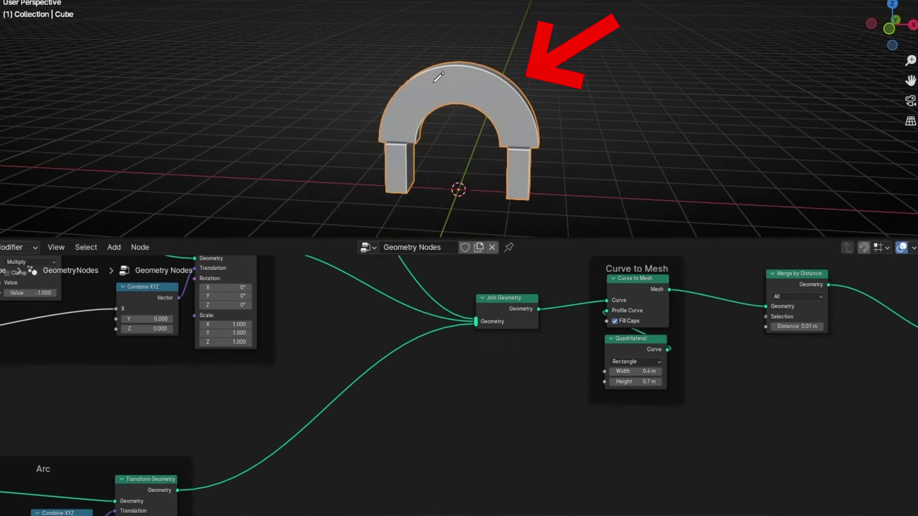
pyautogui.moveTo(340, 370); pyautogui.dragTo(436, 317, button='middle')
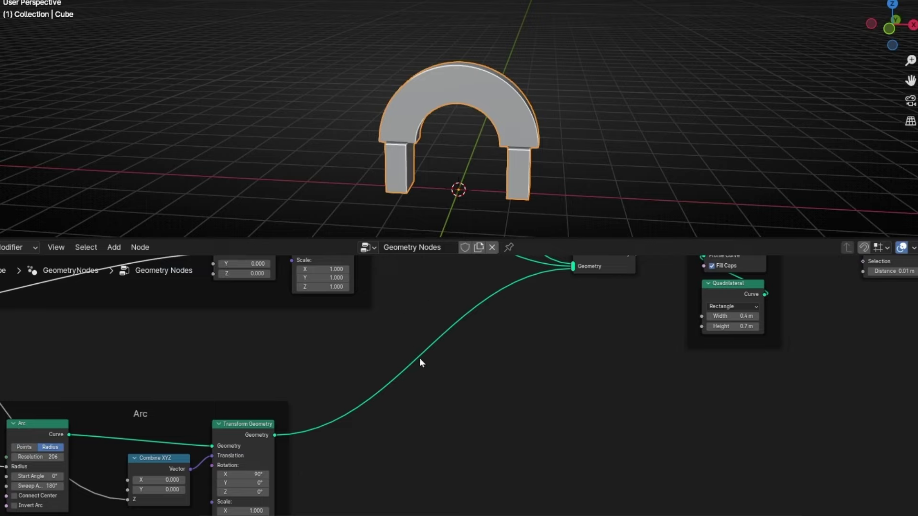
pyautogui.hotkey('shift', 'a')
pyautogui.write('curve ti')
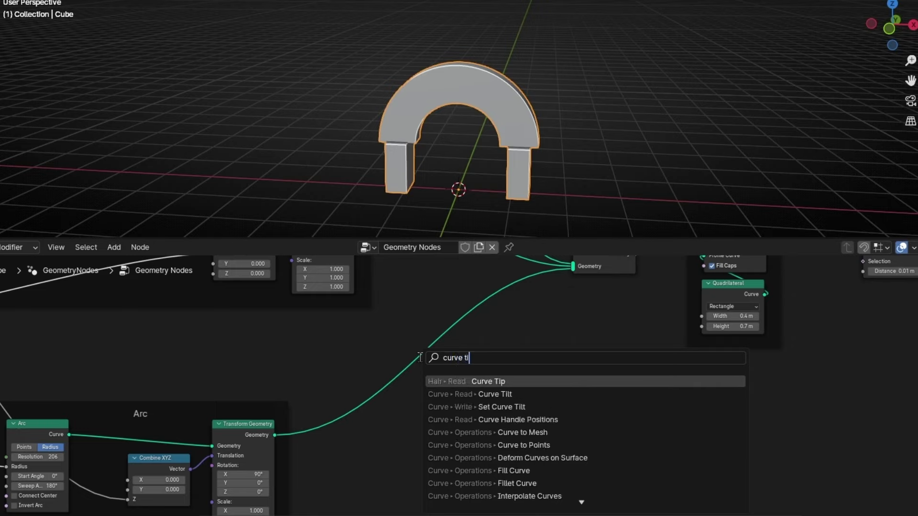
pyautogui.press('Down')
pyautogui.press('Return')
pyautogui.press('Escape')
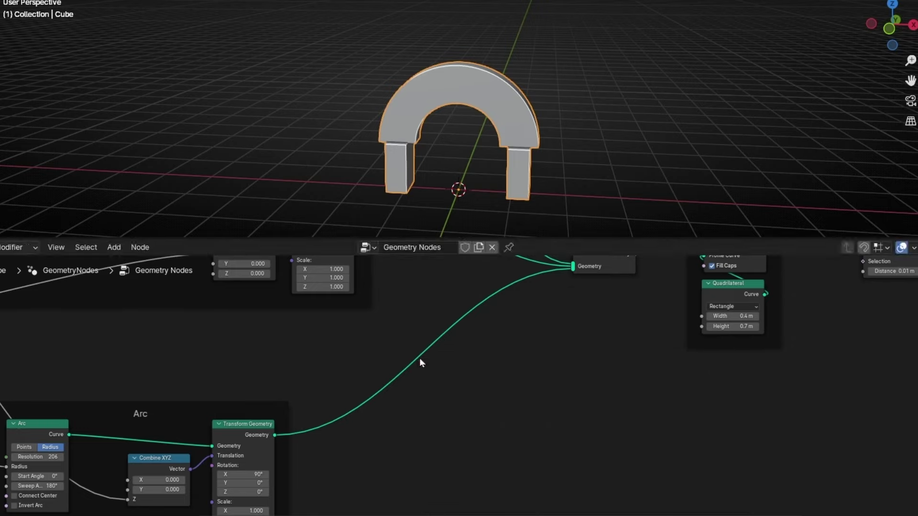
# Step: Insert a Set Curve Tilt node on the link between the arc's Transform Geometry and Join Geometry
pyautogui.hotkey('shift', 'a')
pyautogui.write('tilt')
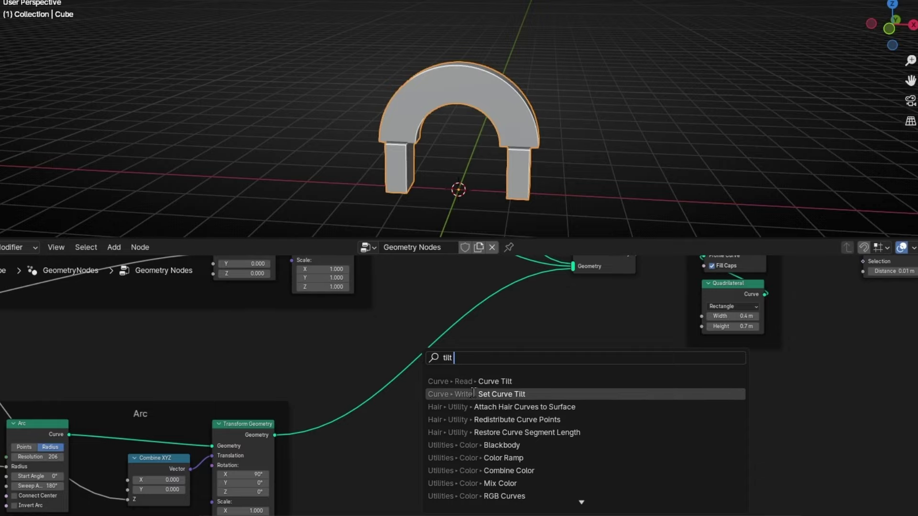
pyautogui.click(459, 394)
pyautogui.click(427, 319)
pyautogui.scroll(2, 462, 350)
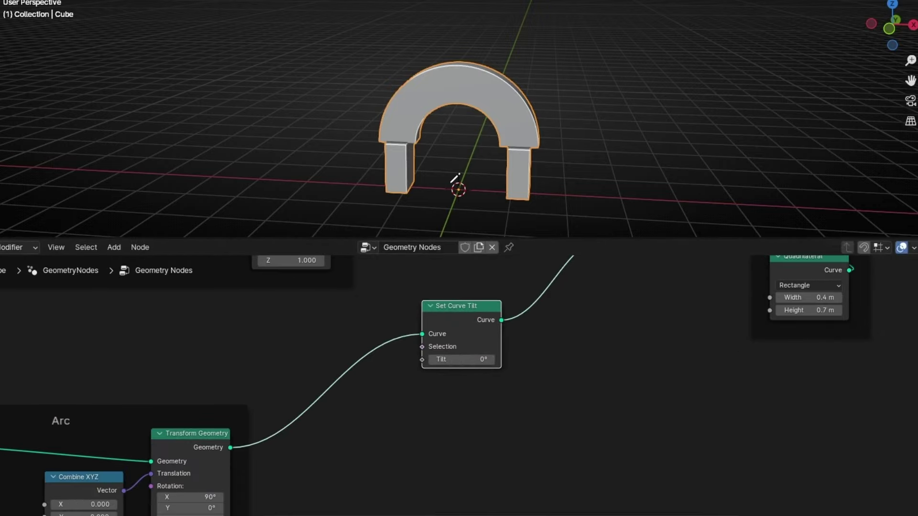
# Step: Set the Quadrilateral profile's Width to 0.2 m and Height to 1.3 m to exaggerate the mismatch between arc and columns
pyautogui.moveTo(588, 172); pyautogui.dragTo(518, 140, button='middle')
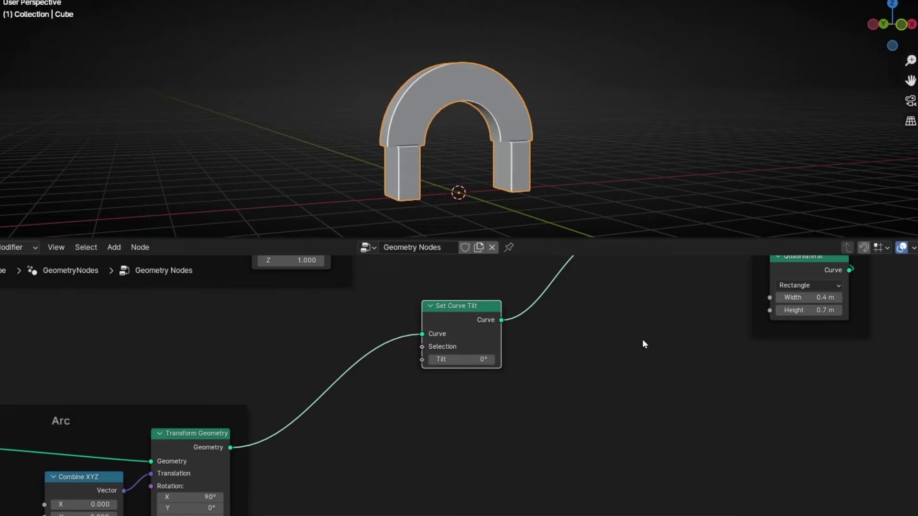
pyautogui.click(782, 297)
pyautogui.click(782, 297)
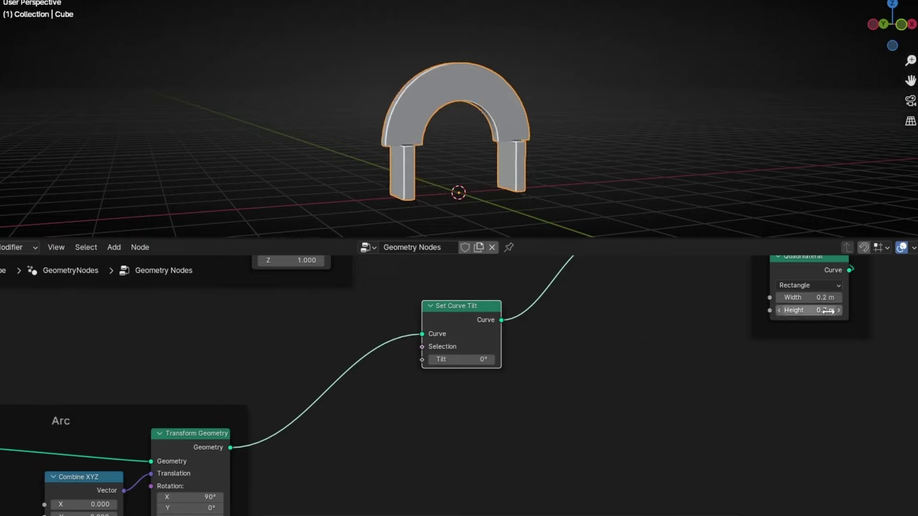
pyautogui.moveTo(829, 311); pyautogui.dragTo(858, 313)
pyautogui.scroll(2, 334, 143)
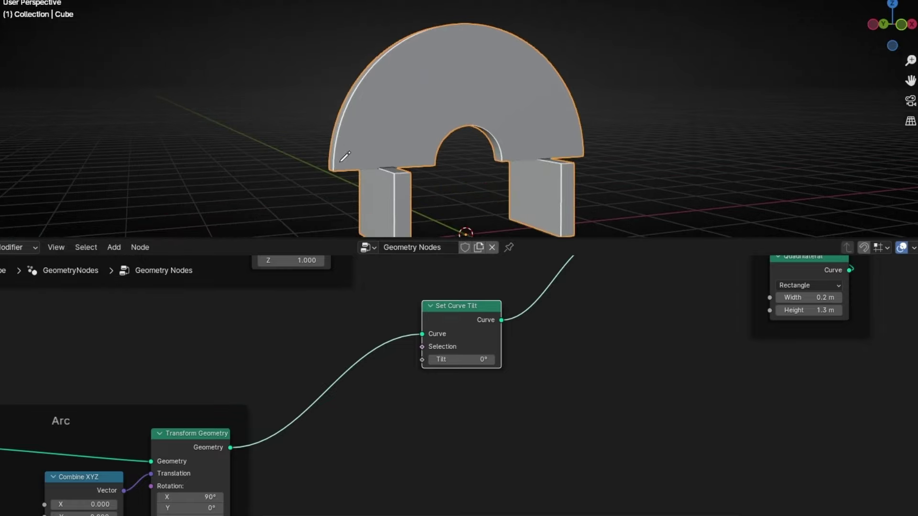
# Step: Set the Tilt of the arc's Set Curve Tilt node to 90°
pyautogui.moveTo(345, 156); pyautogui.dragTo(397, 159, button='middle')
pyautogui.scroll(3, 444, 358)
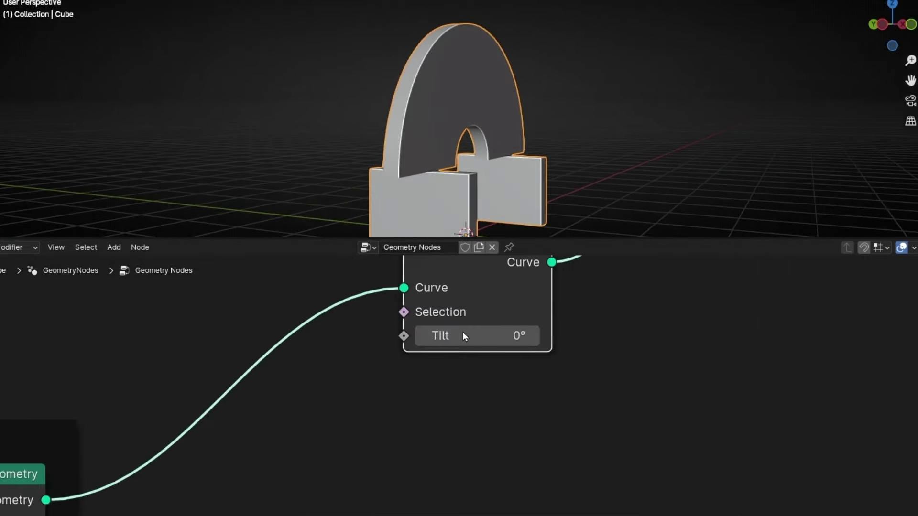
pyautogui.scroll(1, 463, 332)
pyautogui.moveTo(470, 315); pyautogui.dragTo(445, 396, button='middle')
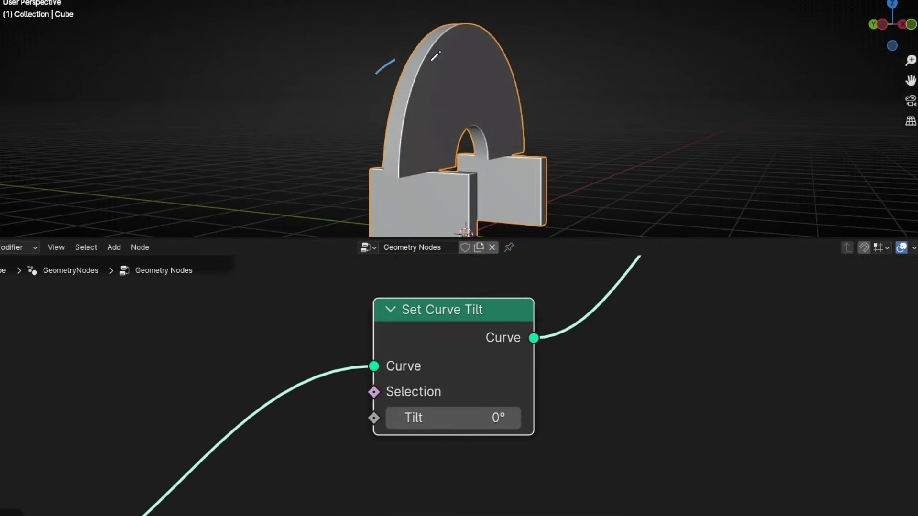
pyautogui.moveTo(452, 72); pyautogui.dragTo(400, 113, button='right')
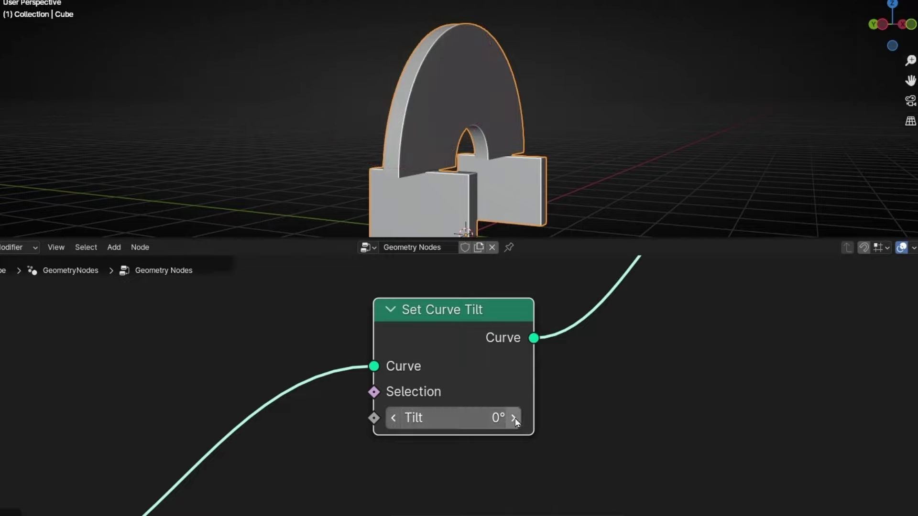
pyautogui.moveTo(515, 418); pyautogui.dragTo(655, 418)
pyautogui.click(452, 418)
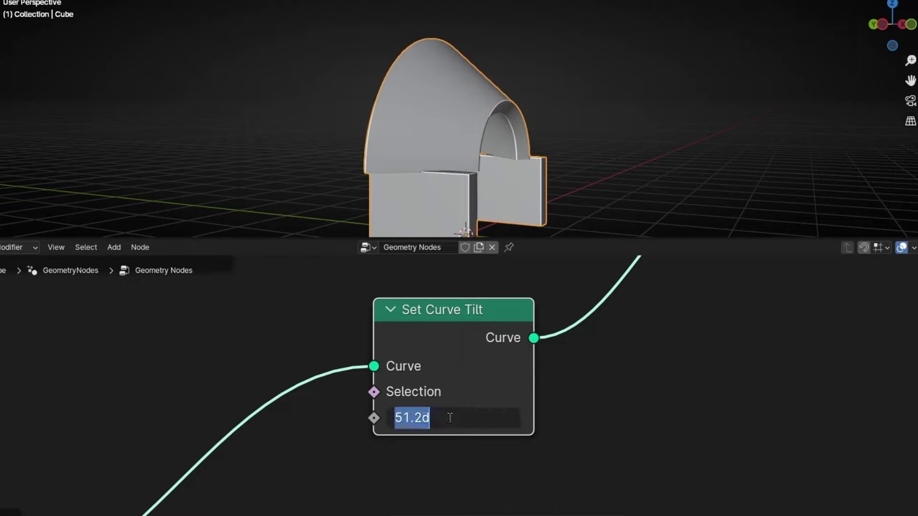
pyautogui.press('Return')
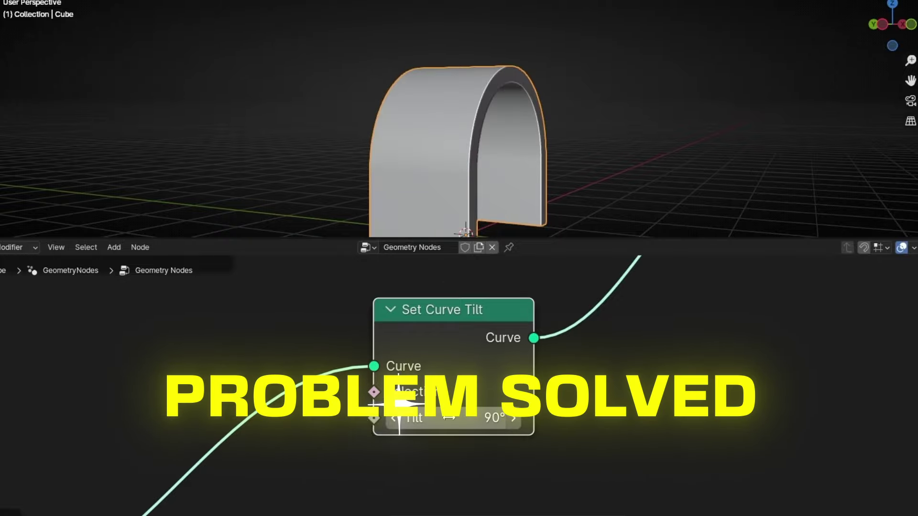
# Step: Set both the Width and Height of the Quadrilateral profile to 1 m
pyautogui.scroll(-14, 444, 385)
pyautogui.scroll(3, 444, 385)
pyautogui.scroll(5, 442, 386)
pyautogui.moveTo(762, 376); pyautogui.dragTo(361, 488, button='middle')
pyautogui.scroll(3, 421, 461)
pyautogui.click(464, 445)
pyautogui.write('1')
pyautogui.press('Tab')
pyautogui.write('1')
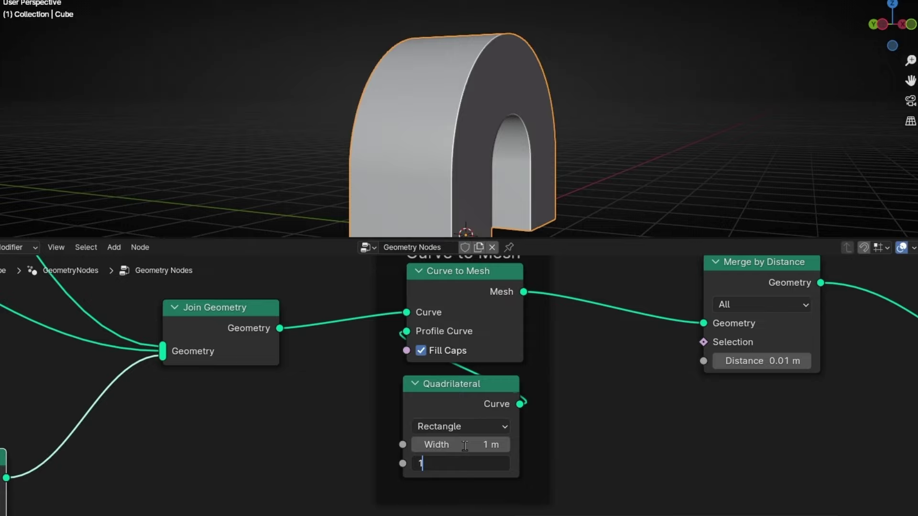
pyautogui.press('Return')
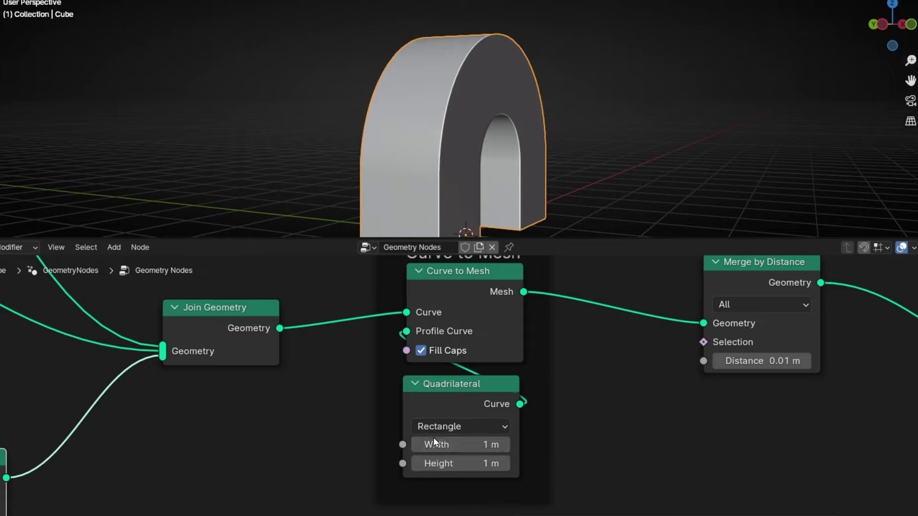
# Step: Set the Quadrilateral profile's Width to 0.6 m and Height to 3.7 m
pyautogui.moveTo(445, 443); pyautogui.dragTo(487, 463)
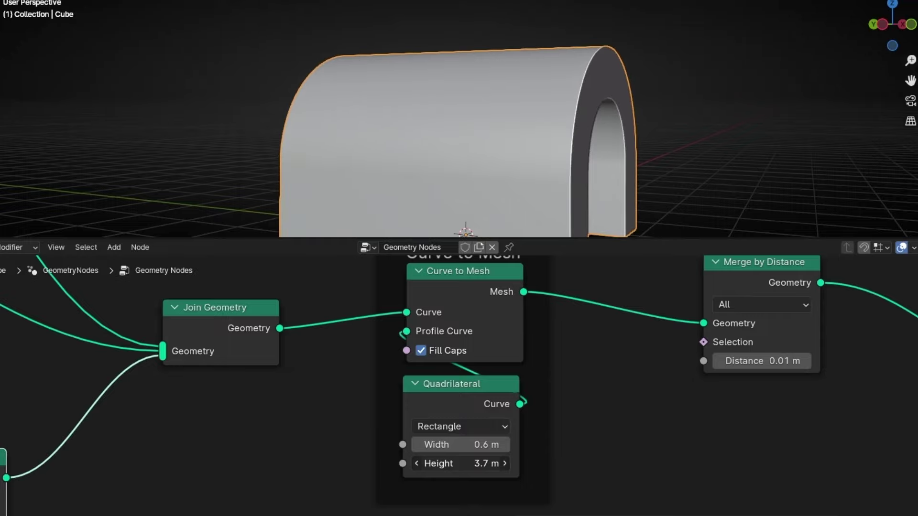
pyautogui.moveTo(500, 173); pyautogui.dragTo(408, 173, button='middle')
pyautogui.scroll(-2, 408, 173)
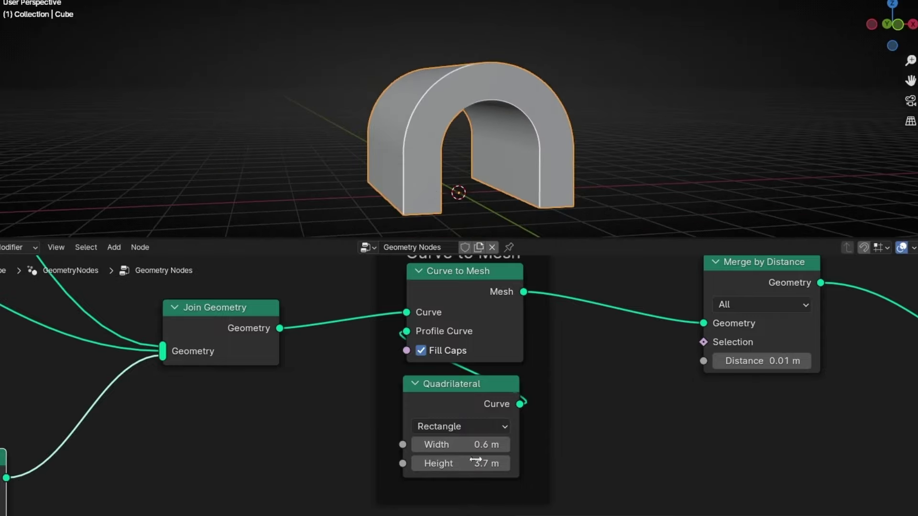
# Step: Reduce the Quadrilateral profile's Width to 0.1 m and raise its Height to 9.3 m
pyautogui.click(417, 444)
pyautogui.click(417, 444)
pyautogui.click(417, 444)
pyautogui.click(417, 443)
pyautogui.click(417, 444)
pyautogui.moveTo(445, 464); pyautogui.dragTo(510, 463)
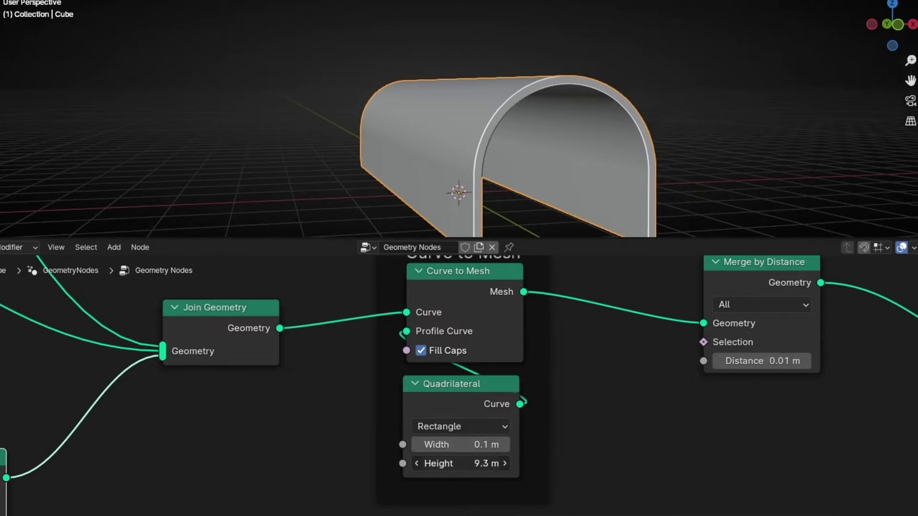
pyautogui.moveTo(562, 174); pyautogui.dragTo(559, 154, button='middle')
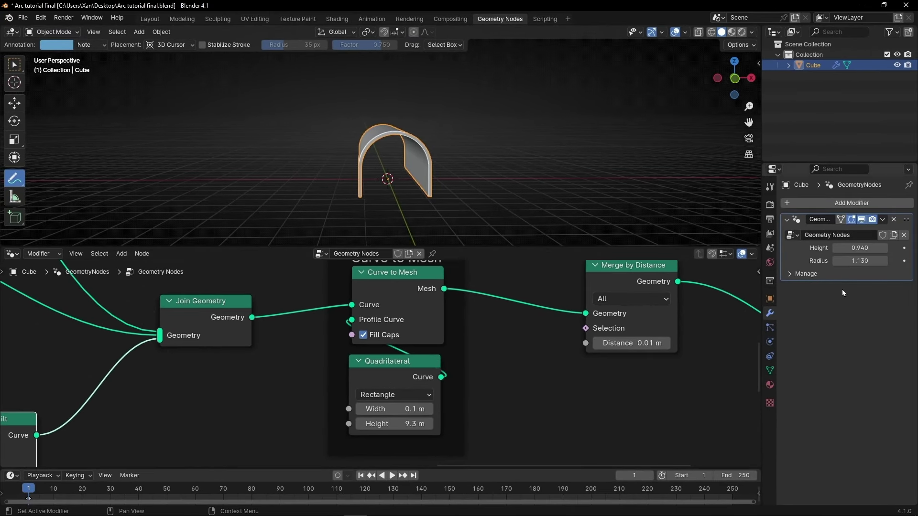
# Step: Add a Group Input node beside the Quadrilateral and expose the profile's Width and Height through it
pyautogui.hotkey('shift', 'a')
pyautogui.write('gro')
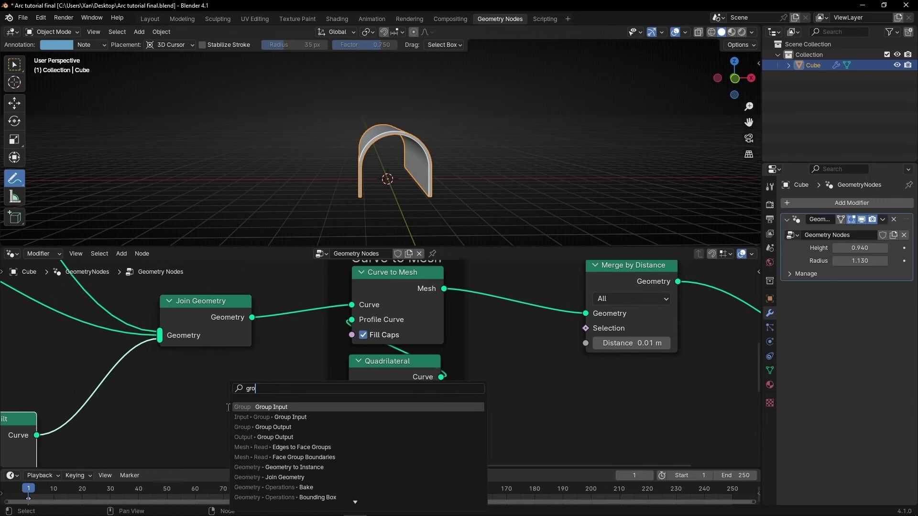
pyautogui.write('up')
pyautogui.press('Return')
pyautogui.click(195, 372)
pyautogui.moveTo(297, 401); pyautogui.dragTo(343, 355, button='middle')
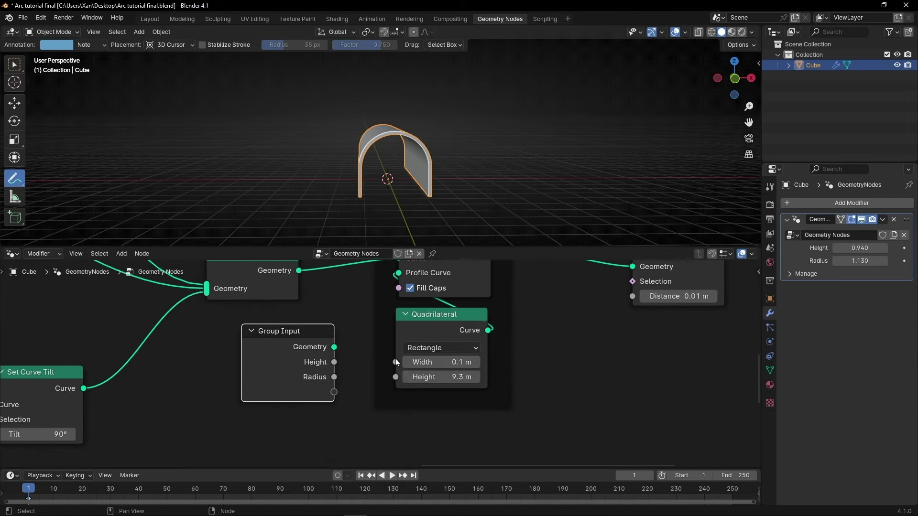
pyautogui.moveTo(395, 362); pyautogui.dragTo(335, 406)
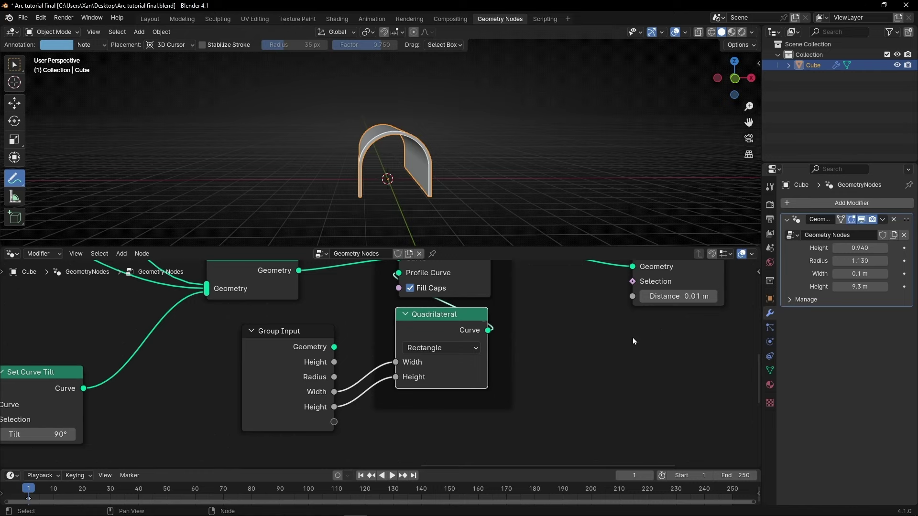
# Step: Rename the profile's exposed Width and Height inputs to Width Mesh and Height Mesh
pyautogui.press('n')
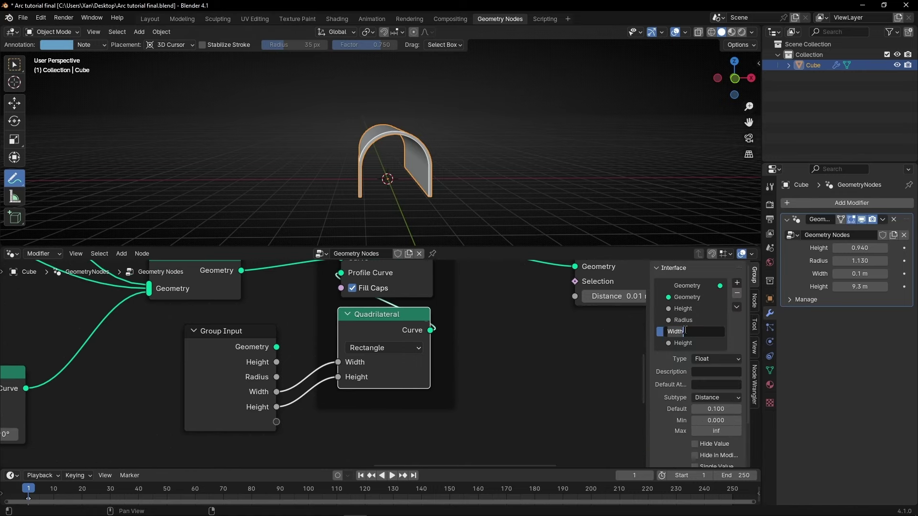
pyautogui.press('Return')
pyautogui.doubleClick(682, 342)
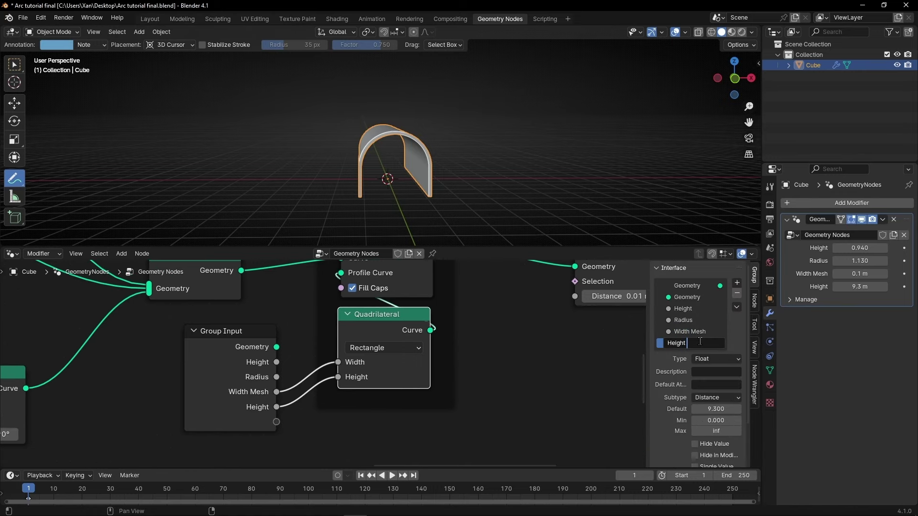
pyautogui.write('Mesh')
pyautogui.press('Return')
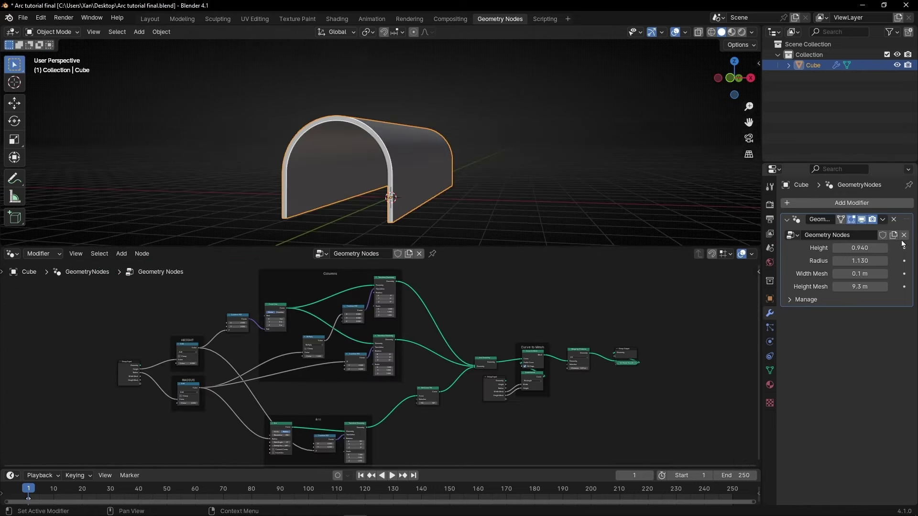
# Step: Set the modifier's Height to 1.710, Radius to 1.520, Width Mesh to 0.3 m and Height Mesh to 2.23 m
pyautogui.moveTo(832, 248); pyautogui.dragTo(858, 248)
pyautogui.moveTo(801, 311)
pyautogui.mouseDown()
pyautogui.moveTo(828, 310)
pyautogui.moveTo(803, 310)
pyautogui.moveTo(815, 310)
pyautogui.mouseUp()
pyautogui.moveTo(765, 338)
pyautogui.mouseDown()
pyautogui.moveTo(813, 337)
pyautogui.moveTo(777, 331)
pyautogui.mouseUp()
pyautogui.moveTo(781, 365); pyautogui.dragTo(688, 364)
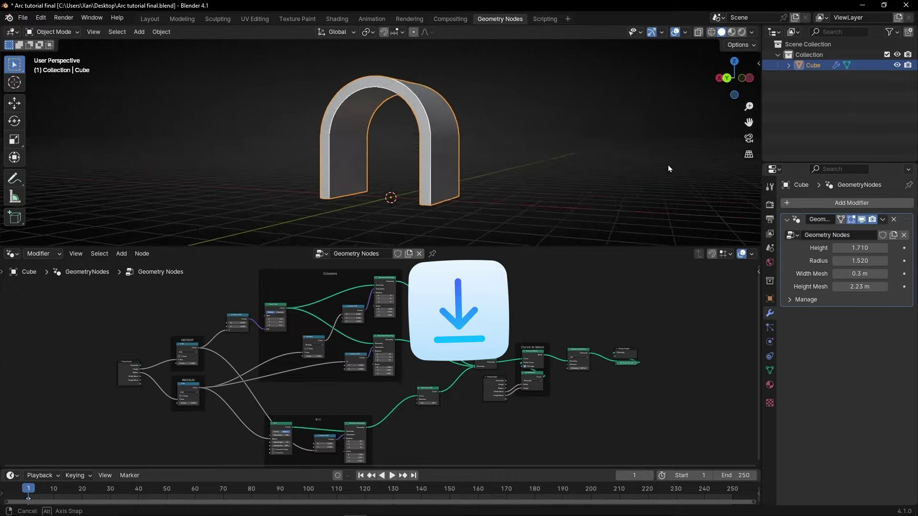